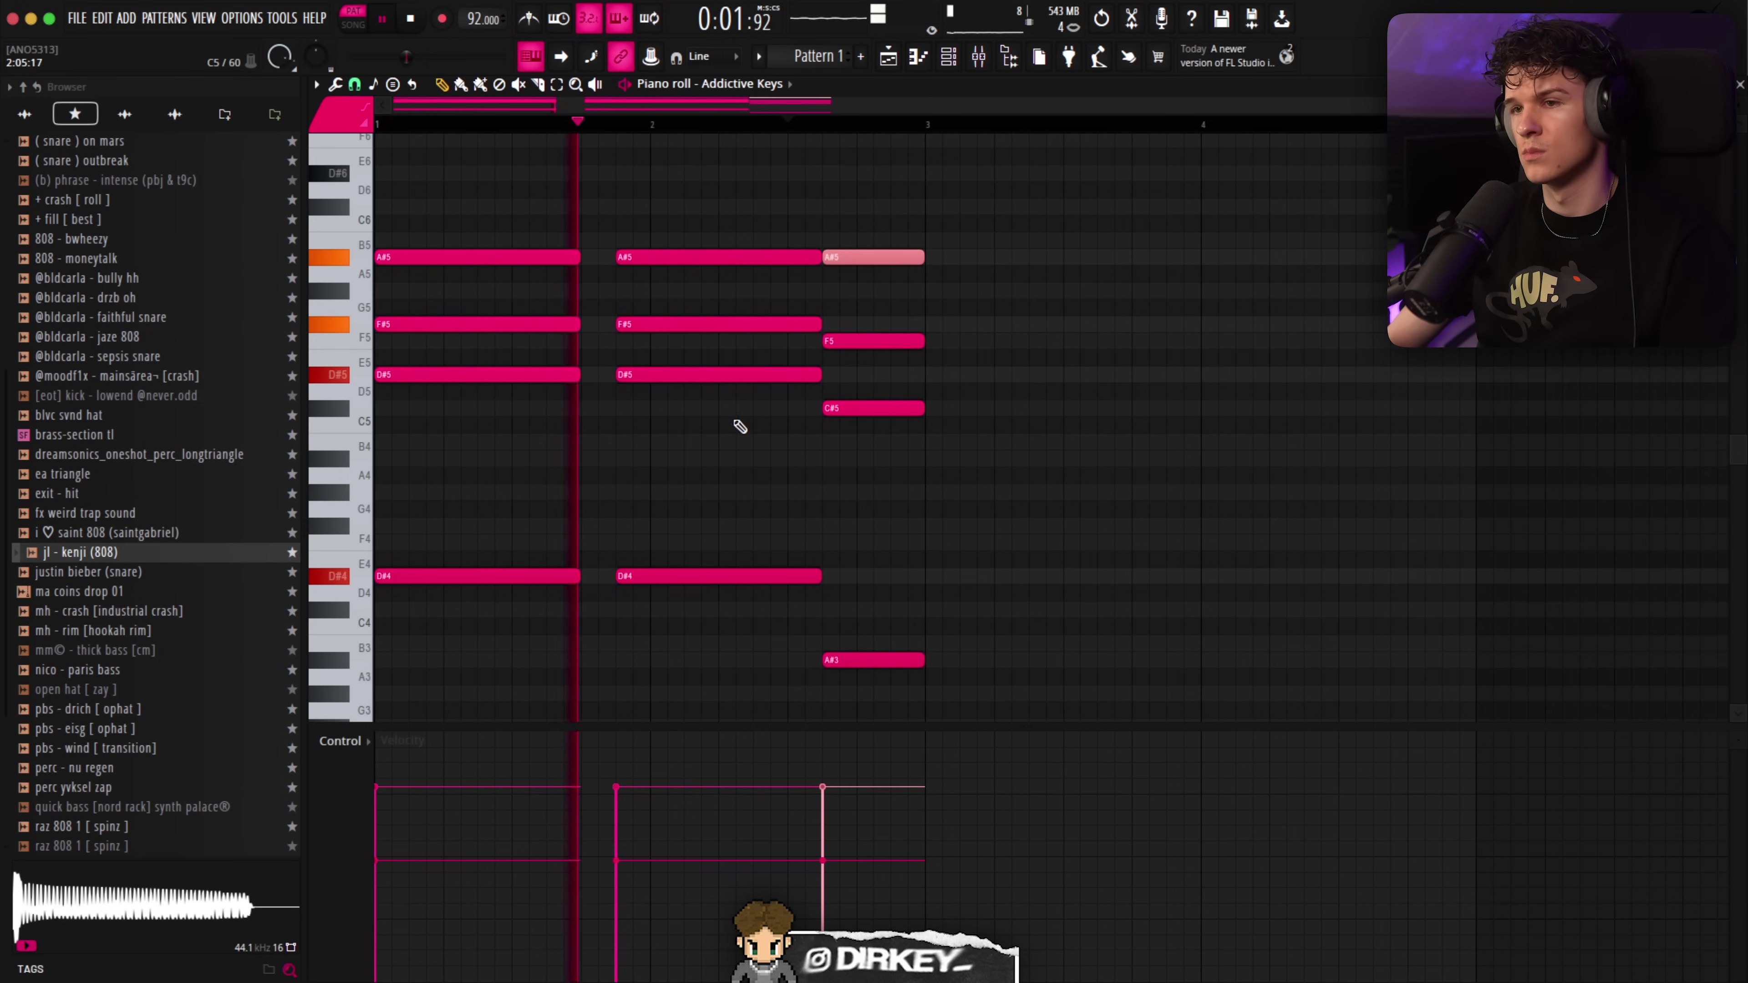
Duplicate the two-bar Addictive Keys chord progression into bars 3 and 4
right_click(1073, 376)
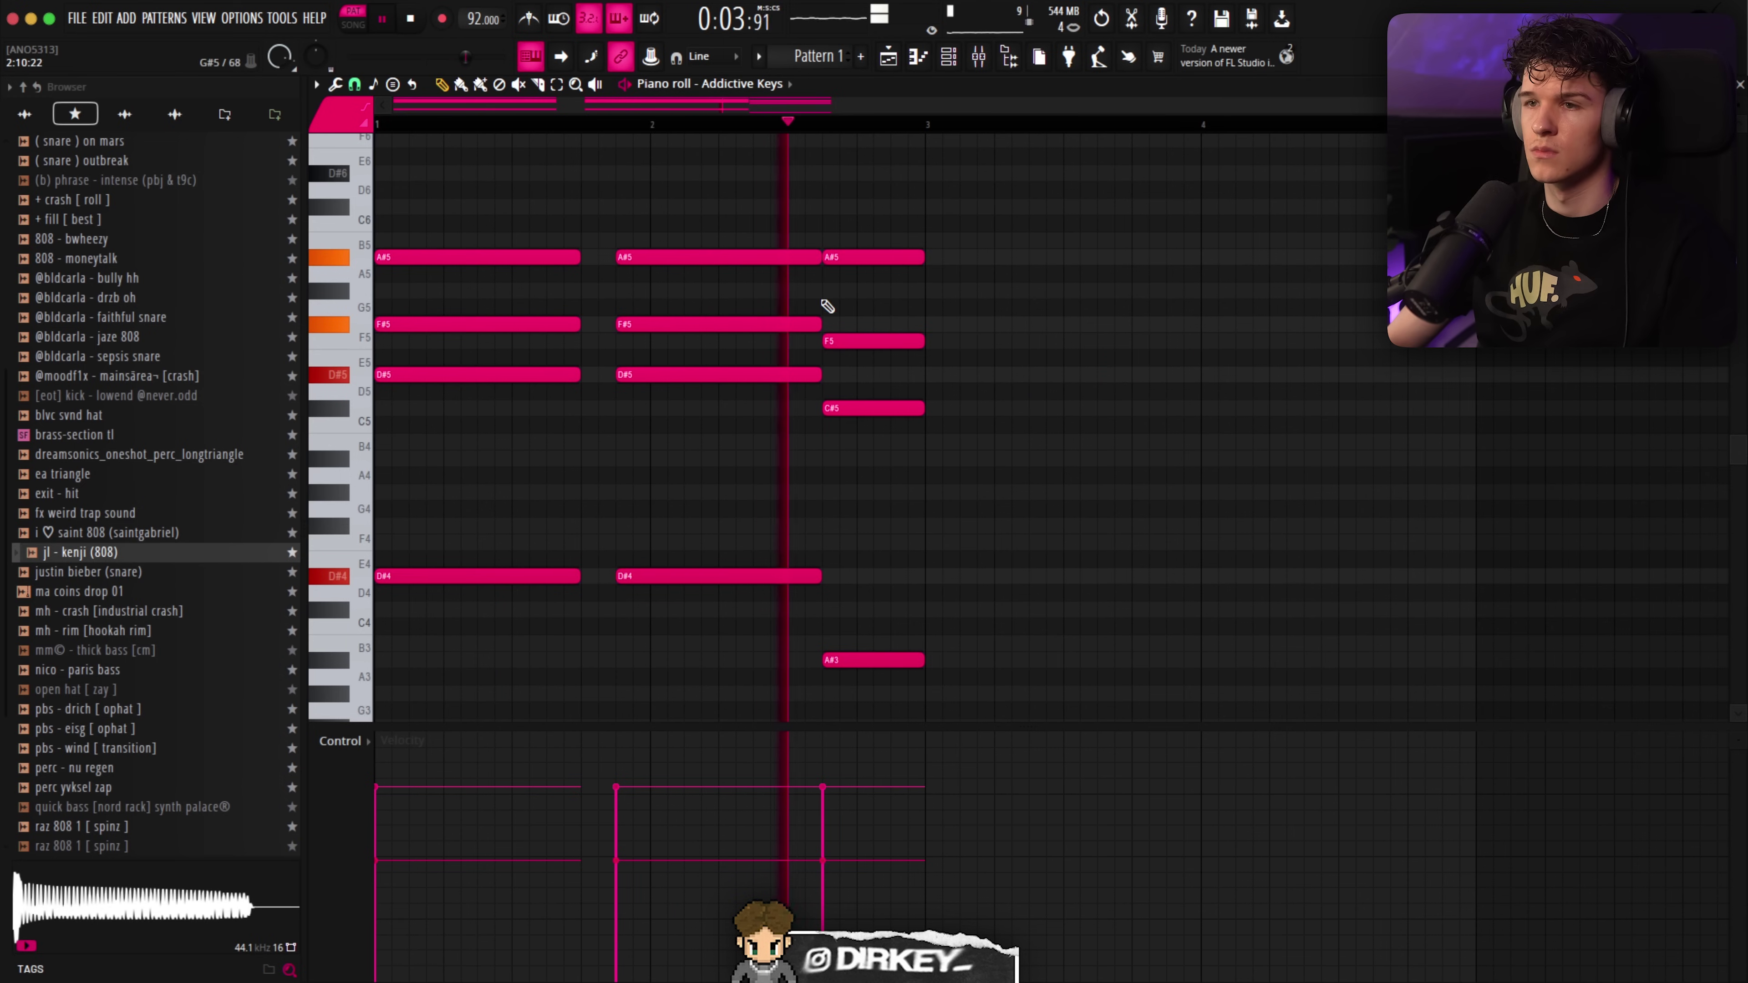
key(ctrl+b)
scroll(789, 136, down, 2)
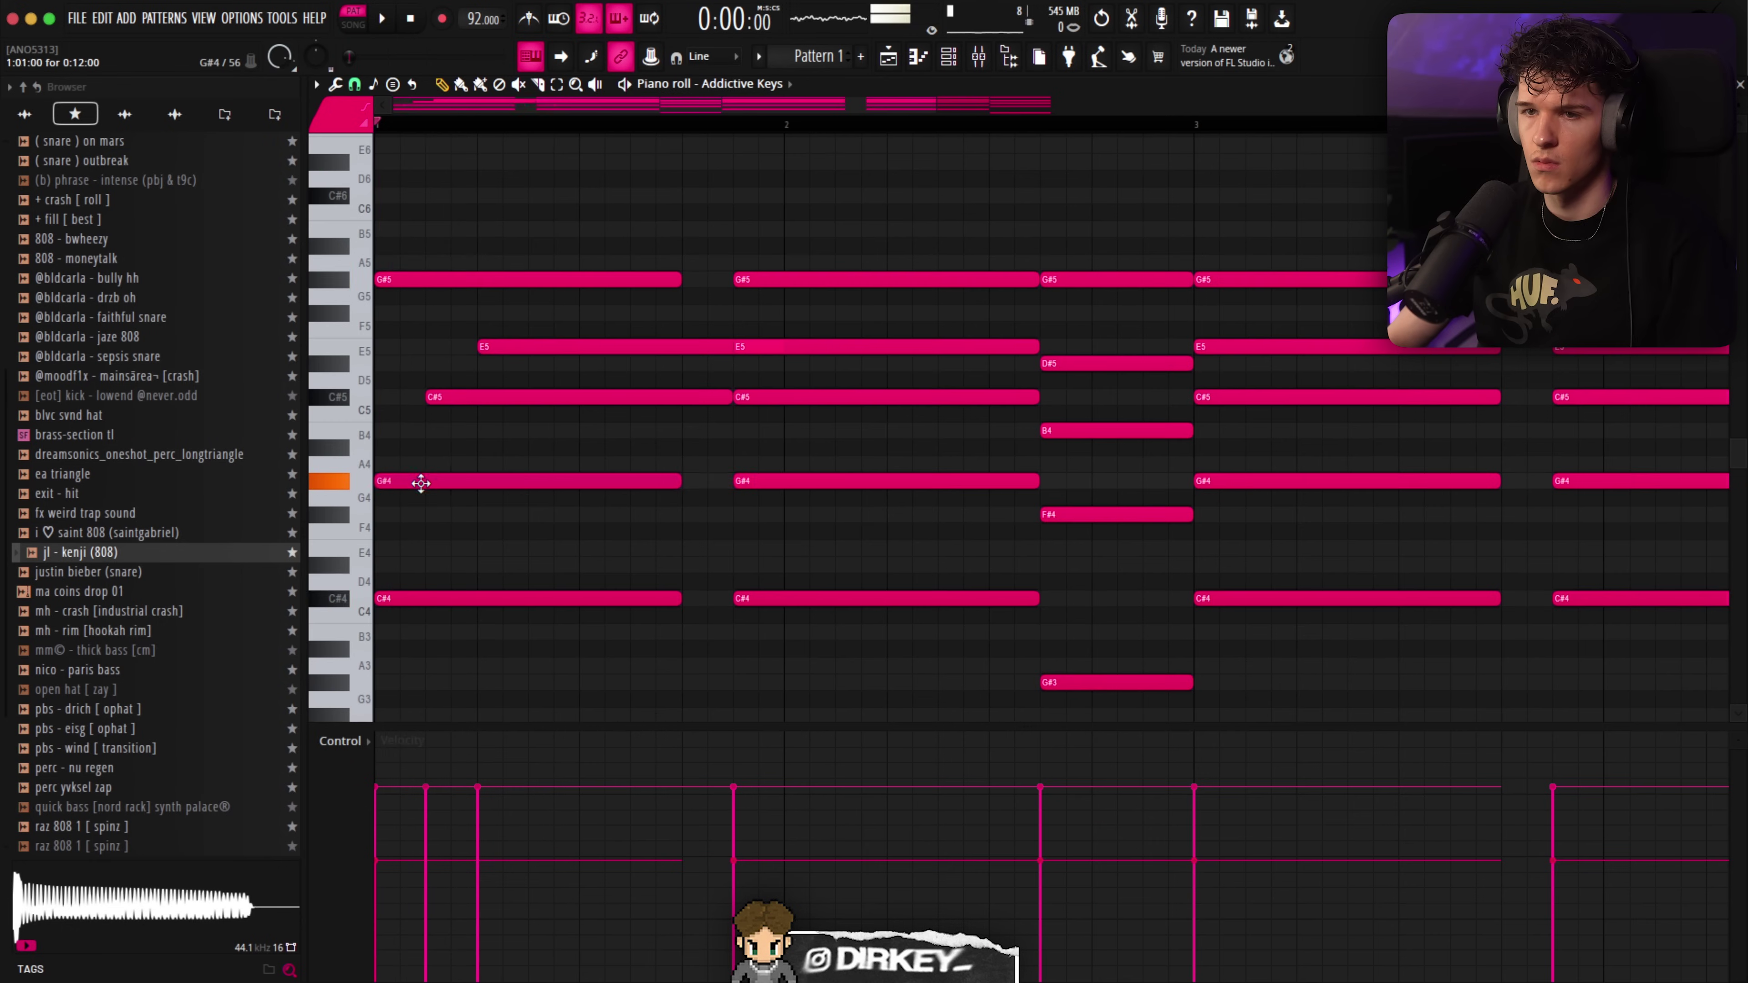
Stagger the note starts in the first chord and the last chord of bar 2, lengthening the delayed G#5 note
drag(421, 475, 523, 475)
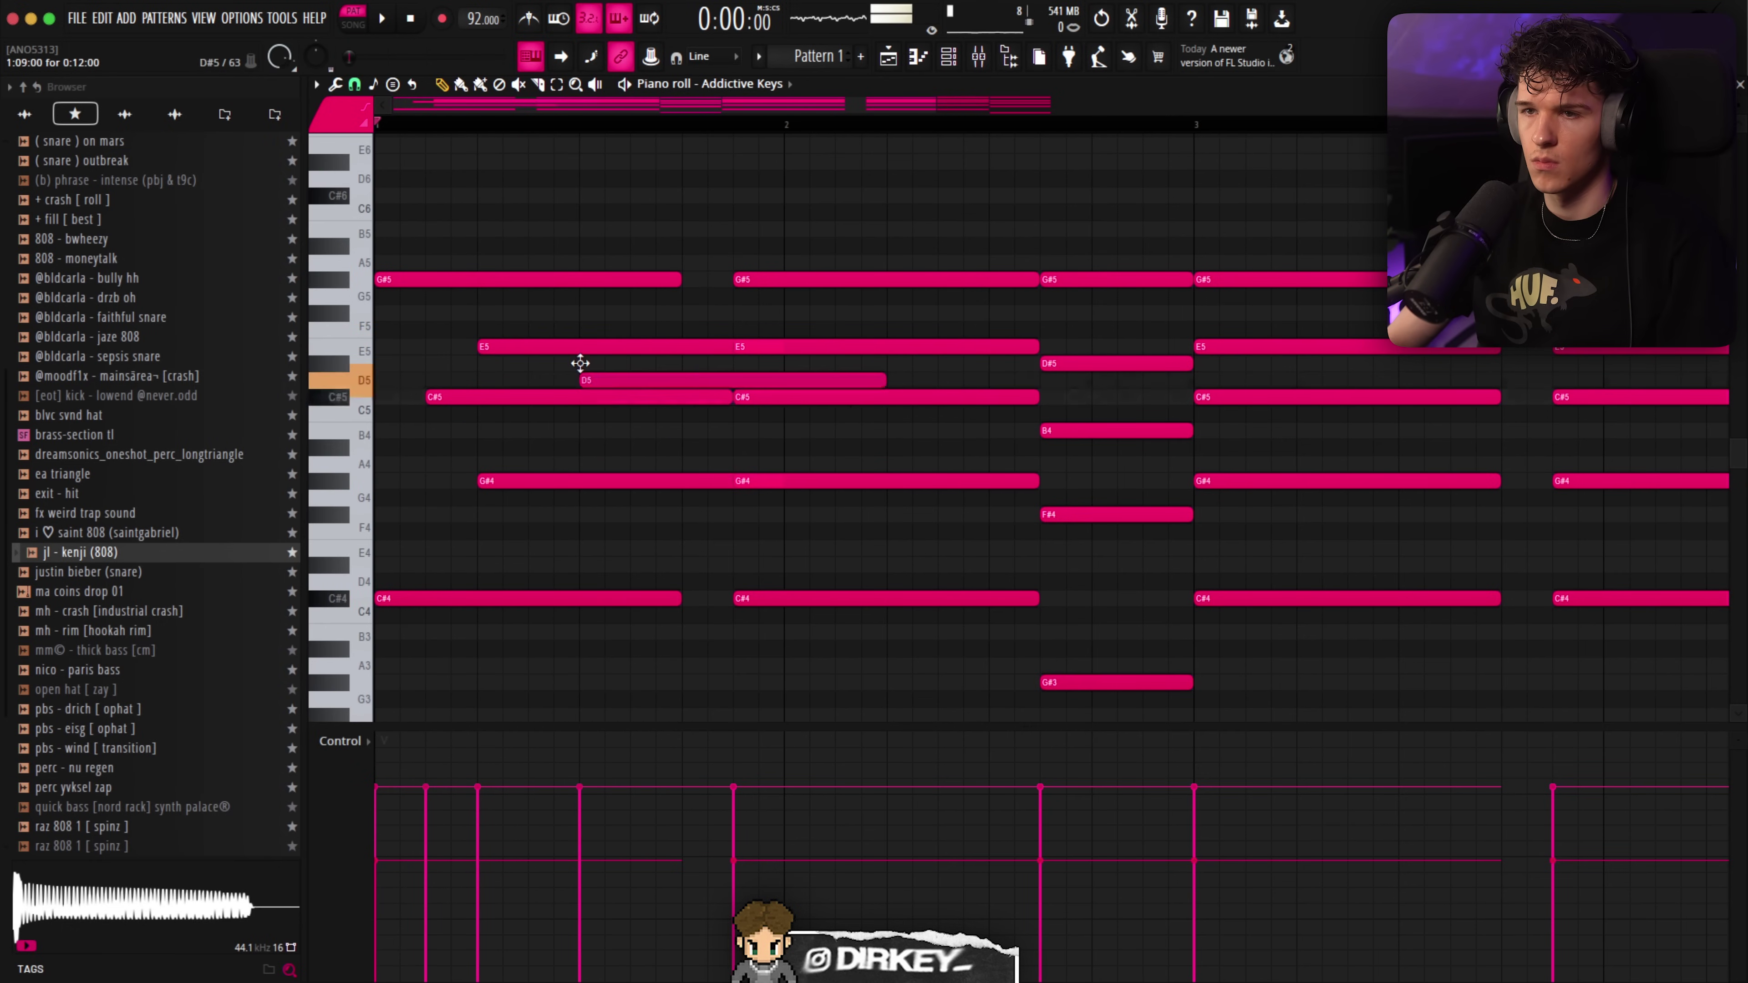
drag(586, 366, 709, 351)
click(786, 365)
right_click(786, 365)
click(683, 374)
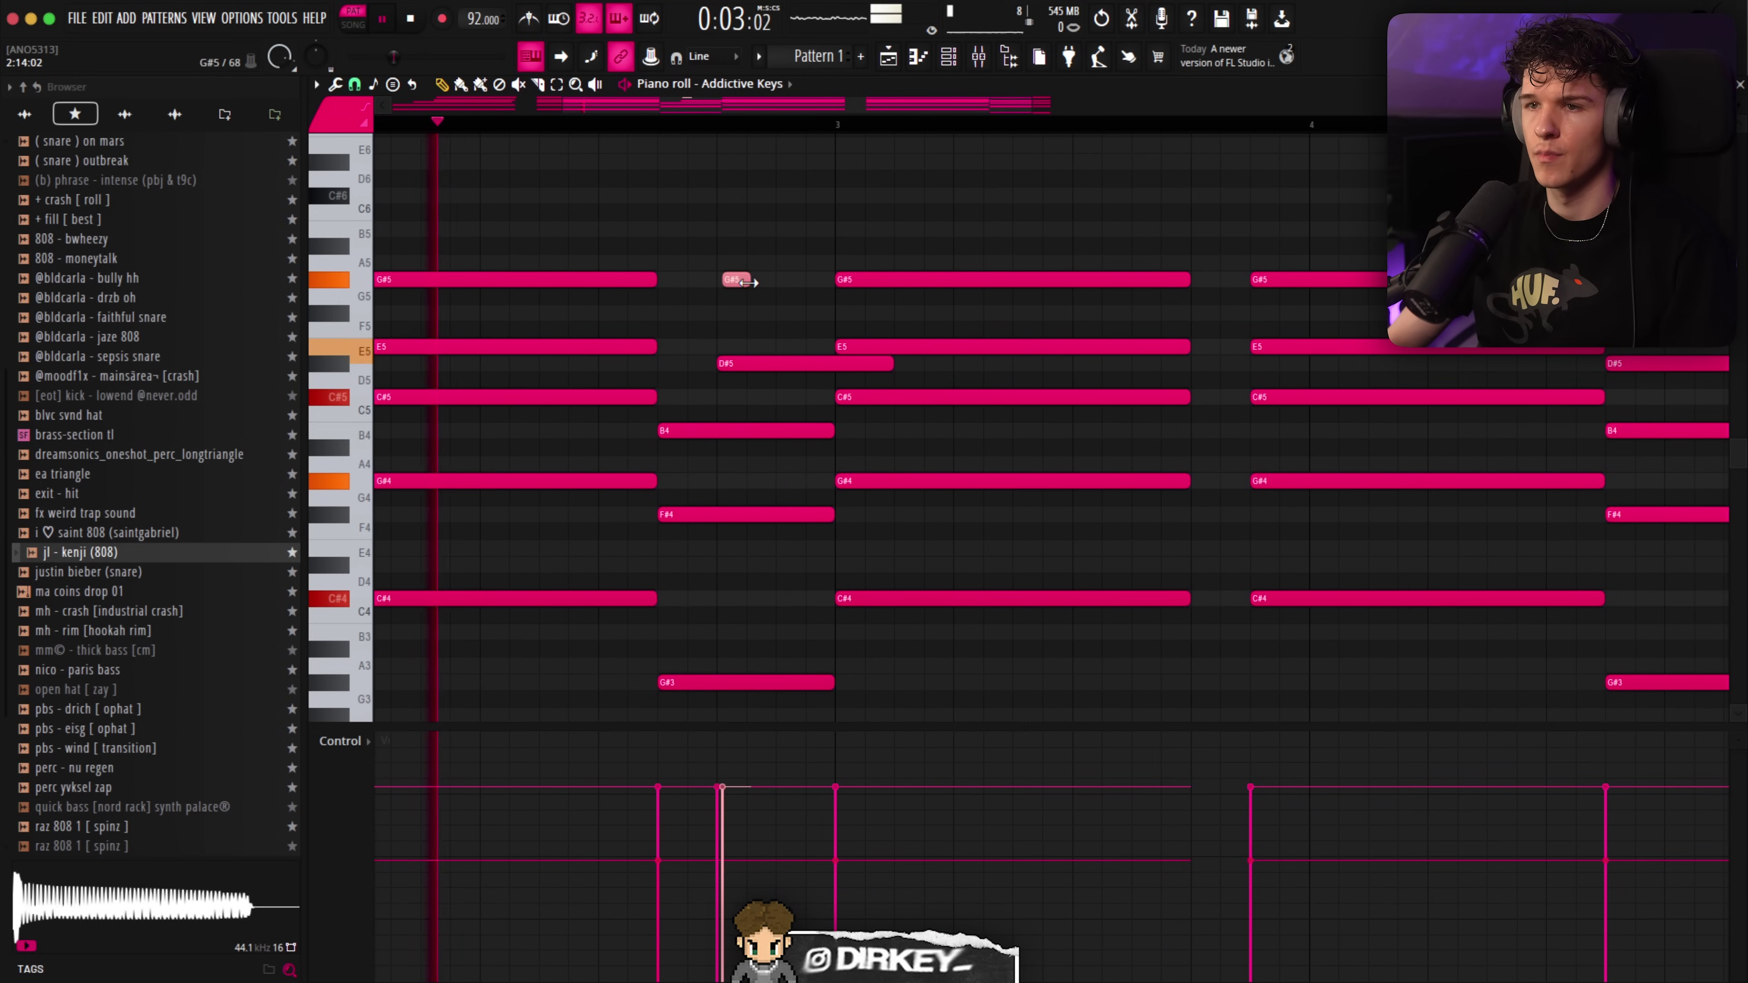
drag(749, 282, 818, 284)
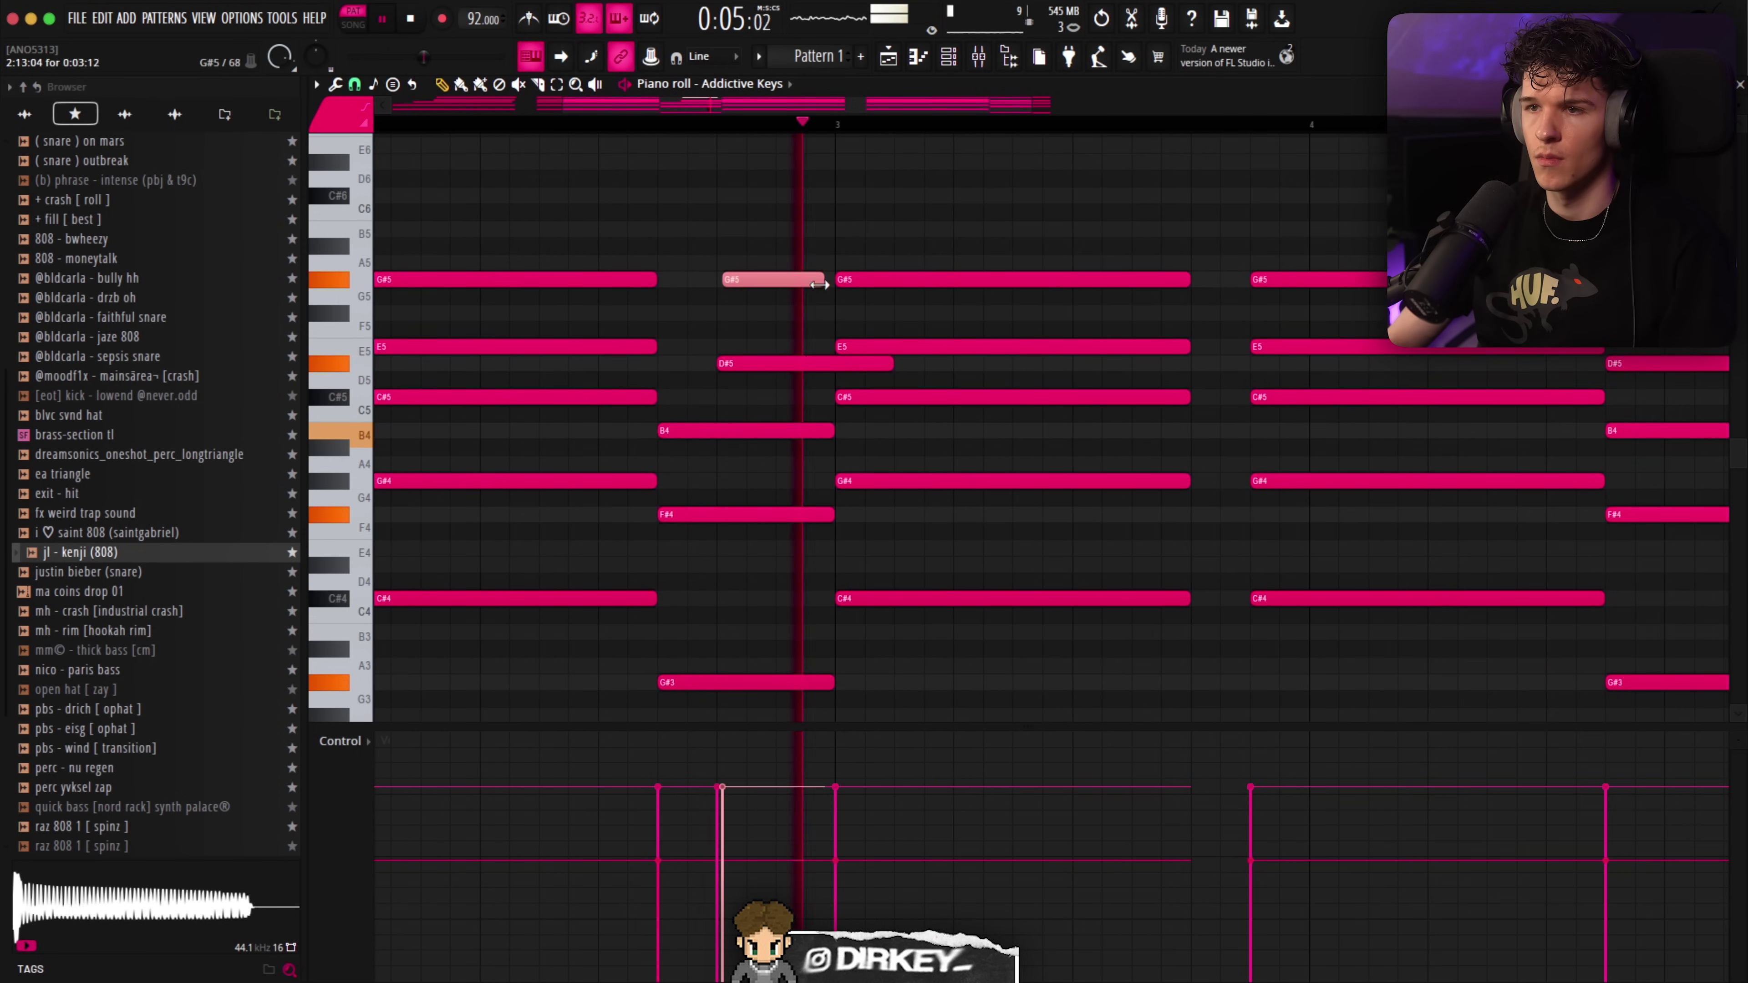
drag(688, 125, 577, 128)
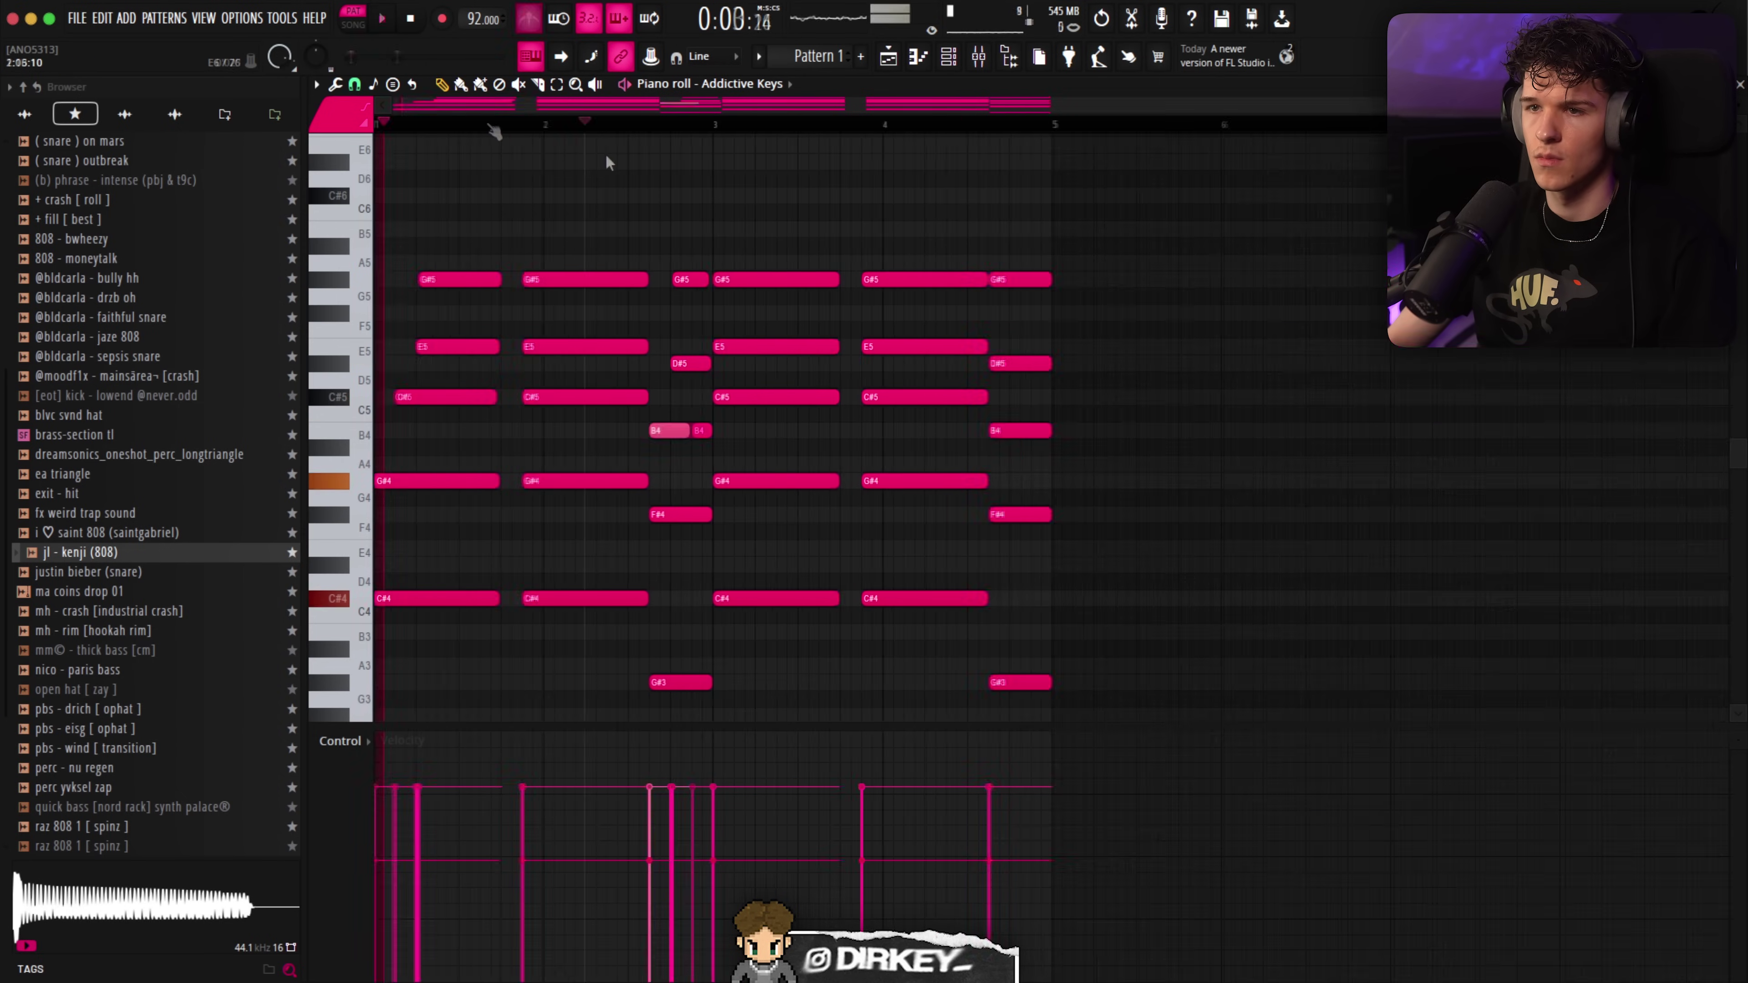
Play the staggered chords and delete all notes in bars 3 and 4
key(space)
drag(753, 207, 1085, 652)
key(Delete)
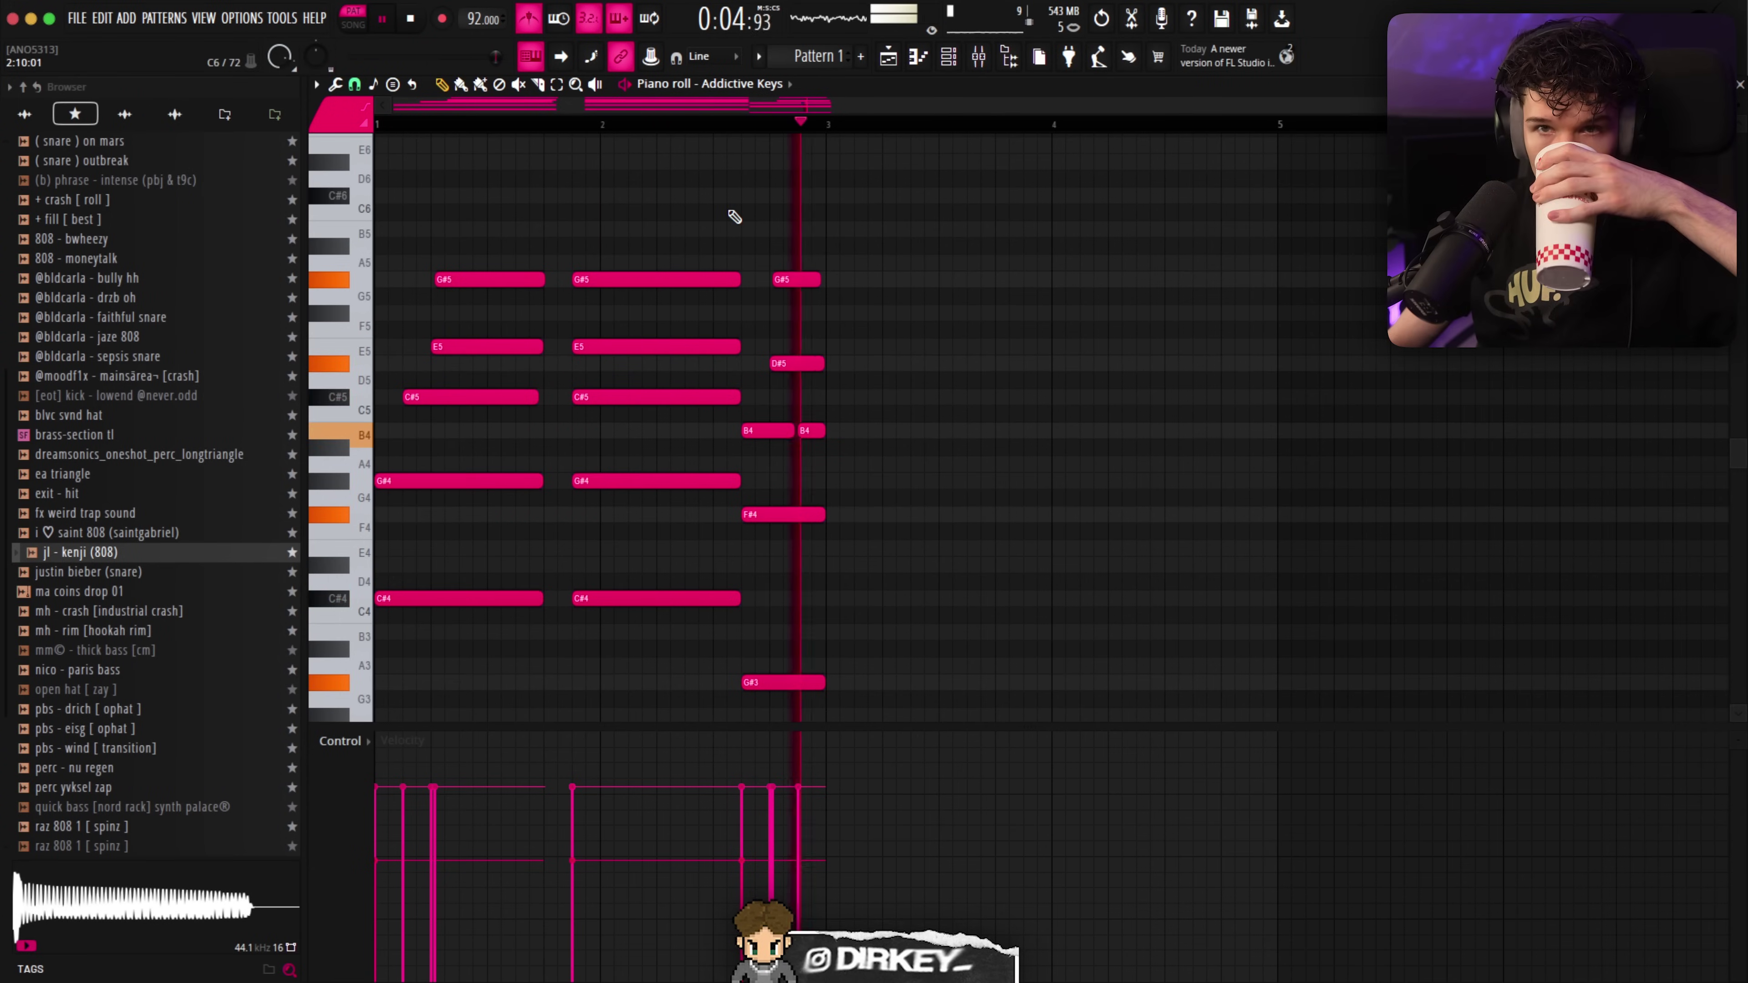
Load Fruity Parametric EQ 2 in the first effect slot of the Addictive Keys mixer track
key(F9)
click(430, 215)
click(661, 275)
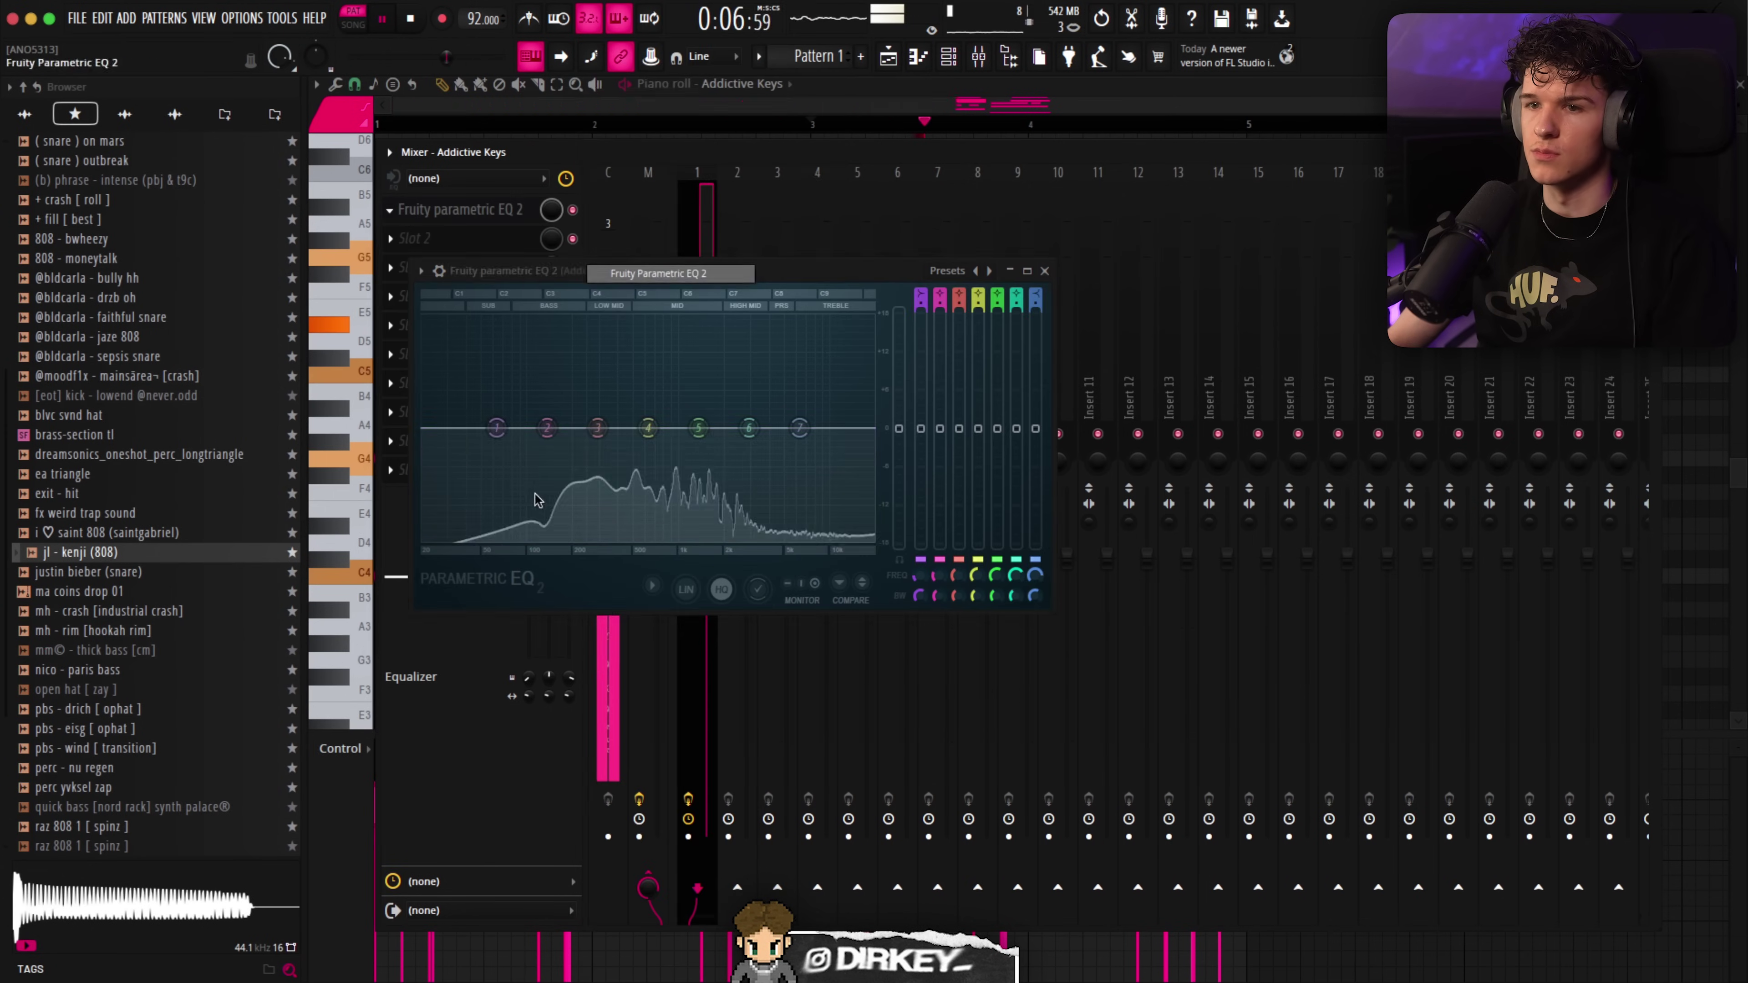
Shape the piano EQ with a low cut on band 1, a treble boost on band 6 and a slight dip on band 5
right_click(496, 428)
mouse_move(512, 486)
click(585, 520)
drag(749, 427, 806, 419)
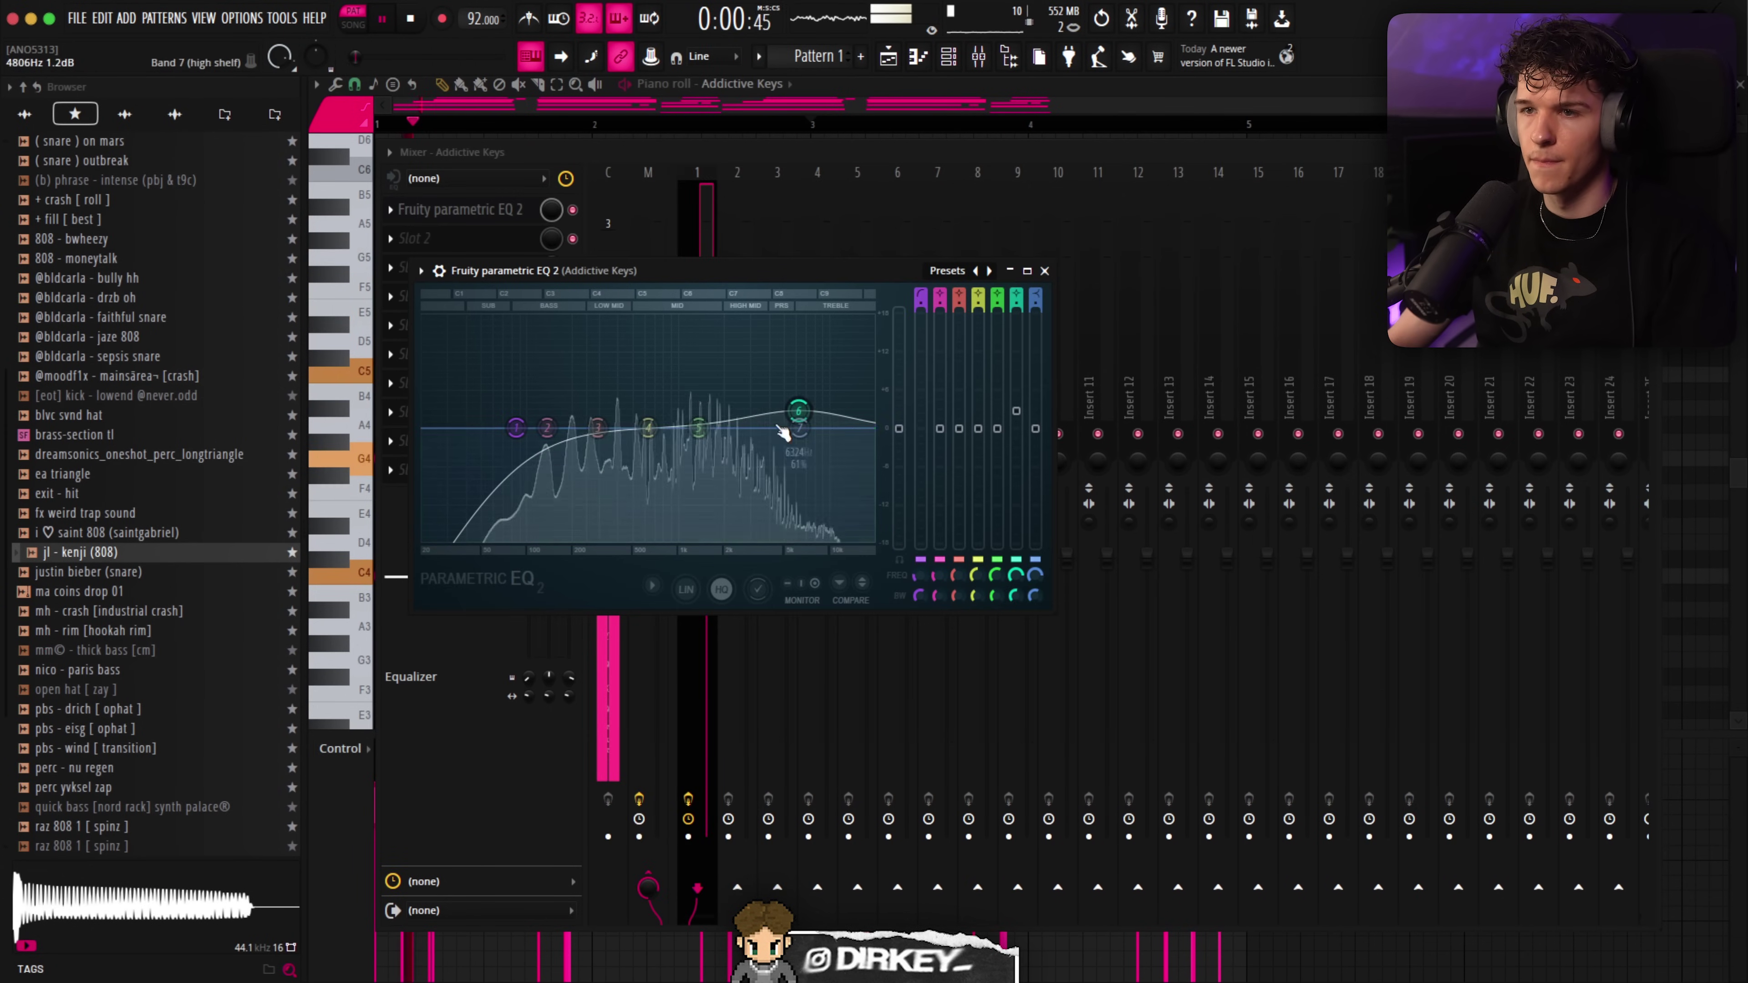
drag(698, 428, 699, 441)
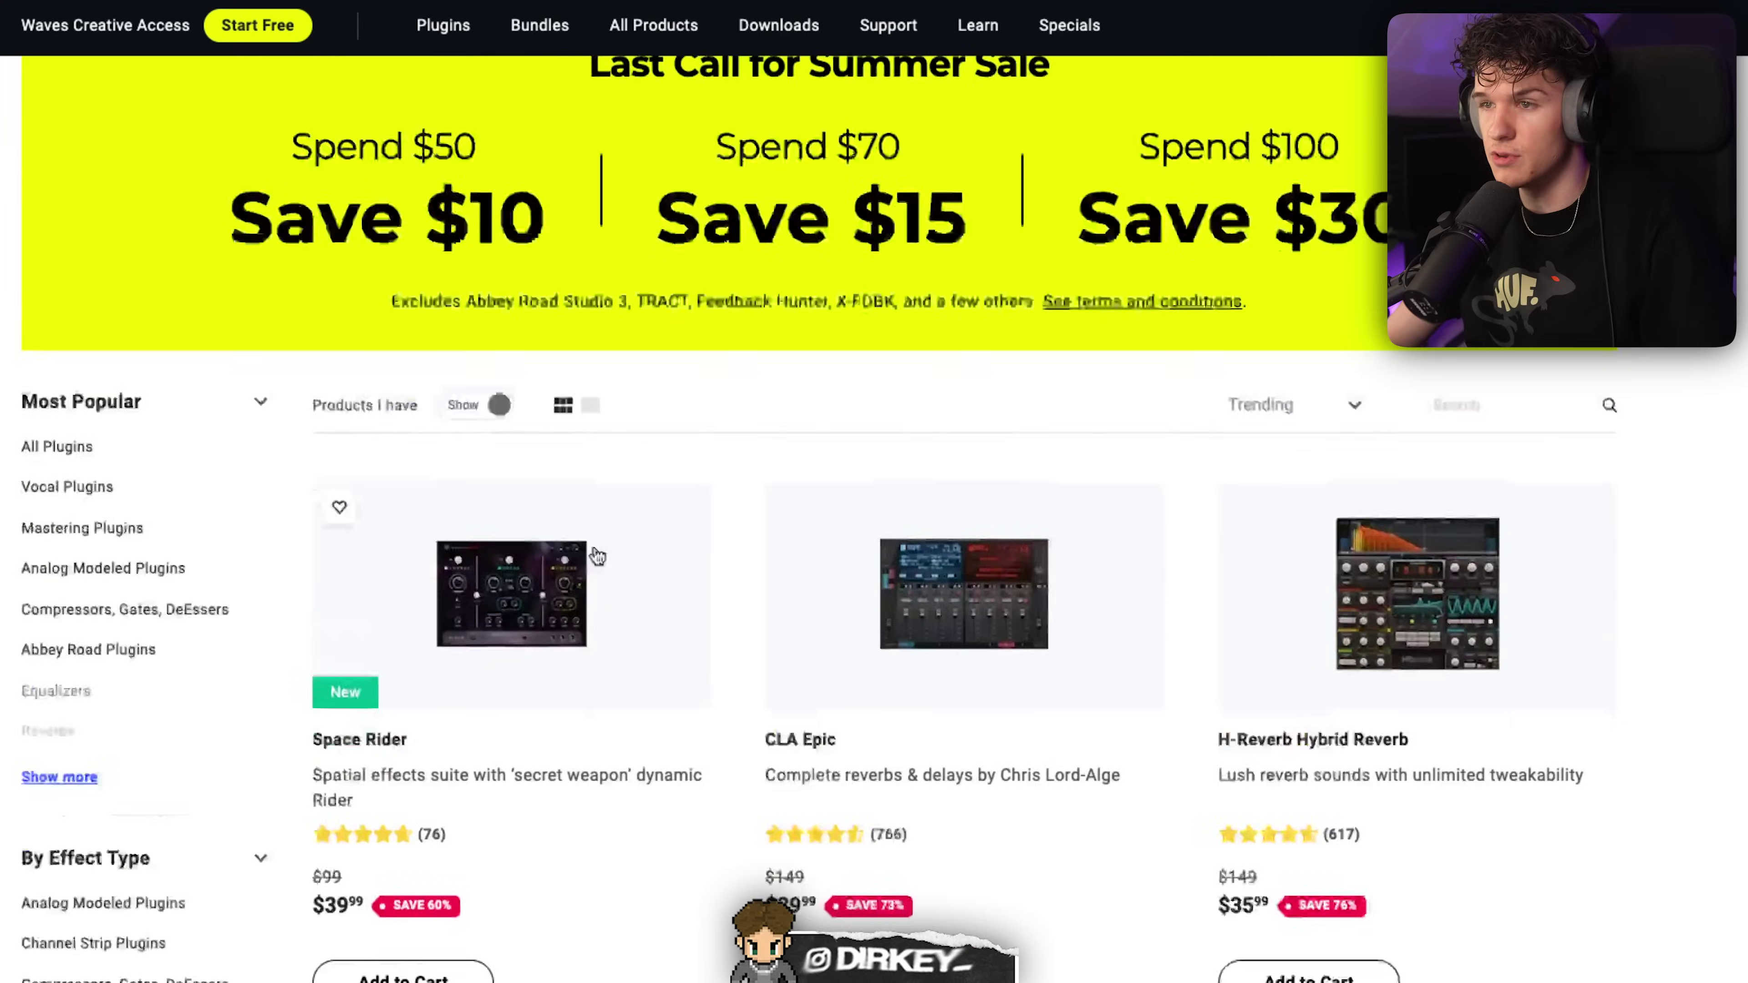
Browse the discounted plugin listings on the Waves website, including Space Rider
scroll(598, 556, down, 6)
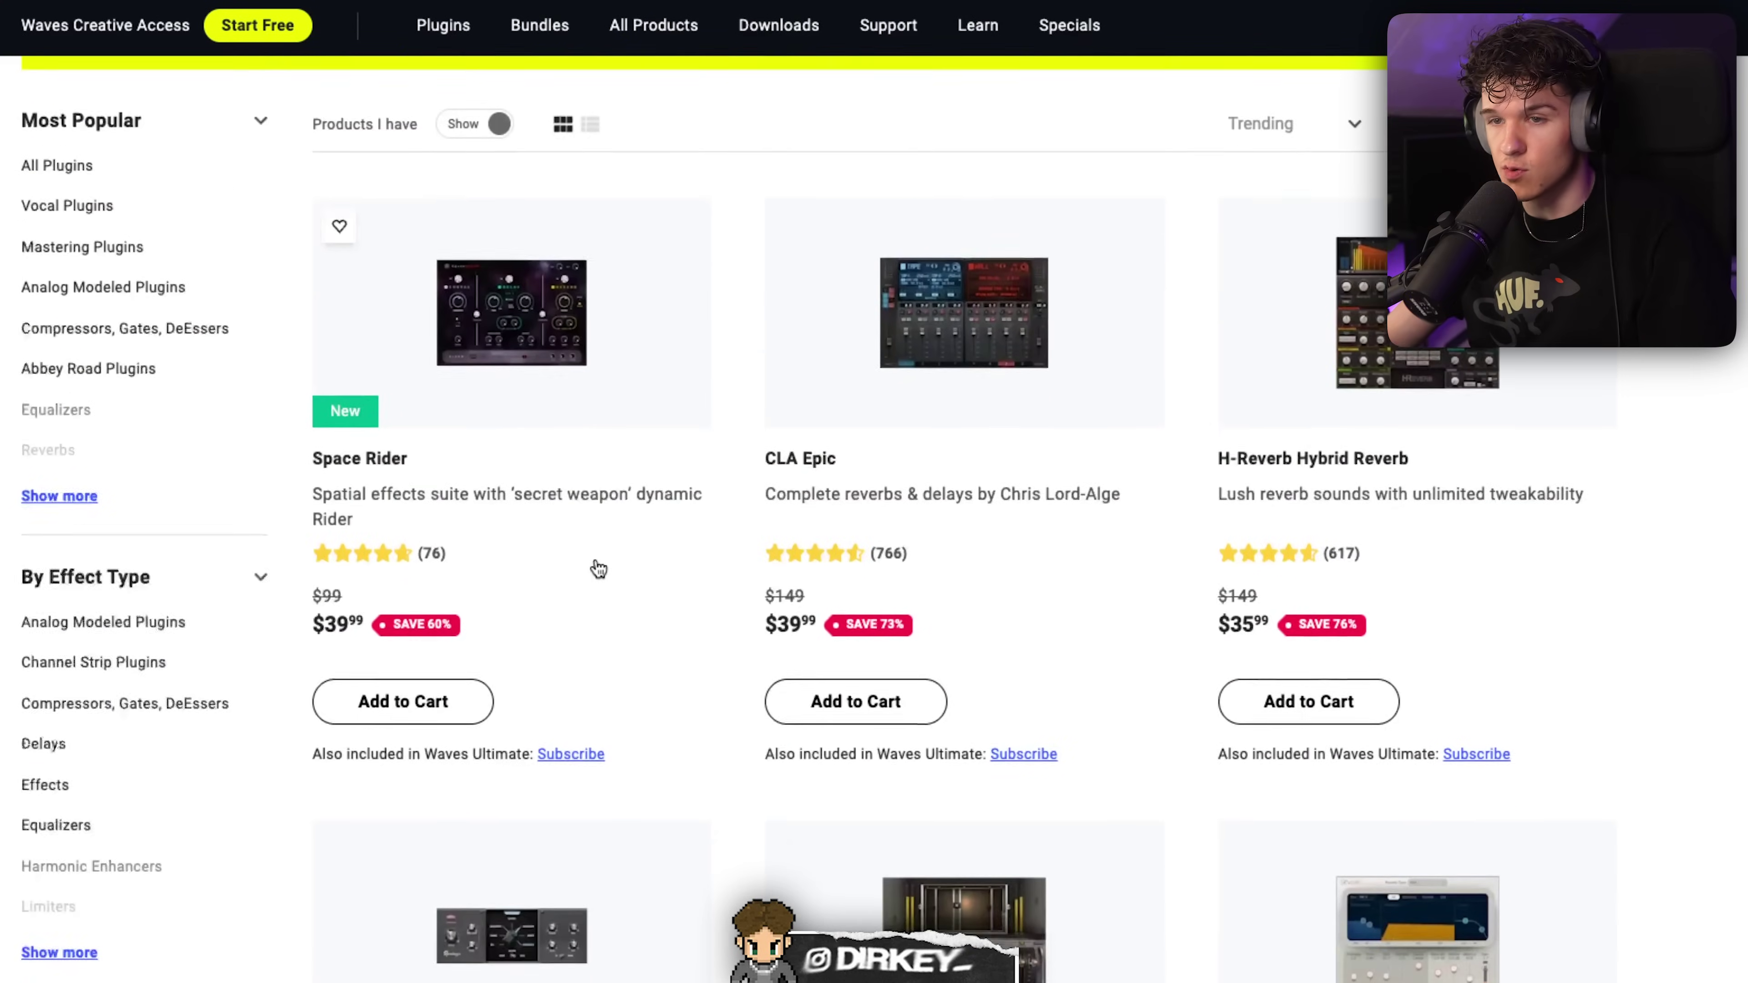
scroll(542, 540, up, 3)
scroll(542, 538, down, 1)
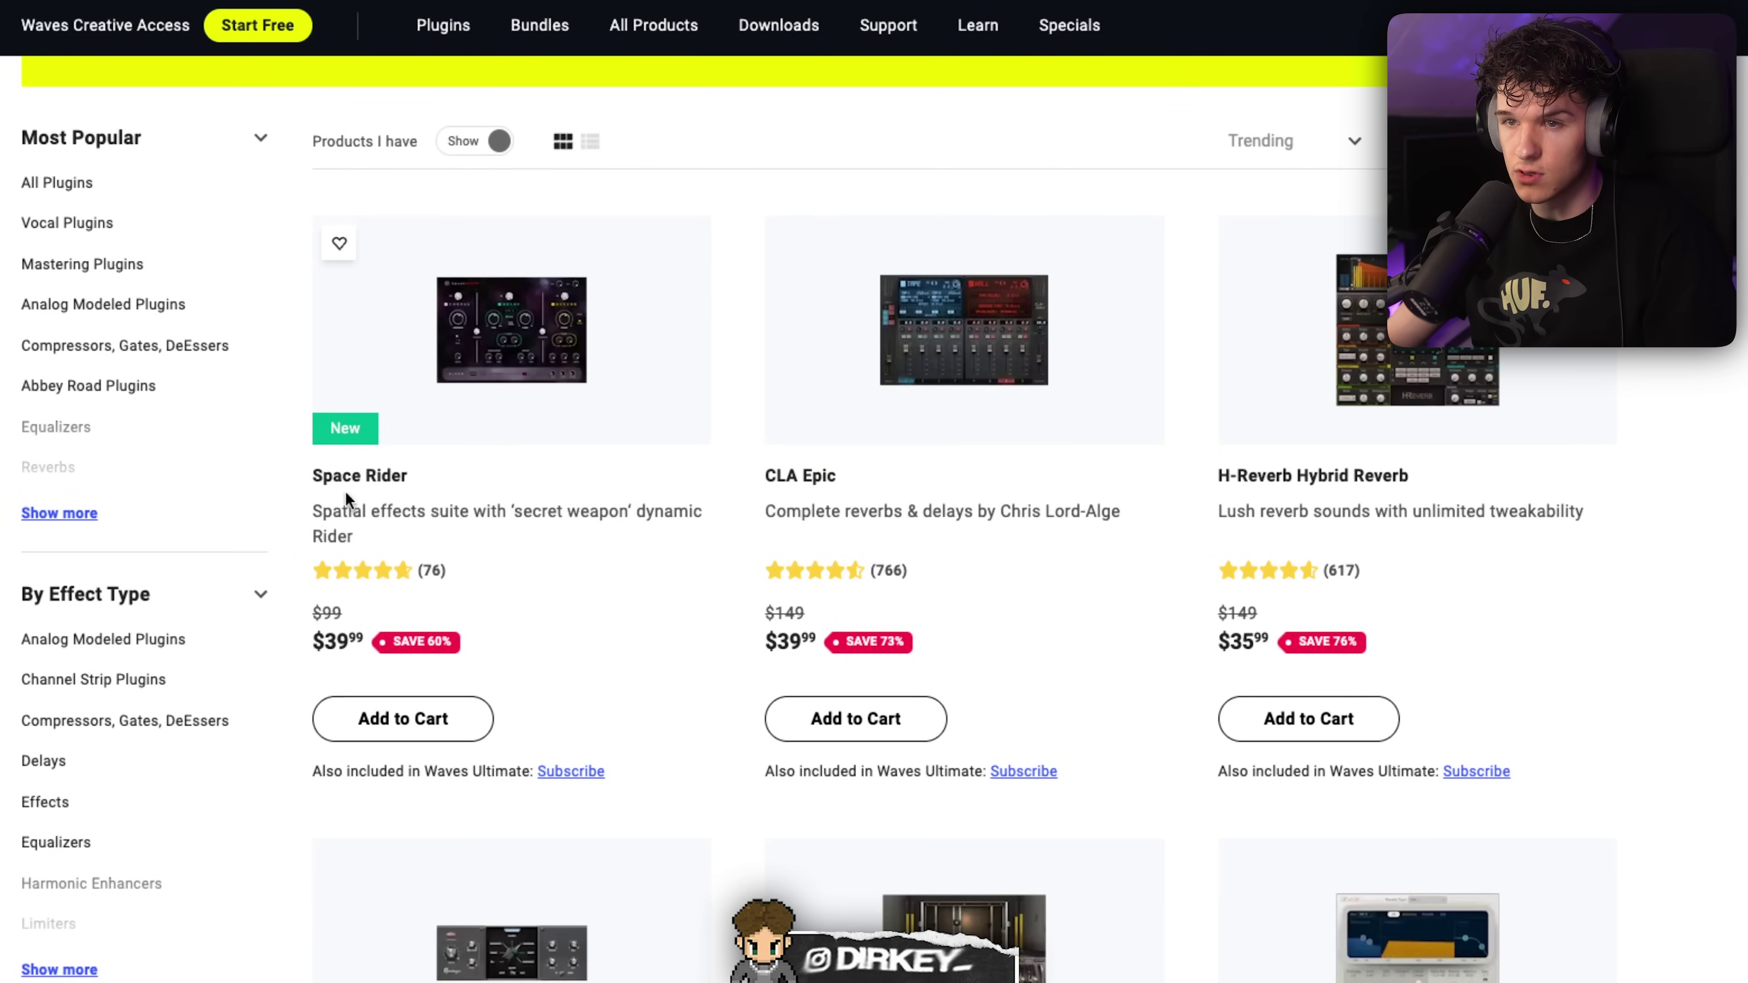
scroll(350, 496, down, 6)
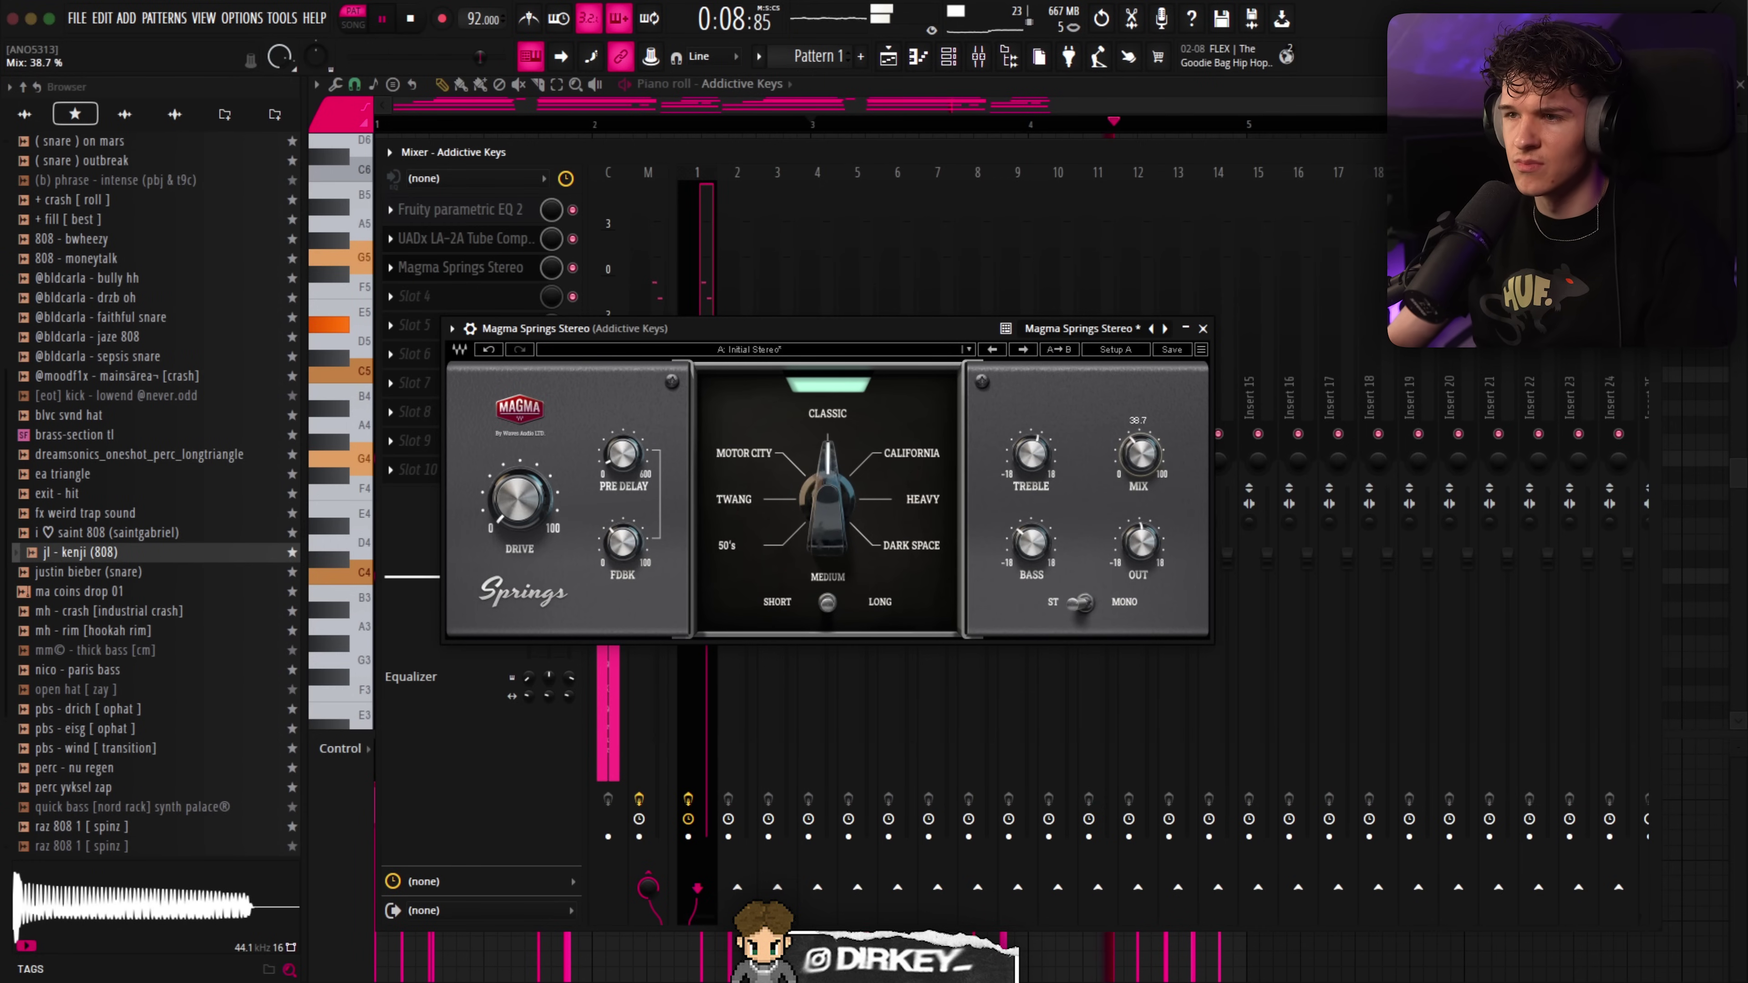
drag(838, 339, 1145, 284)
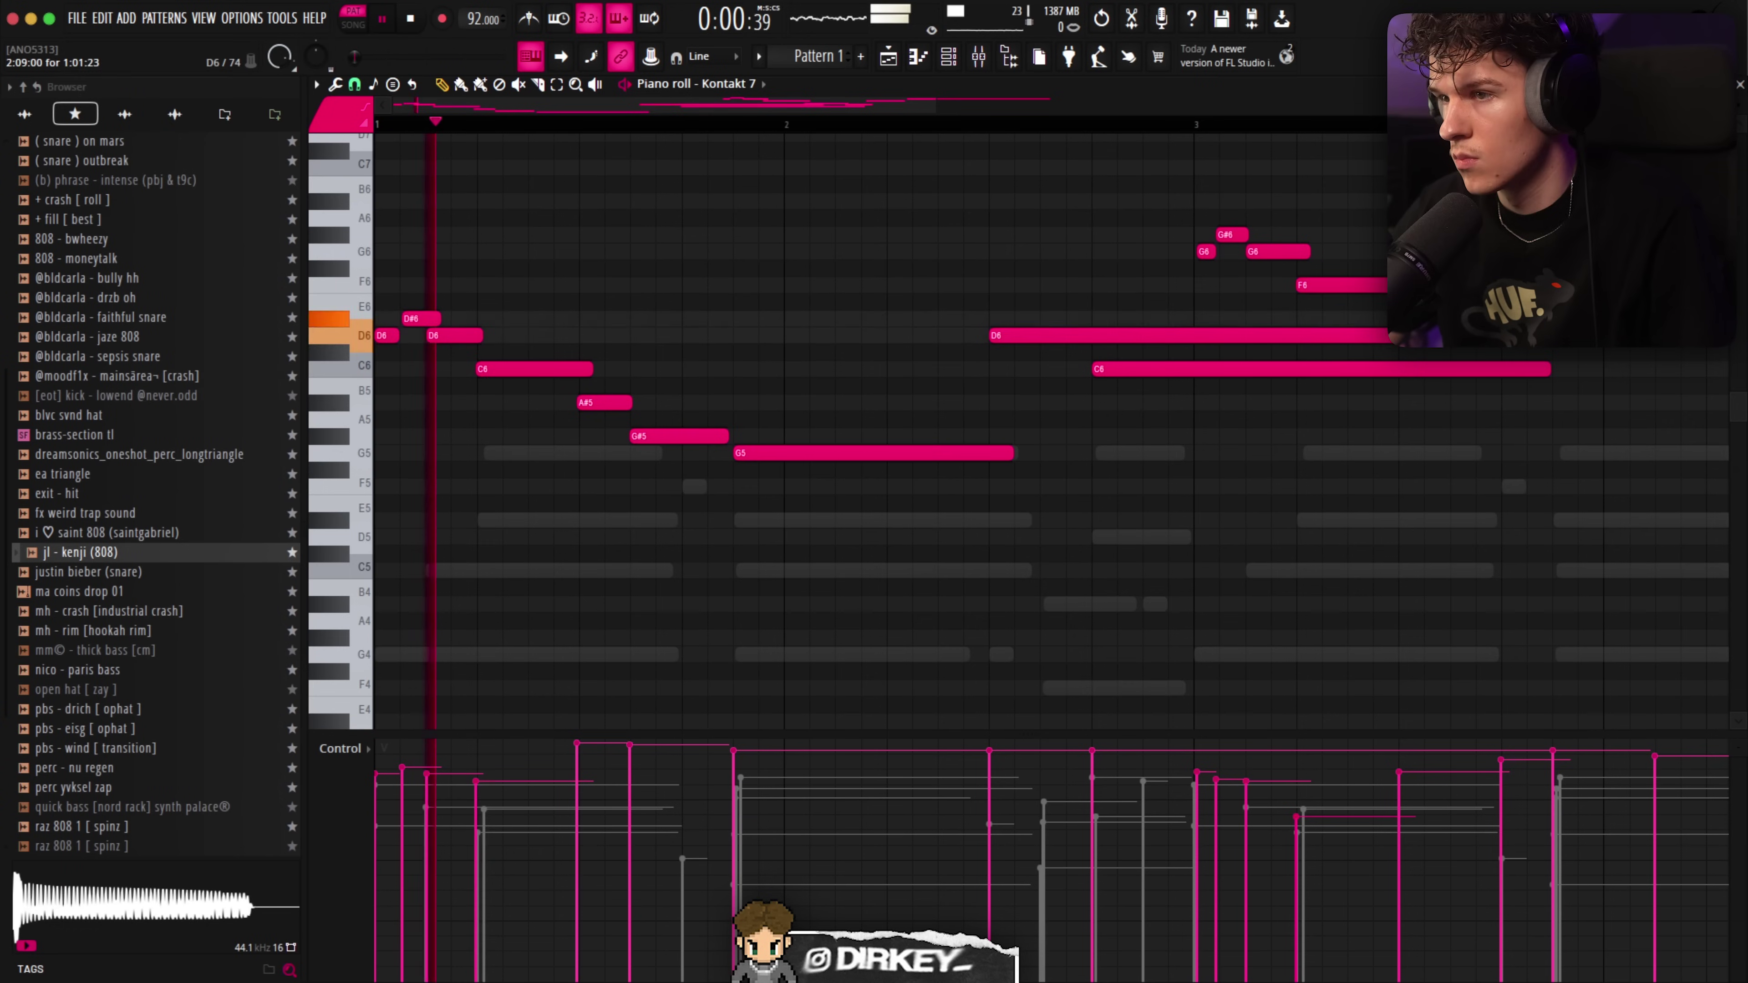
Shorten the long D6 and C6 notes in bar 2 of the Kontakt 7 melody, ending C6 at bar 3, and audition them
drag(1387, 337, 1106, 342)
drag(1548, 370, 1191, 372)
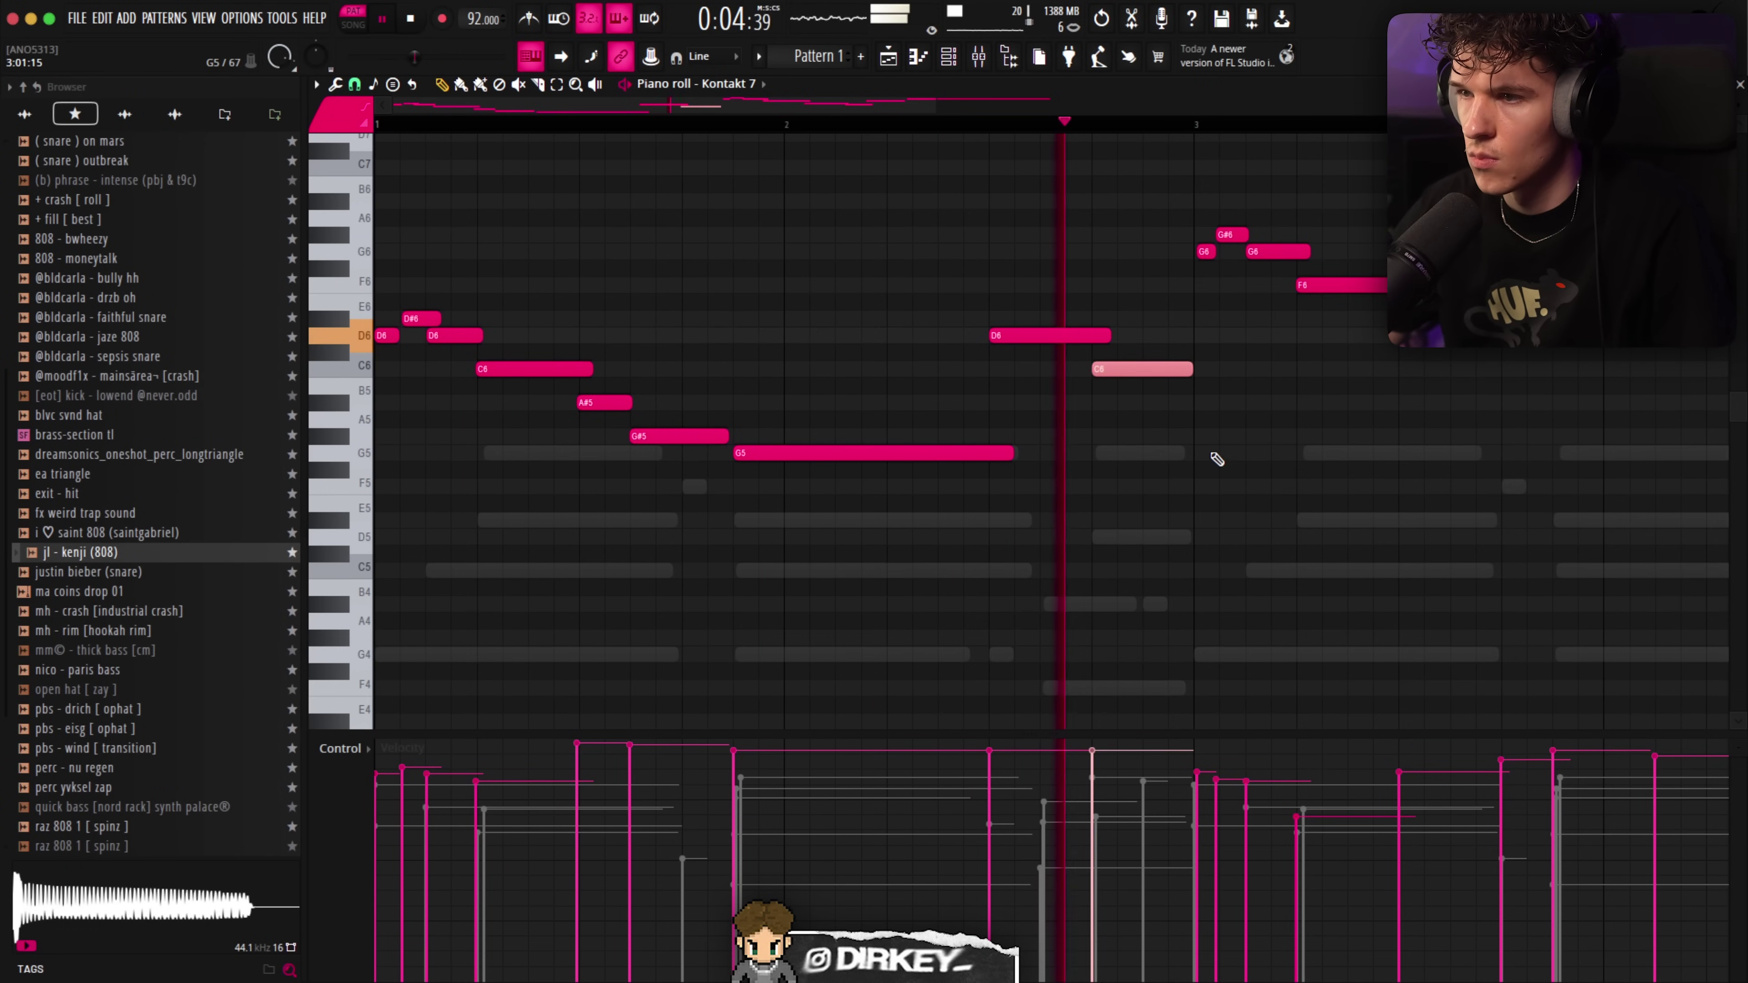
scroll(963, 155, down, 2)
click(725, 125)
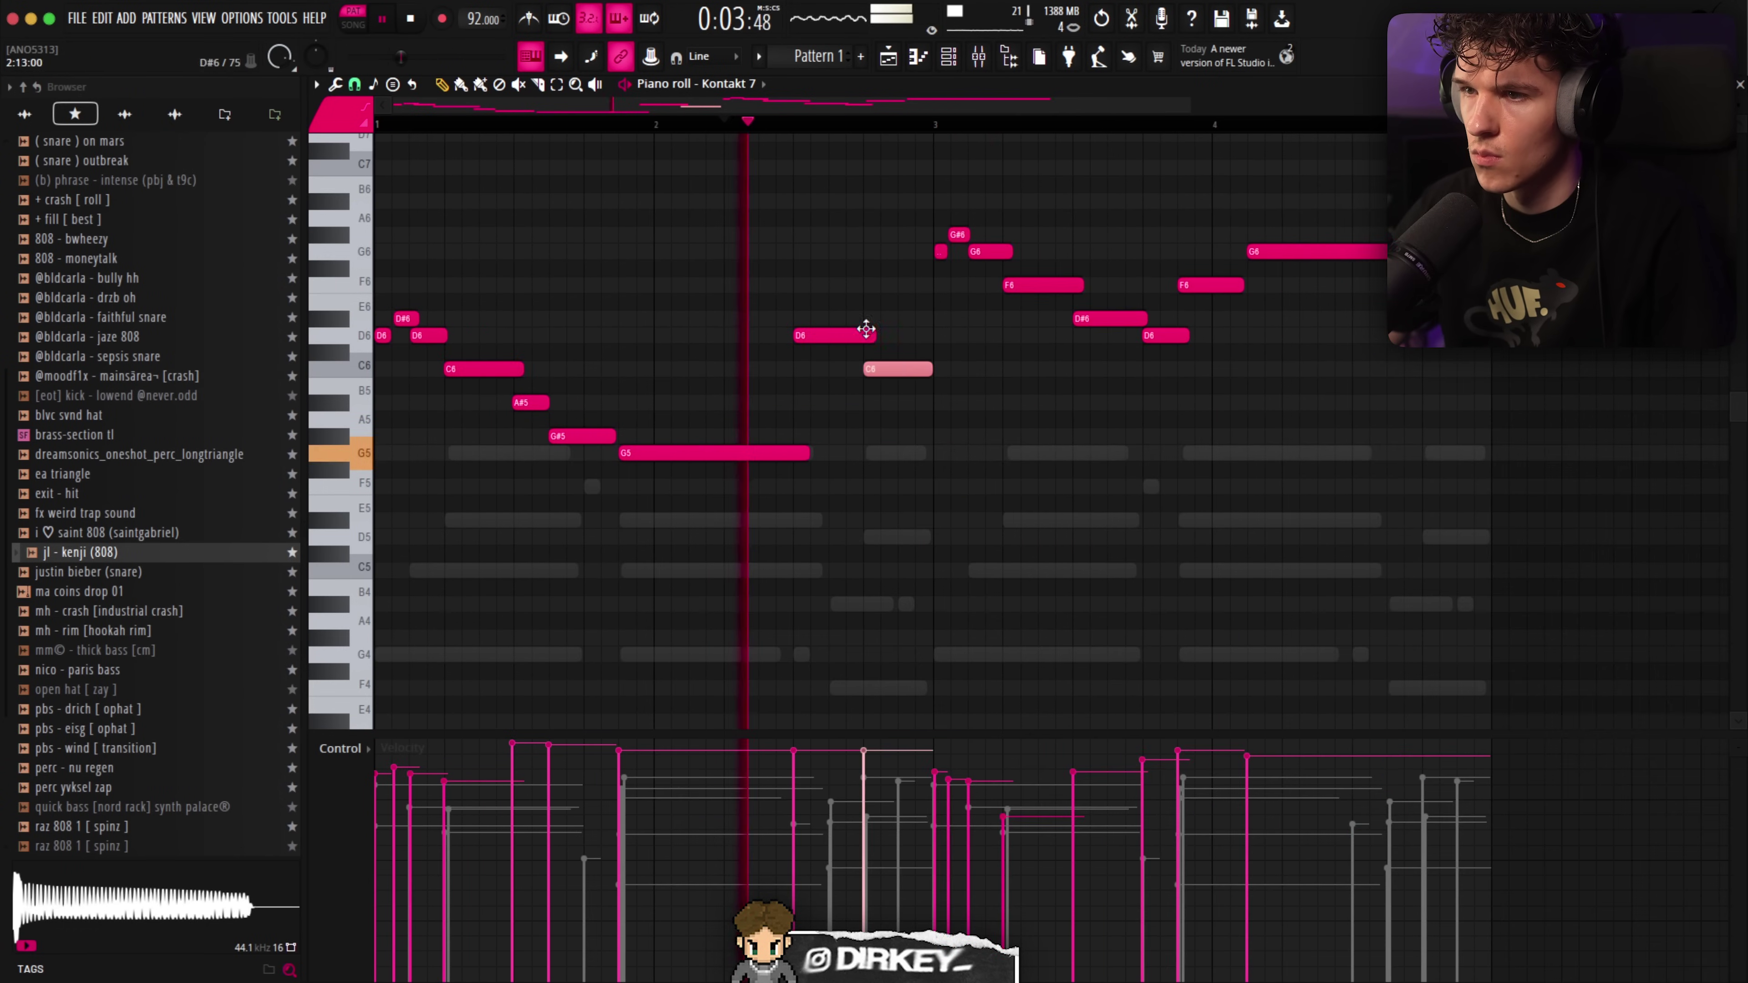
key(space)
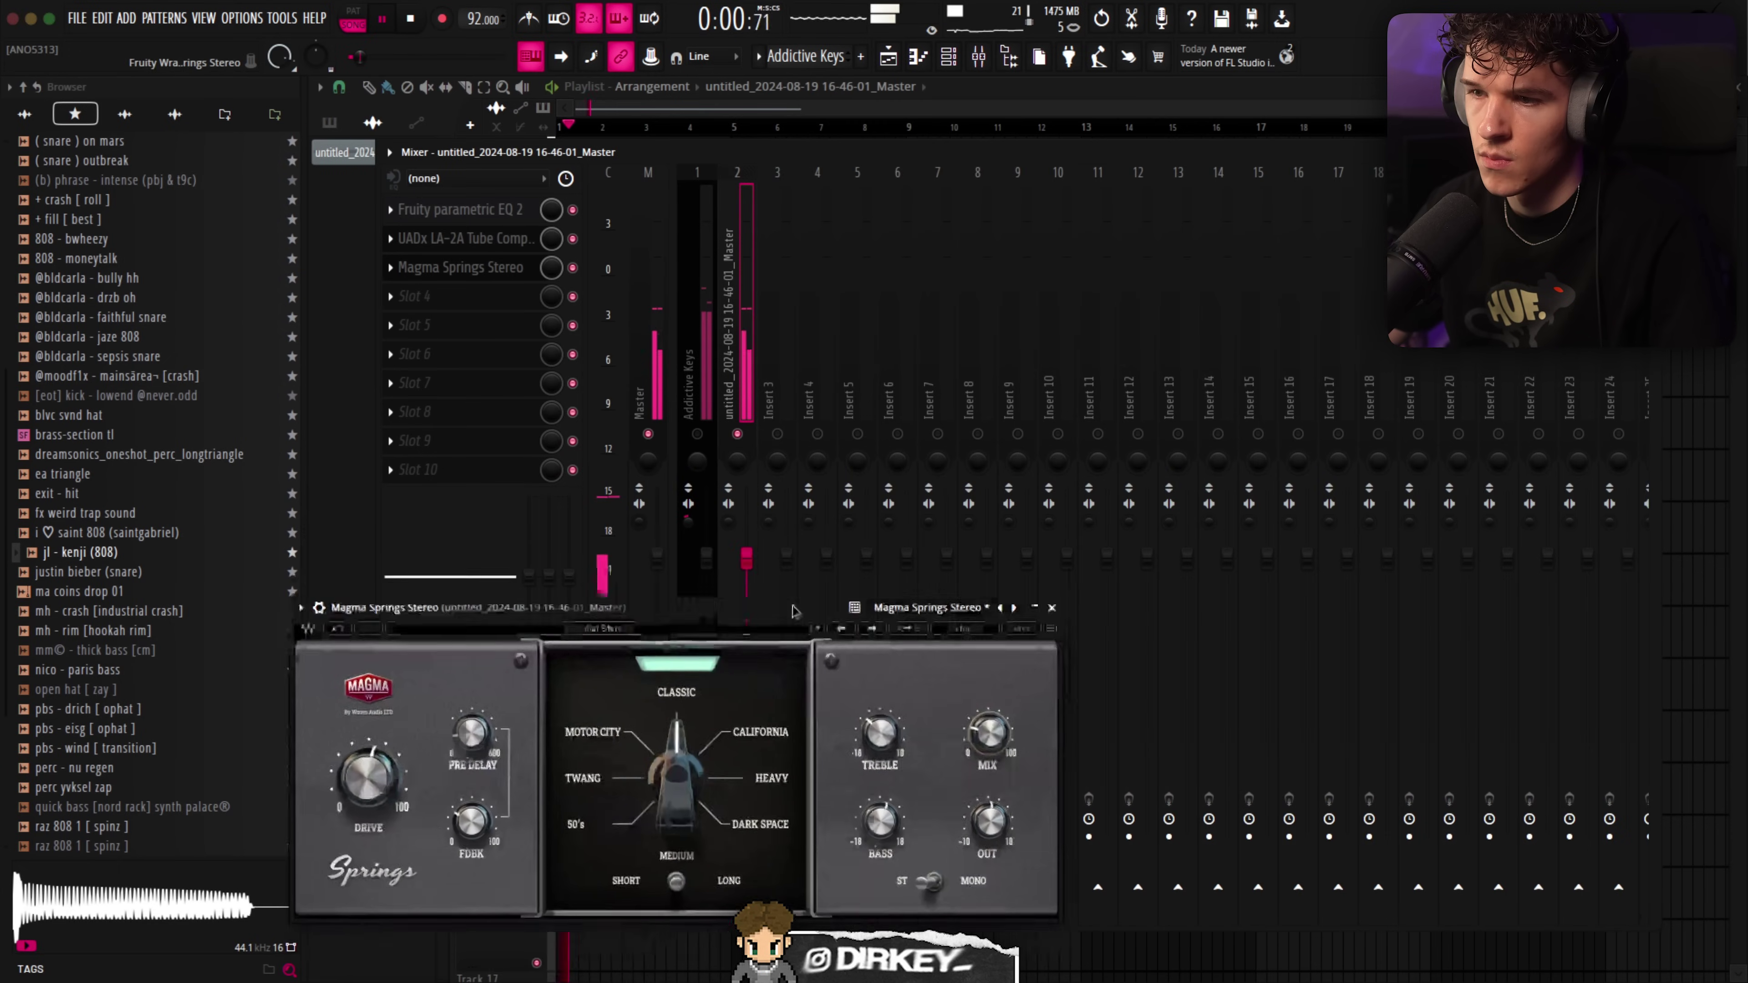
Reposition the Magma Springs window of the bounced melody track and set its output to -1.0 dB
drag(793, 611, 812, 563)
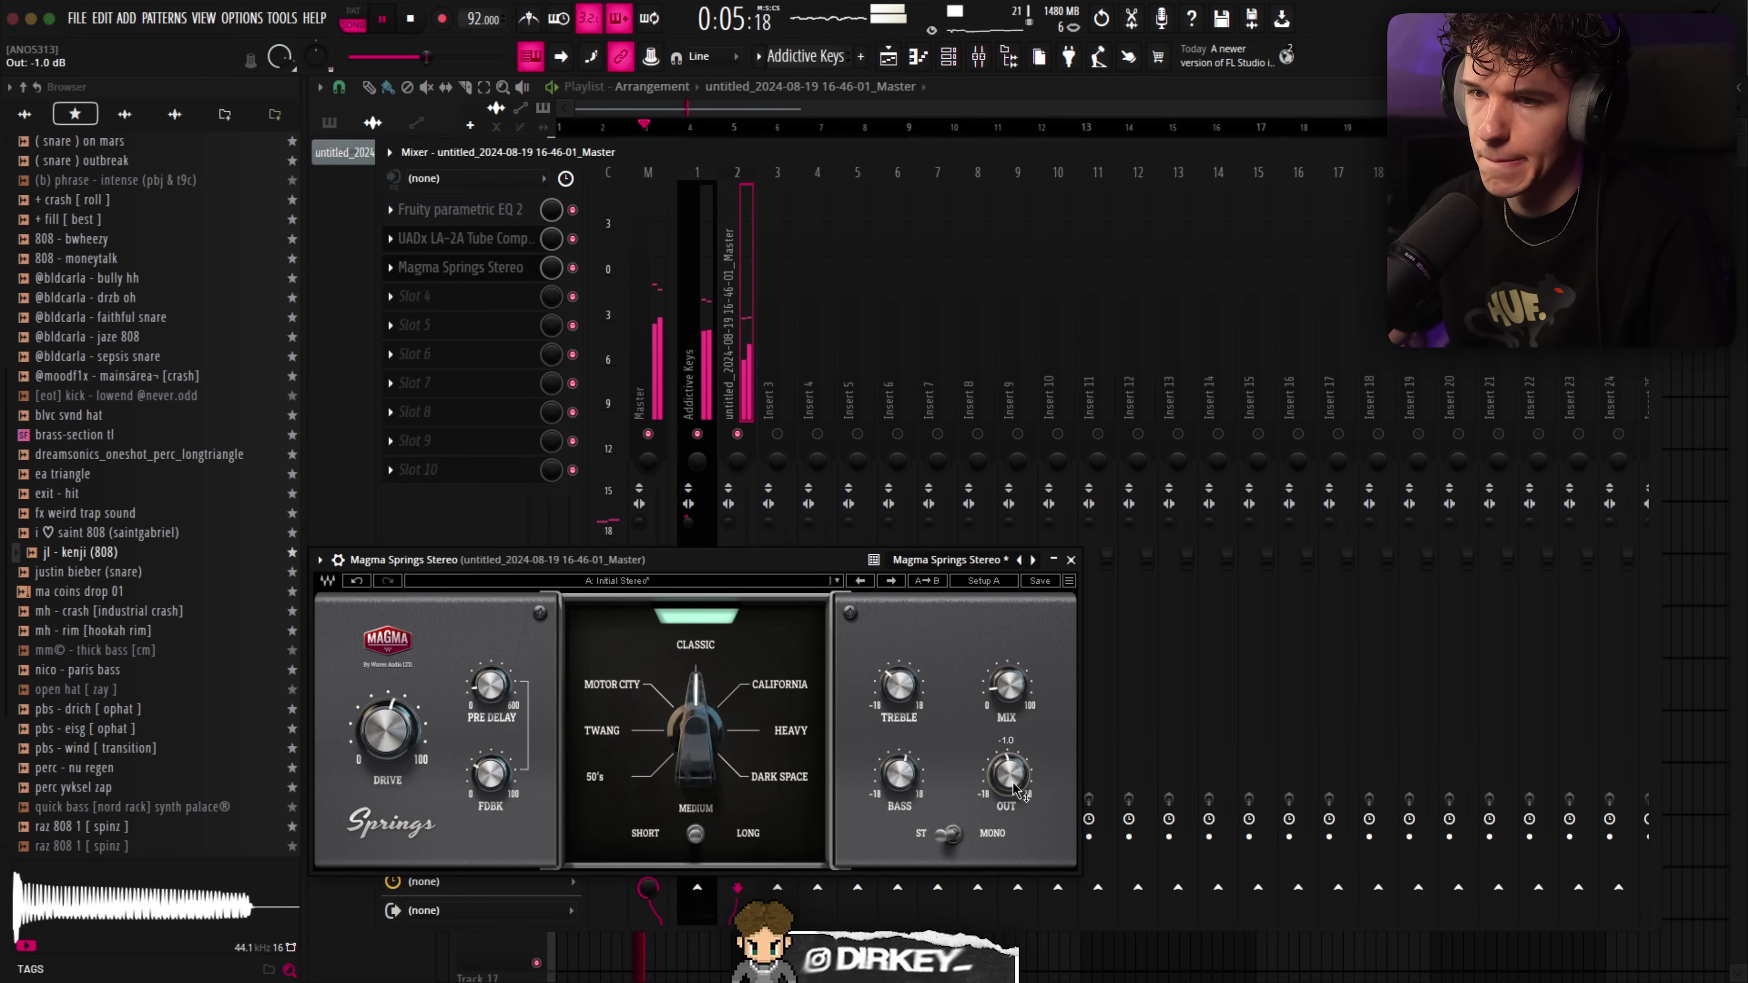
drag(795, 556, 966, 612)
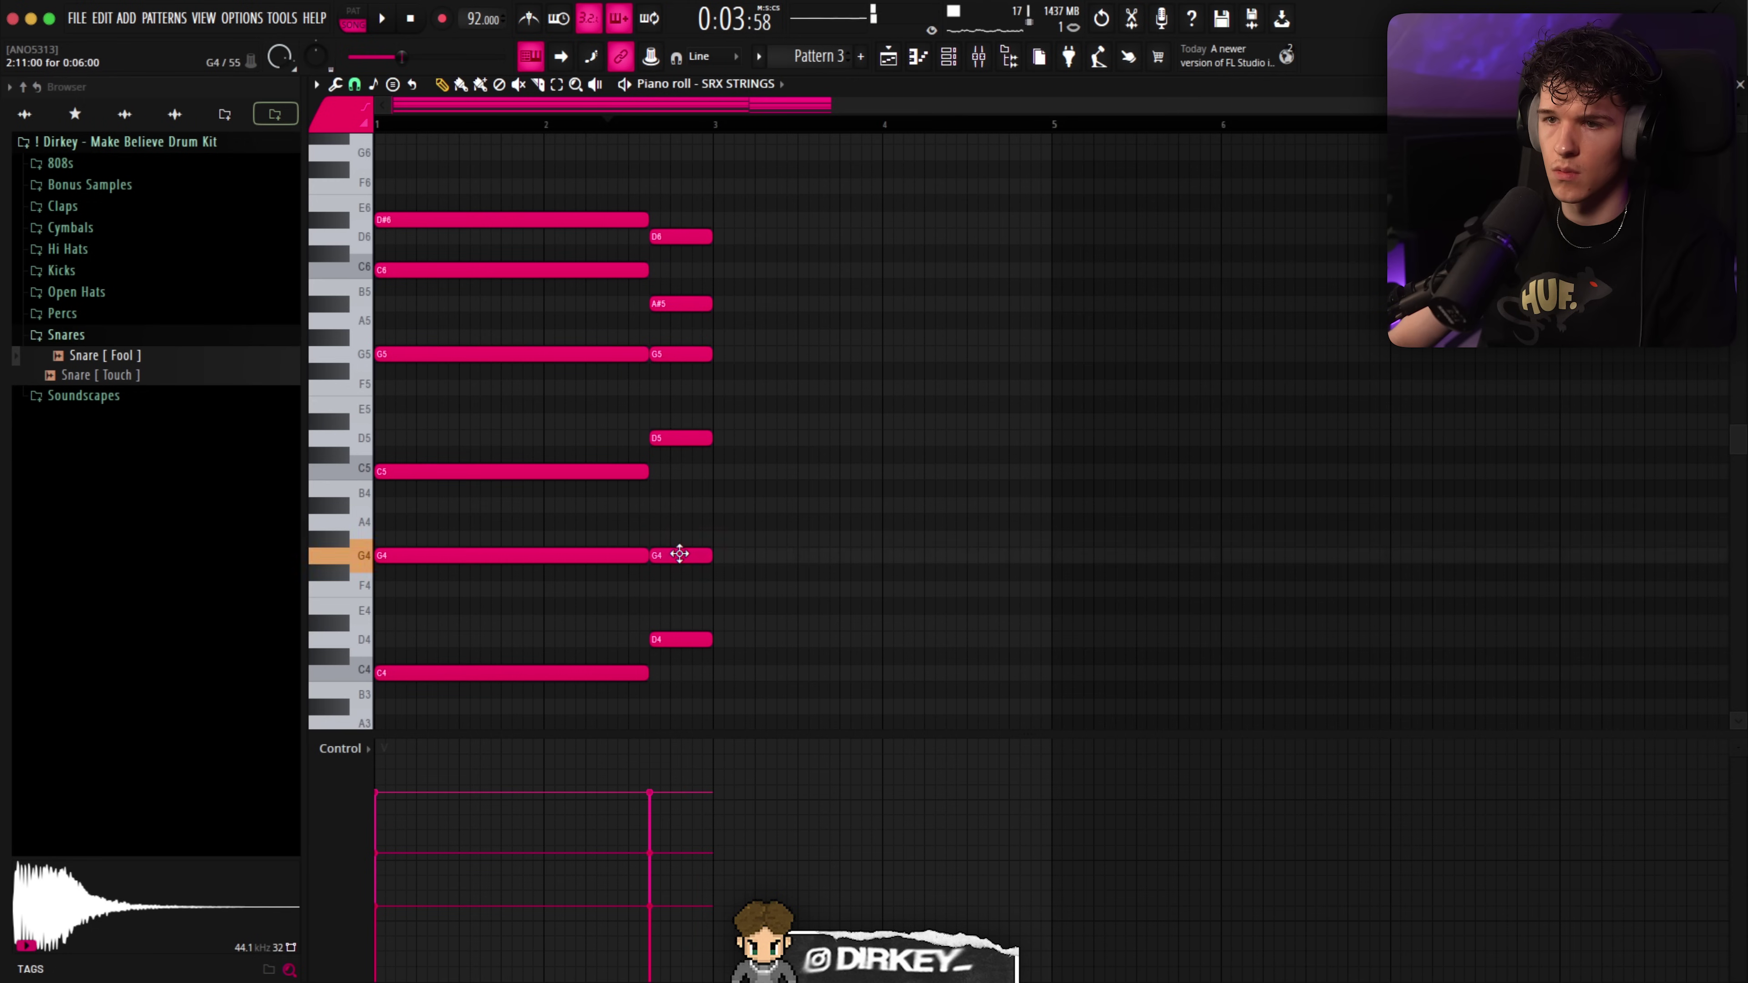
Duplicate the SRX STRINGS chords into bars 3 and 4 and randomize the note velocities
key(space)
key(ctrl+b)
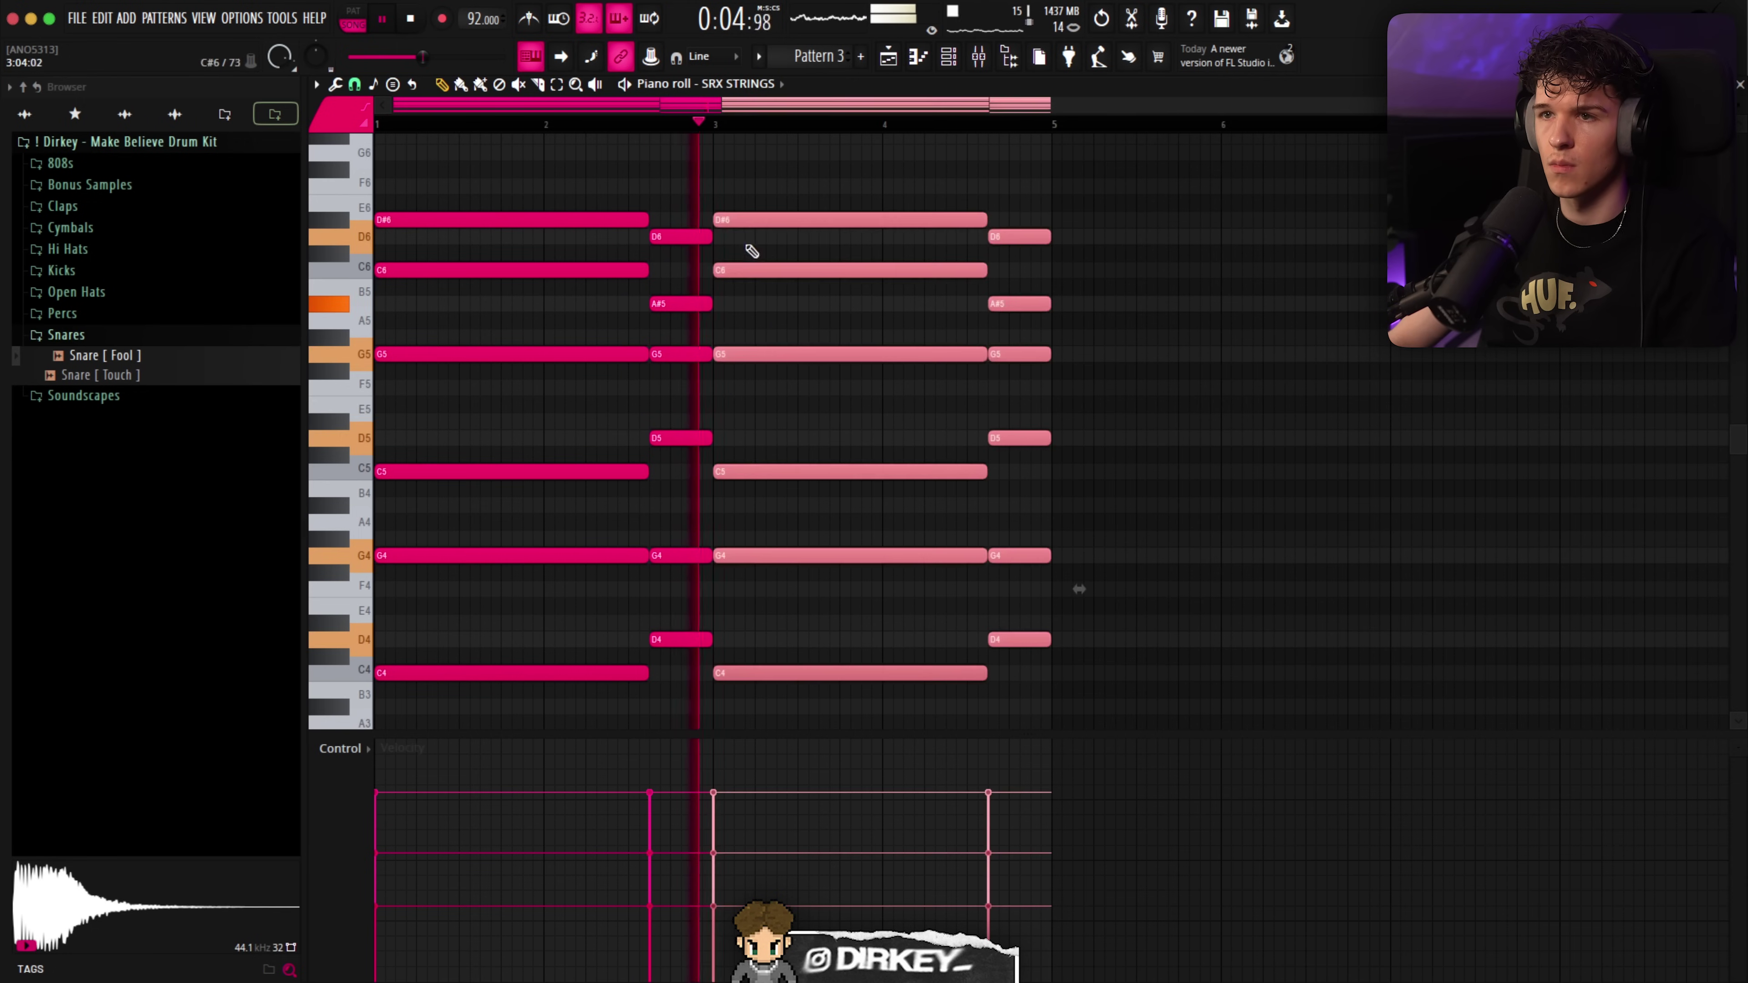
key(alt+r)
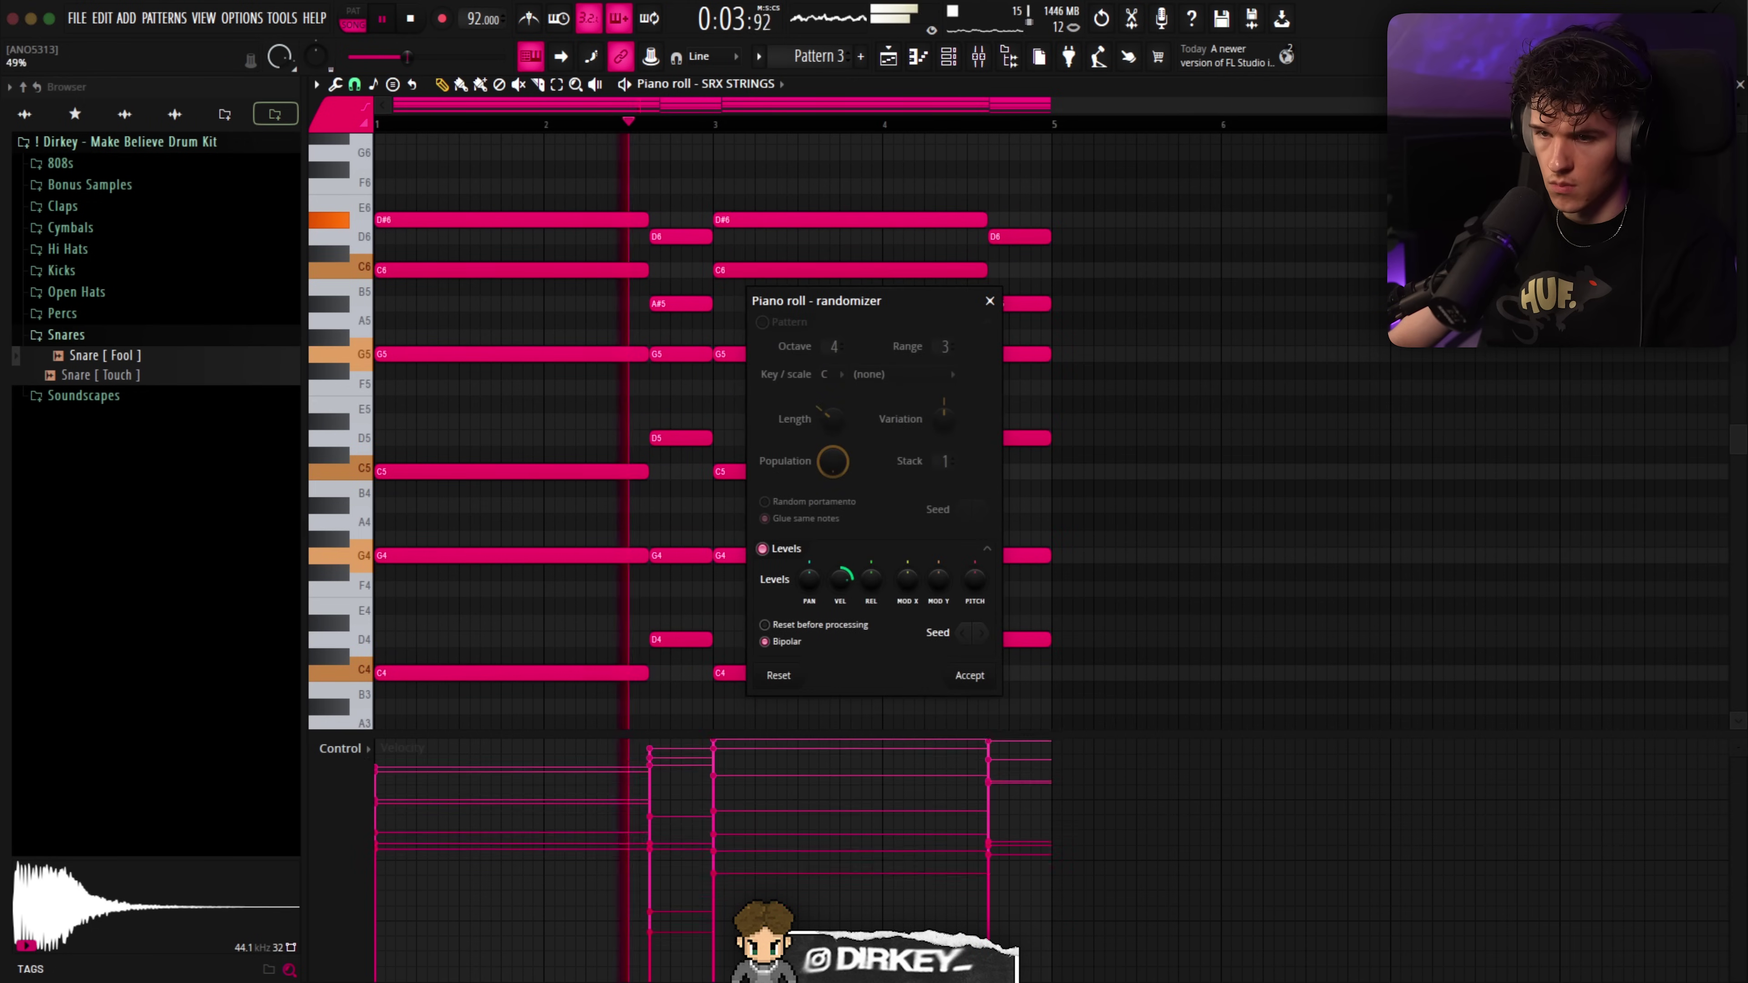
click(969, 675)
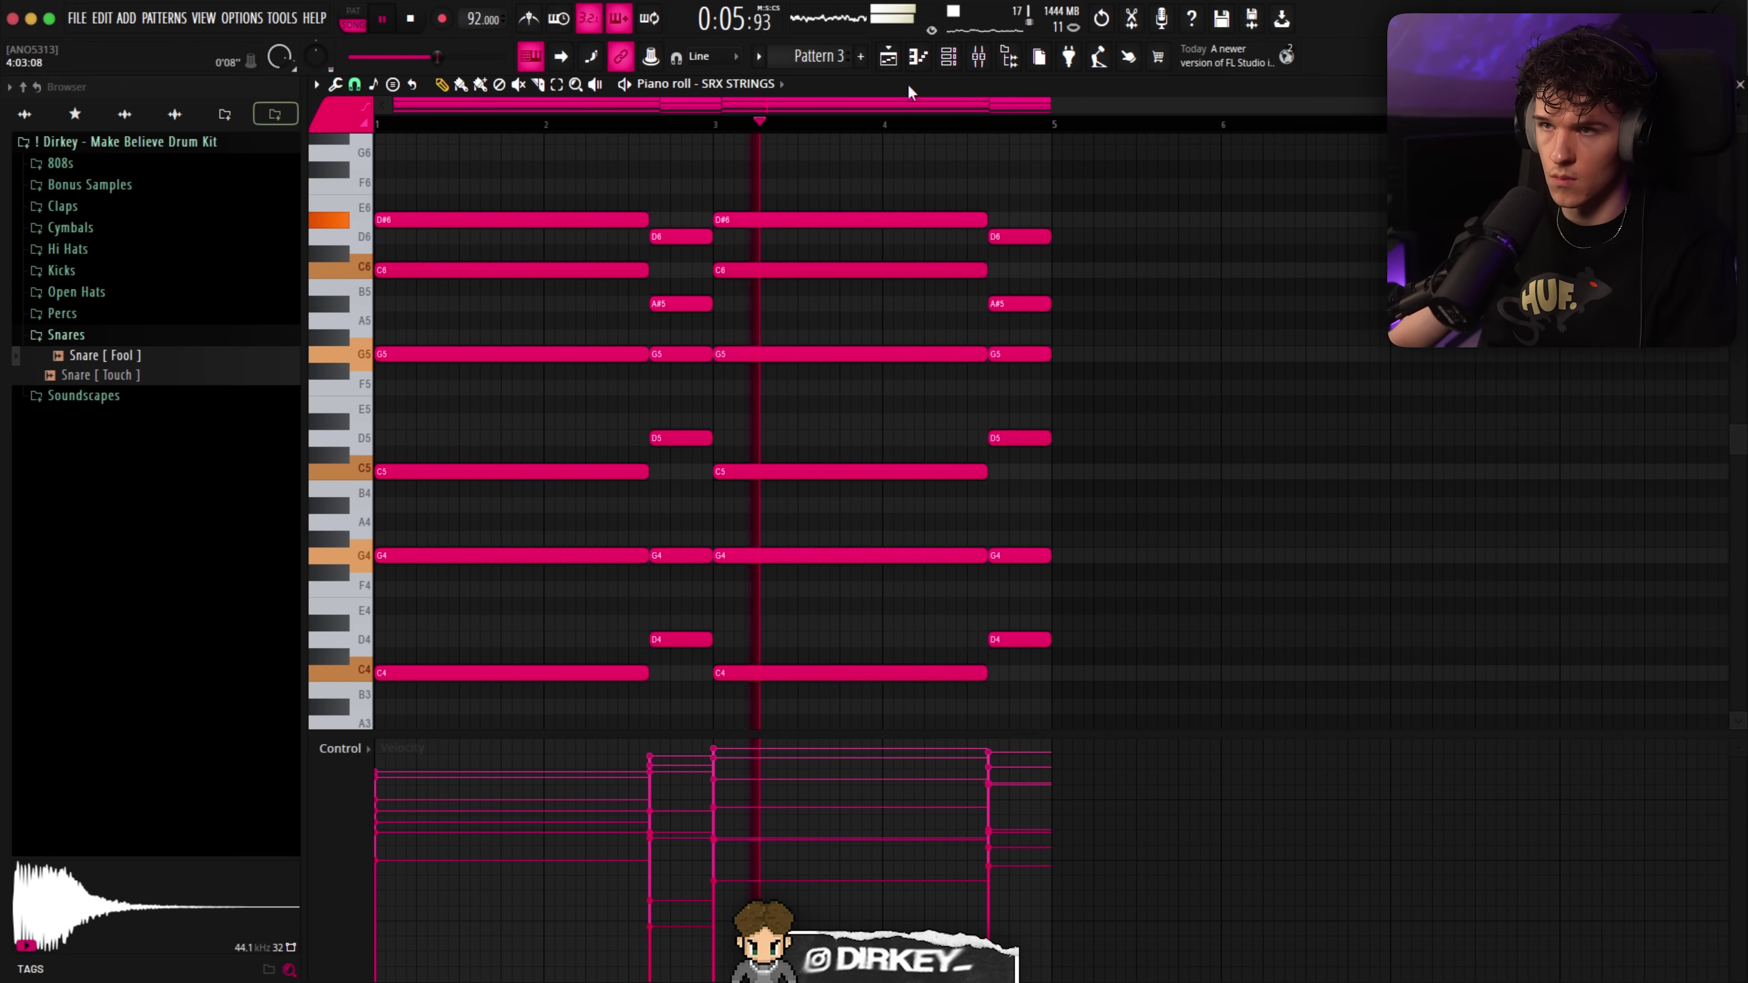
Switch off the chorus and reverb in SRX STRINGS and lower the Magma Springs mix on its mixer track
key(F6)
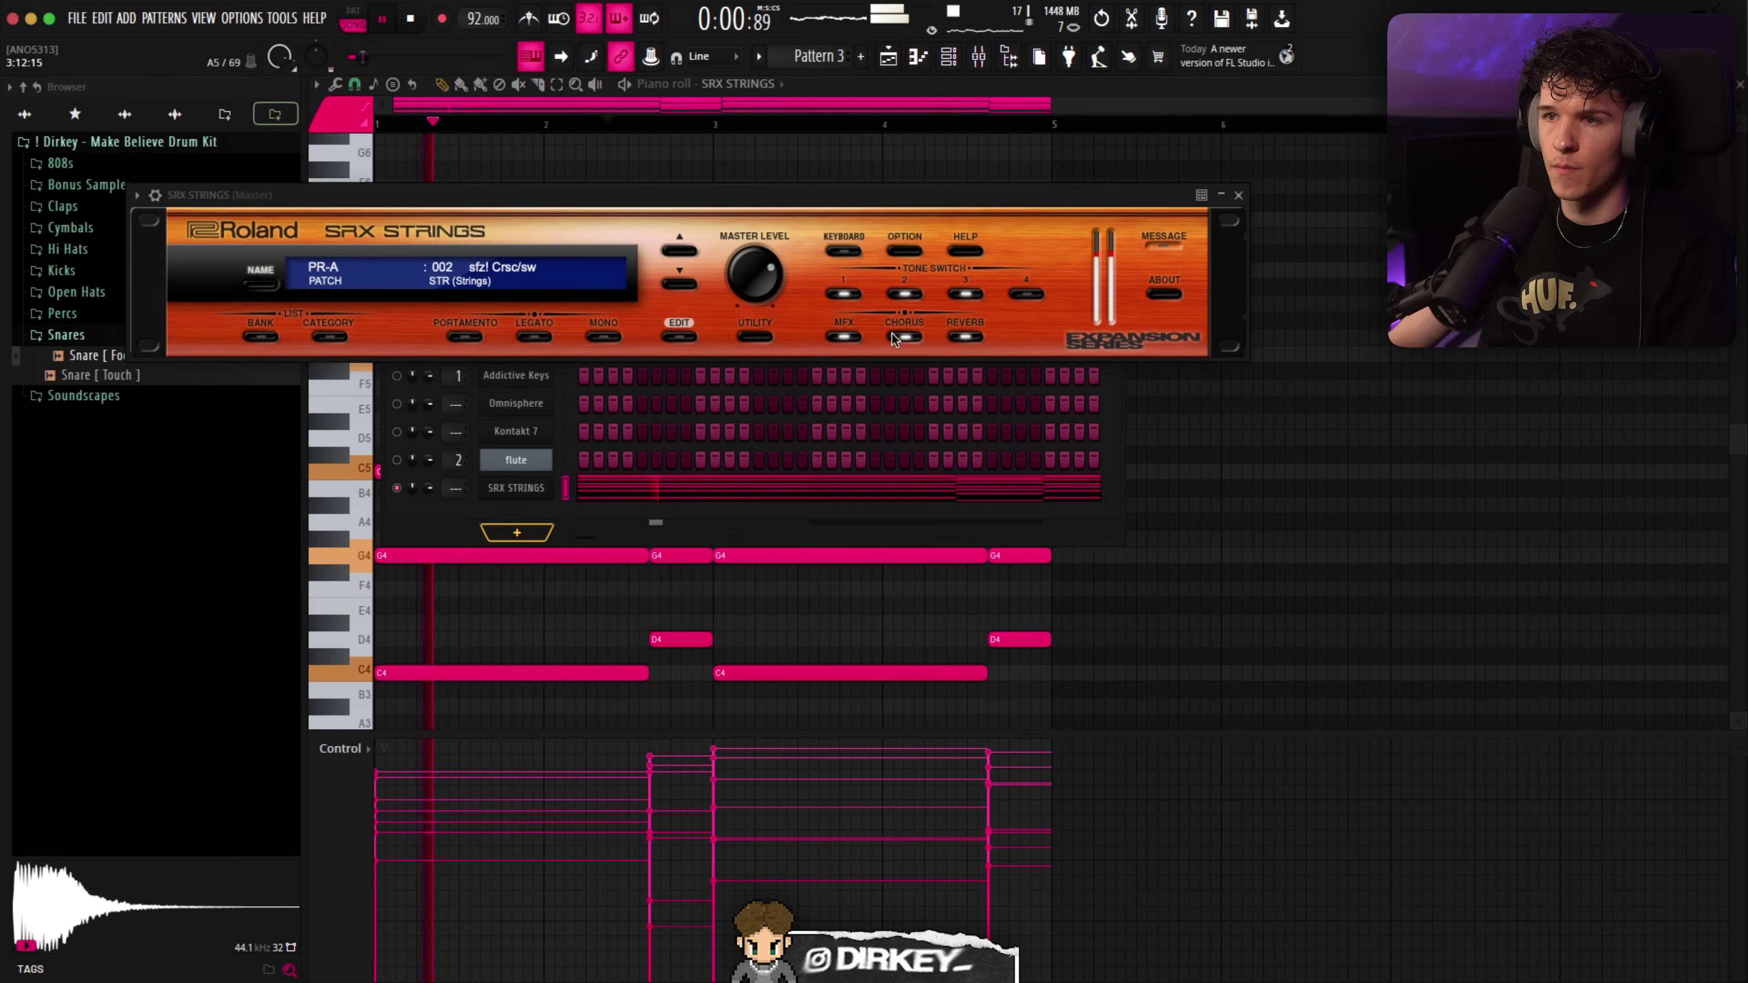
click(893, 335)
click(958, 337)
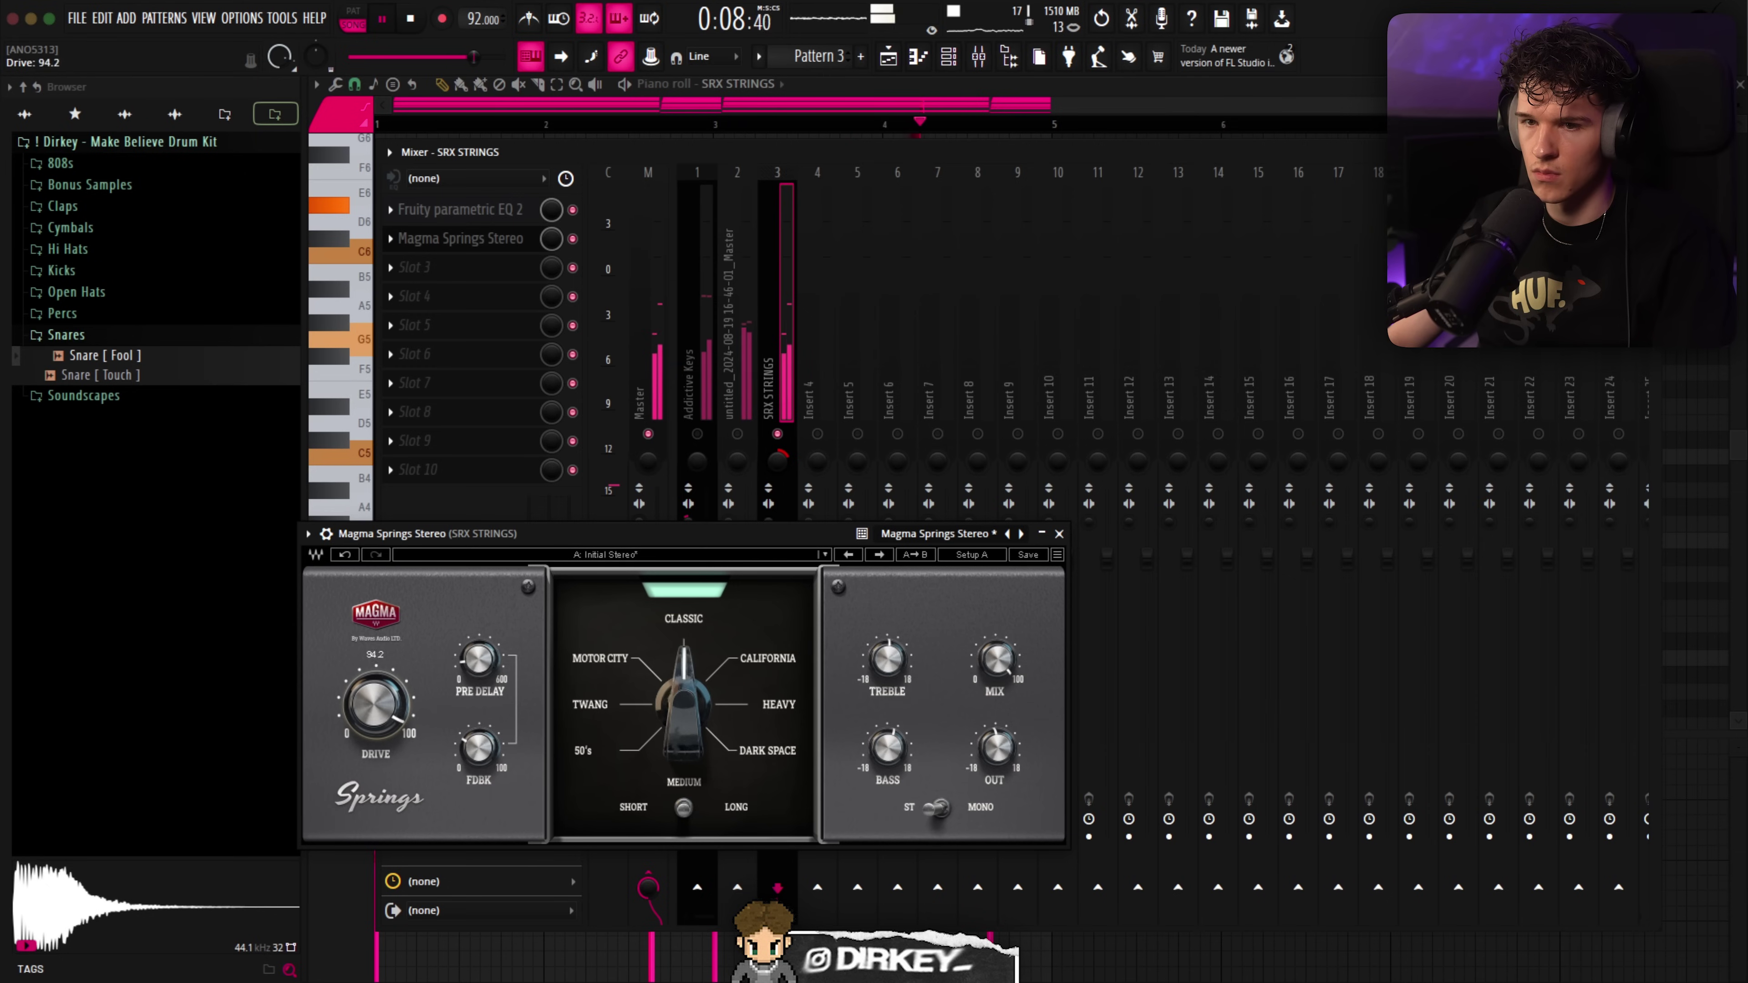
drag(998, 661, 997, 730)
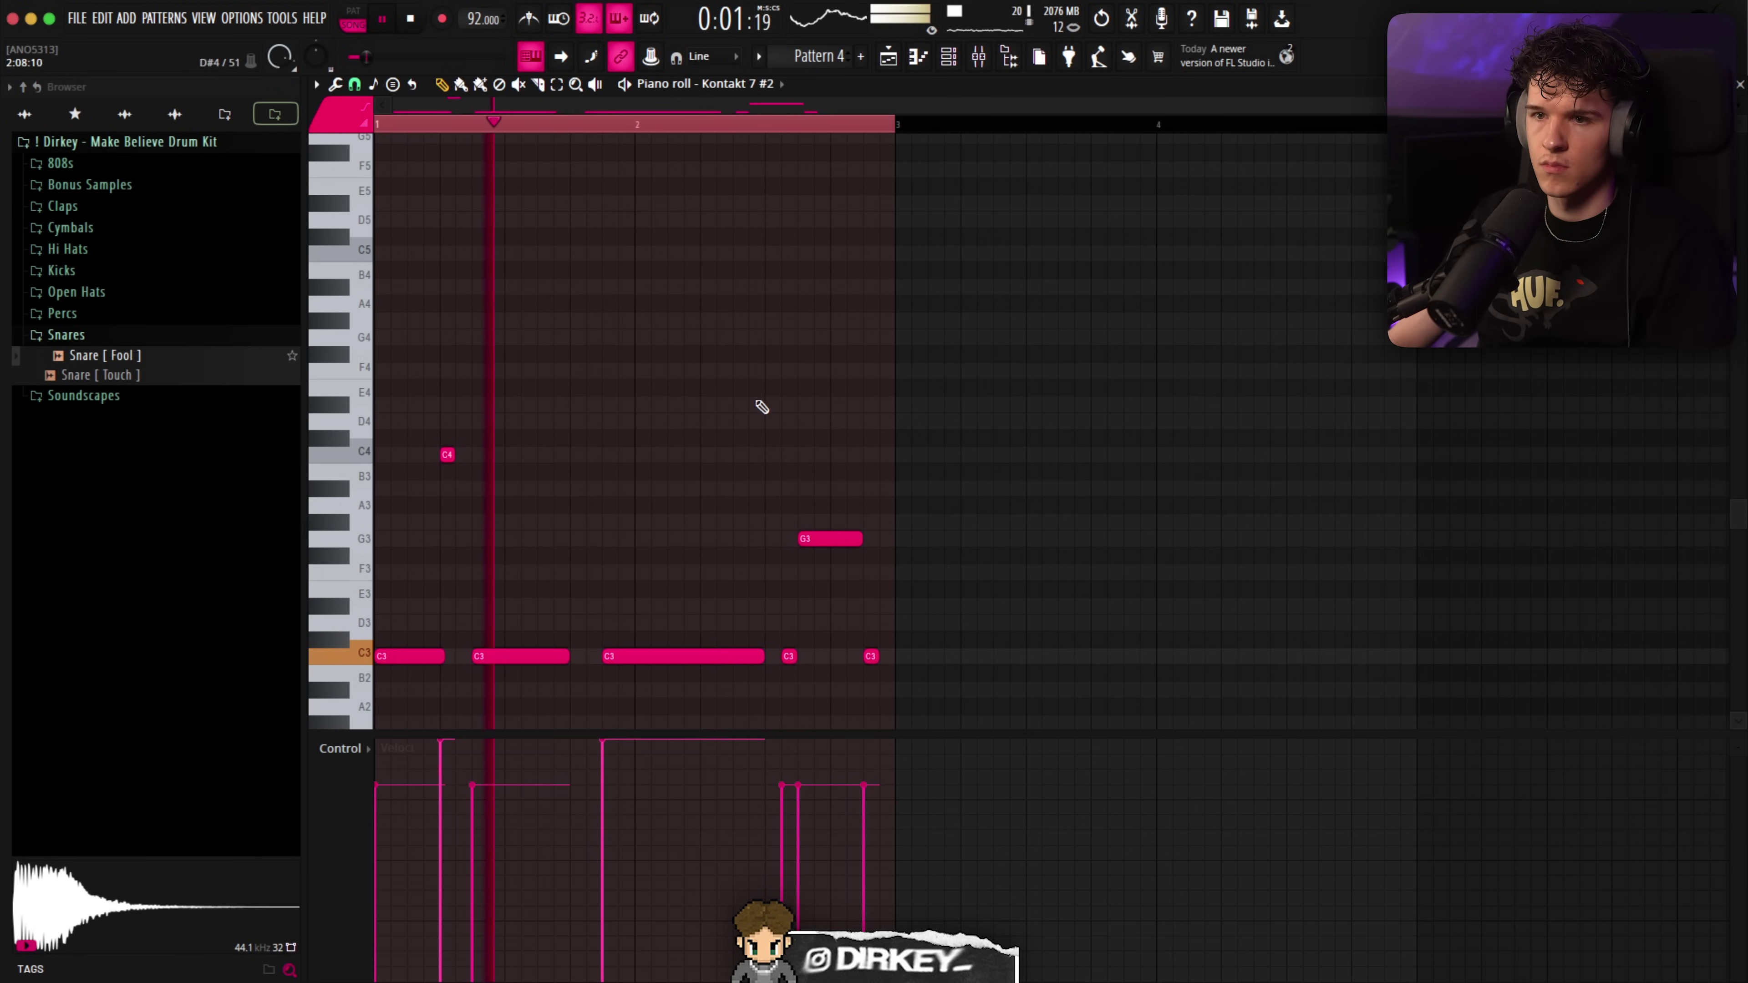
Lower the velocity of the long C3 bass note in bar 2 and adjust the G3 note's velocity
drag(636, 634, 645, 702)
click(601, 755)
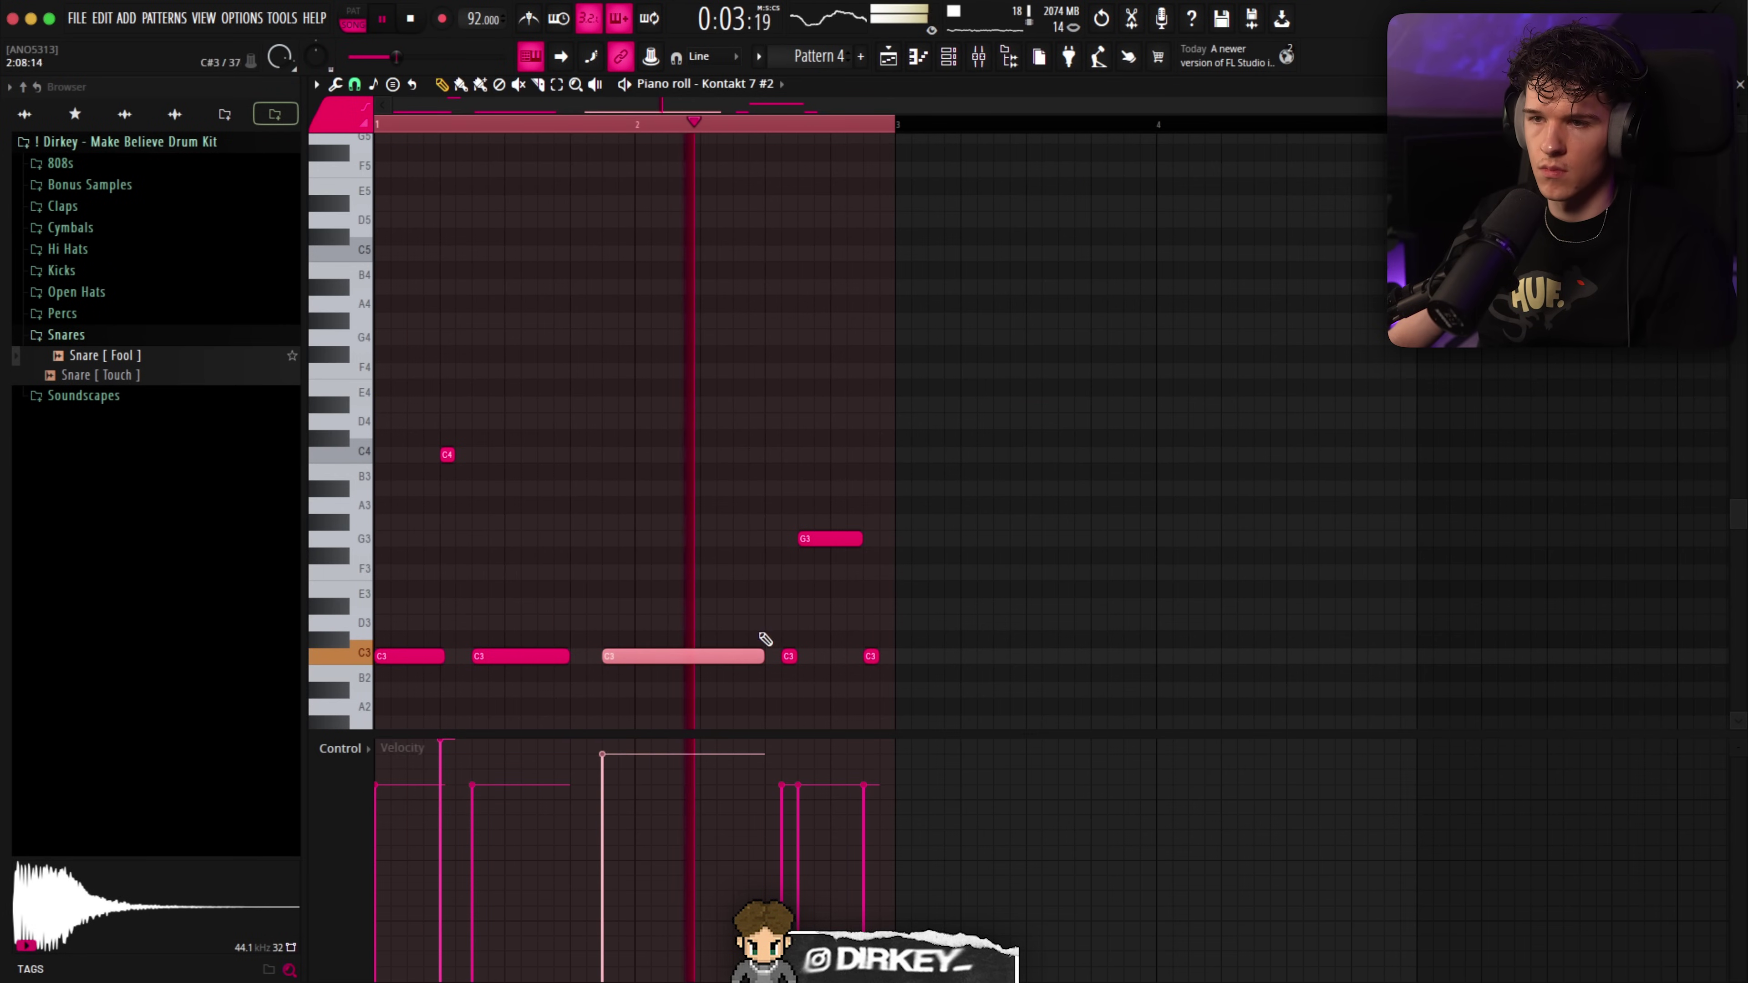
drag(815, 513, 882, 678)
click(798, 802)
click(721, 125)
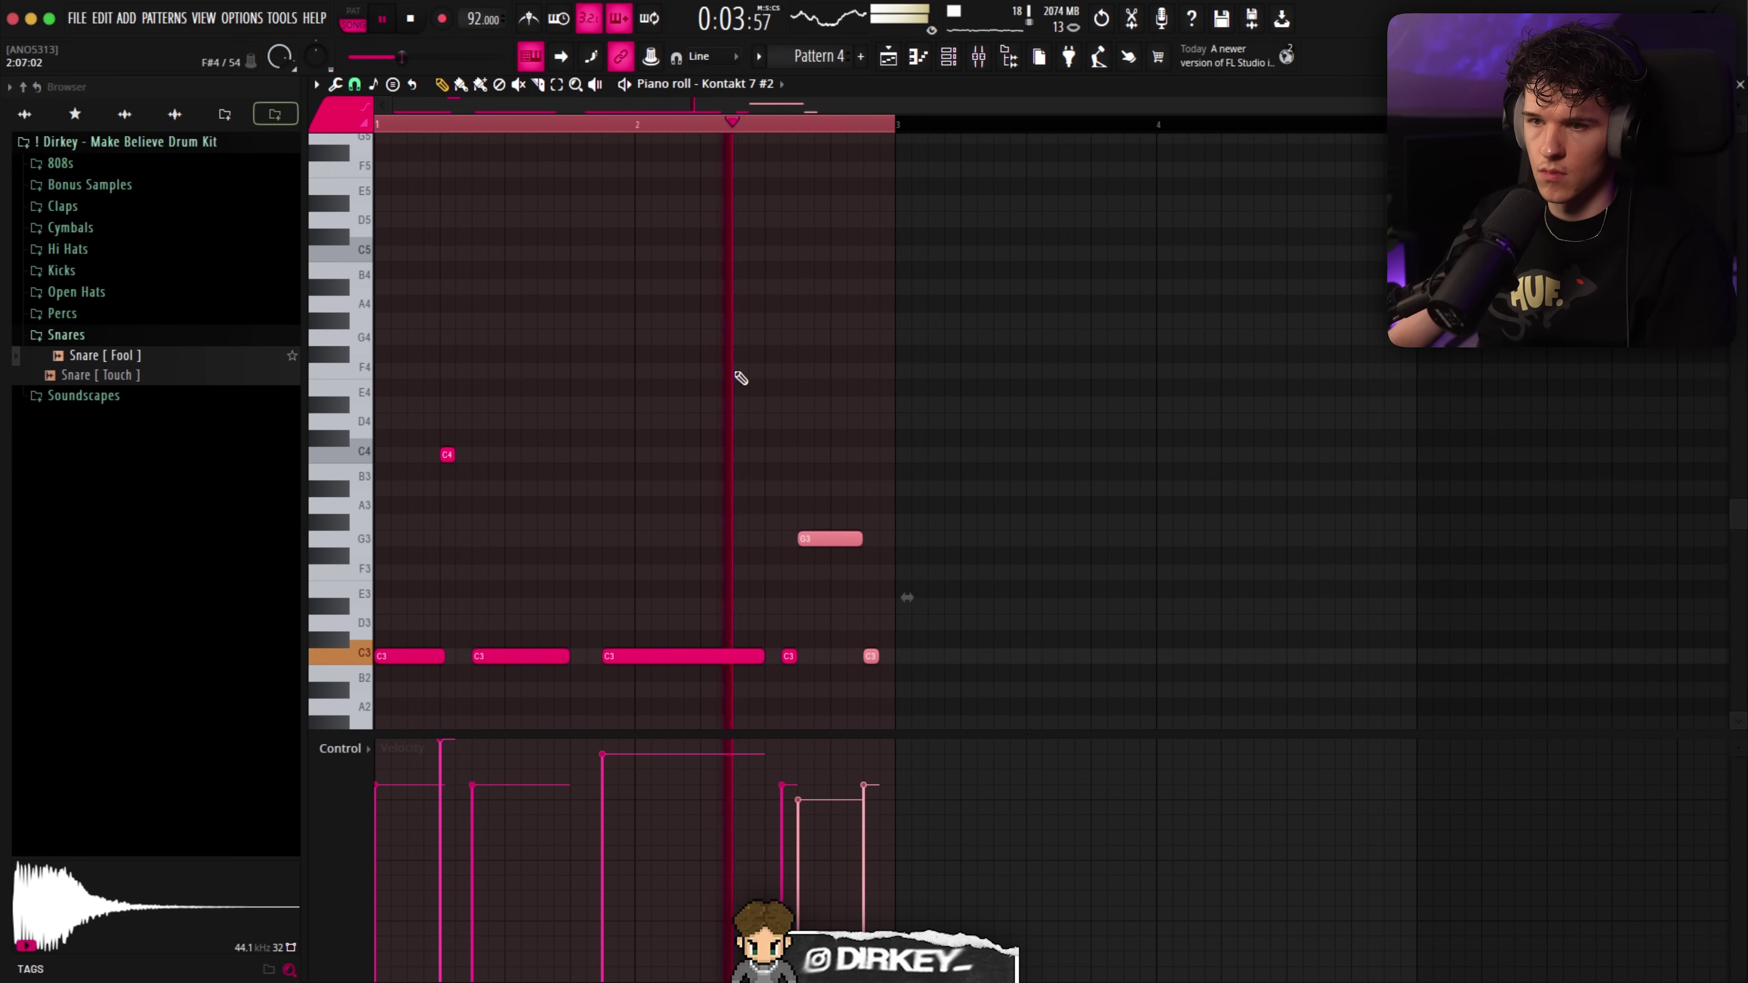
Lower the velocity of the short C3 before G3, and raise G3 and the final C3 to 100%
drag(767, 619, 806, 682)
drag(782, 796, 800, 730)
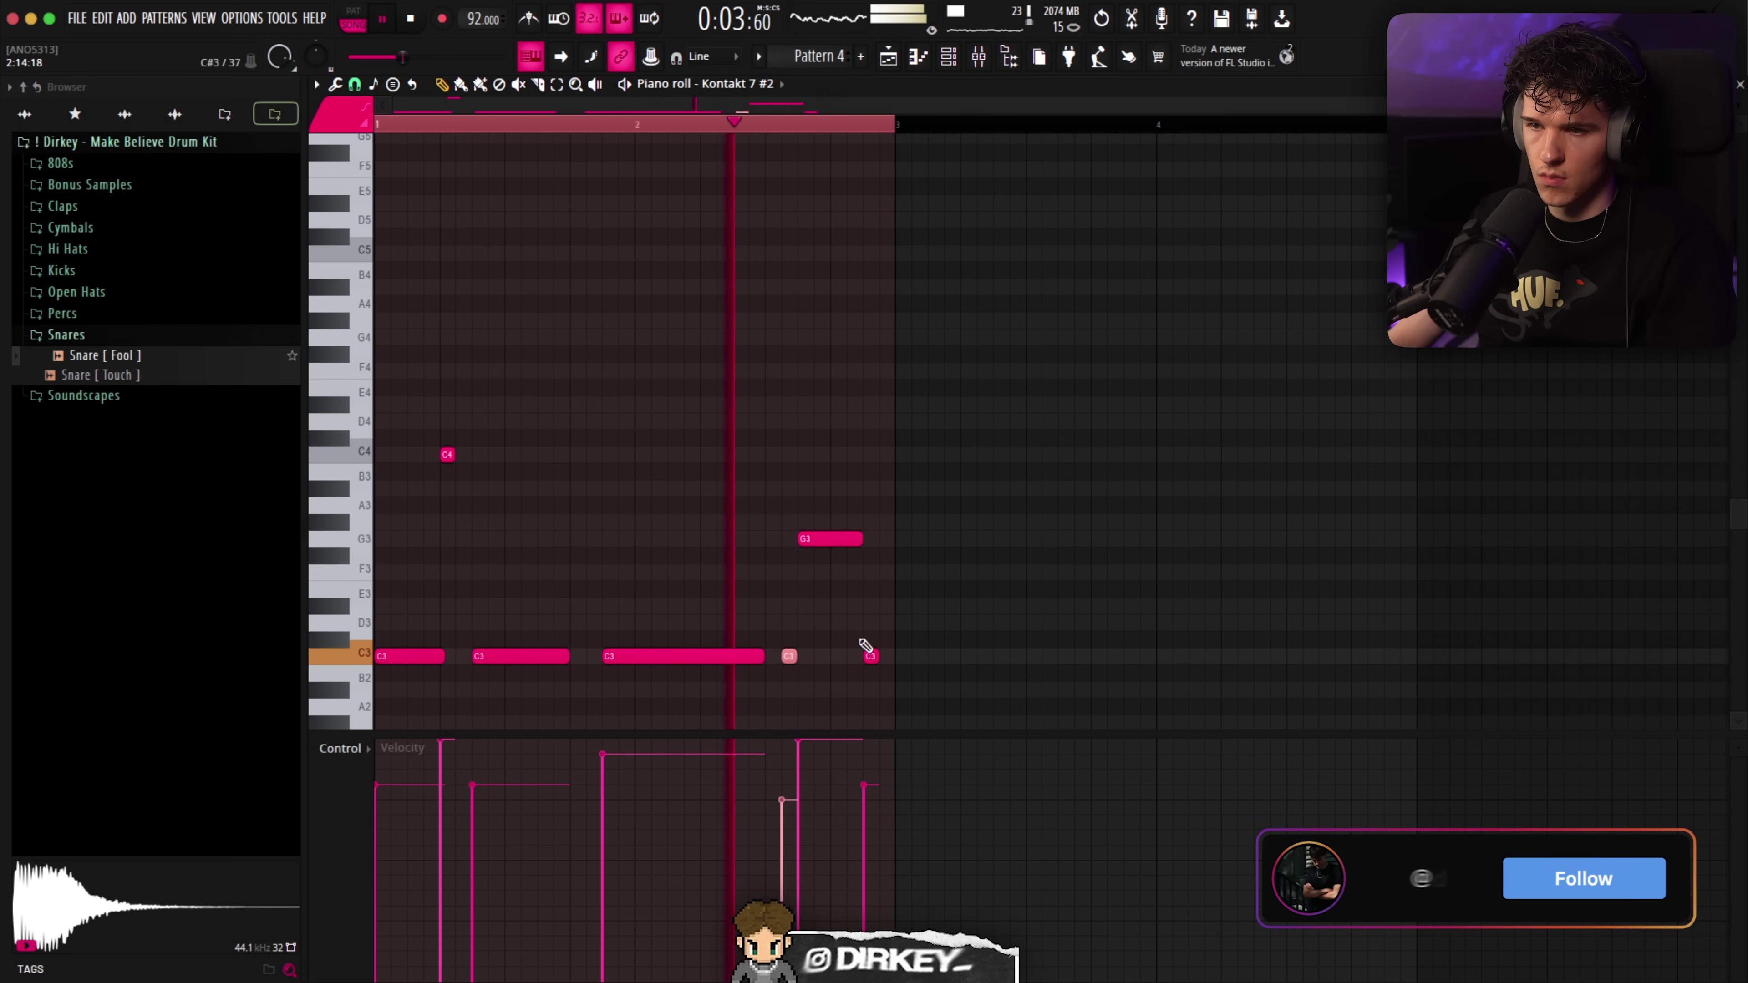
drag(858, 638, 885, 680)
drag(853, 788, 864, 738)
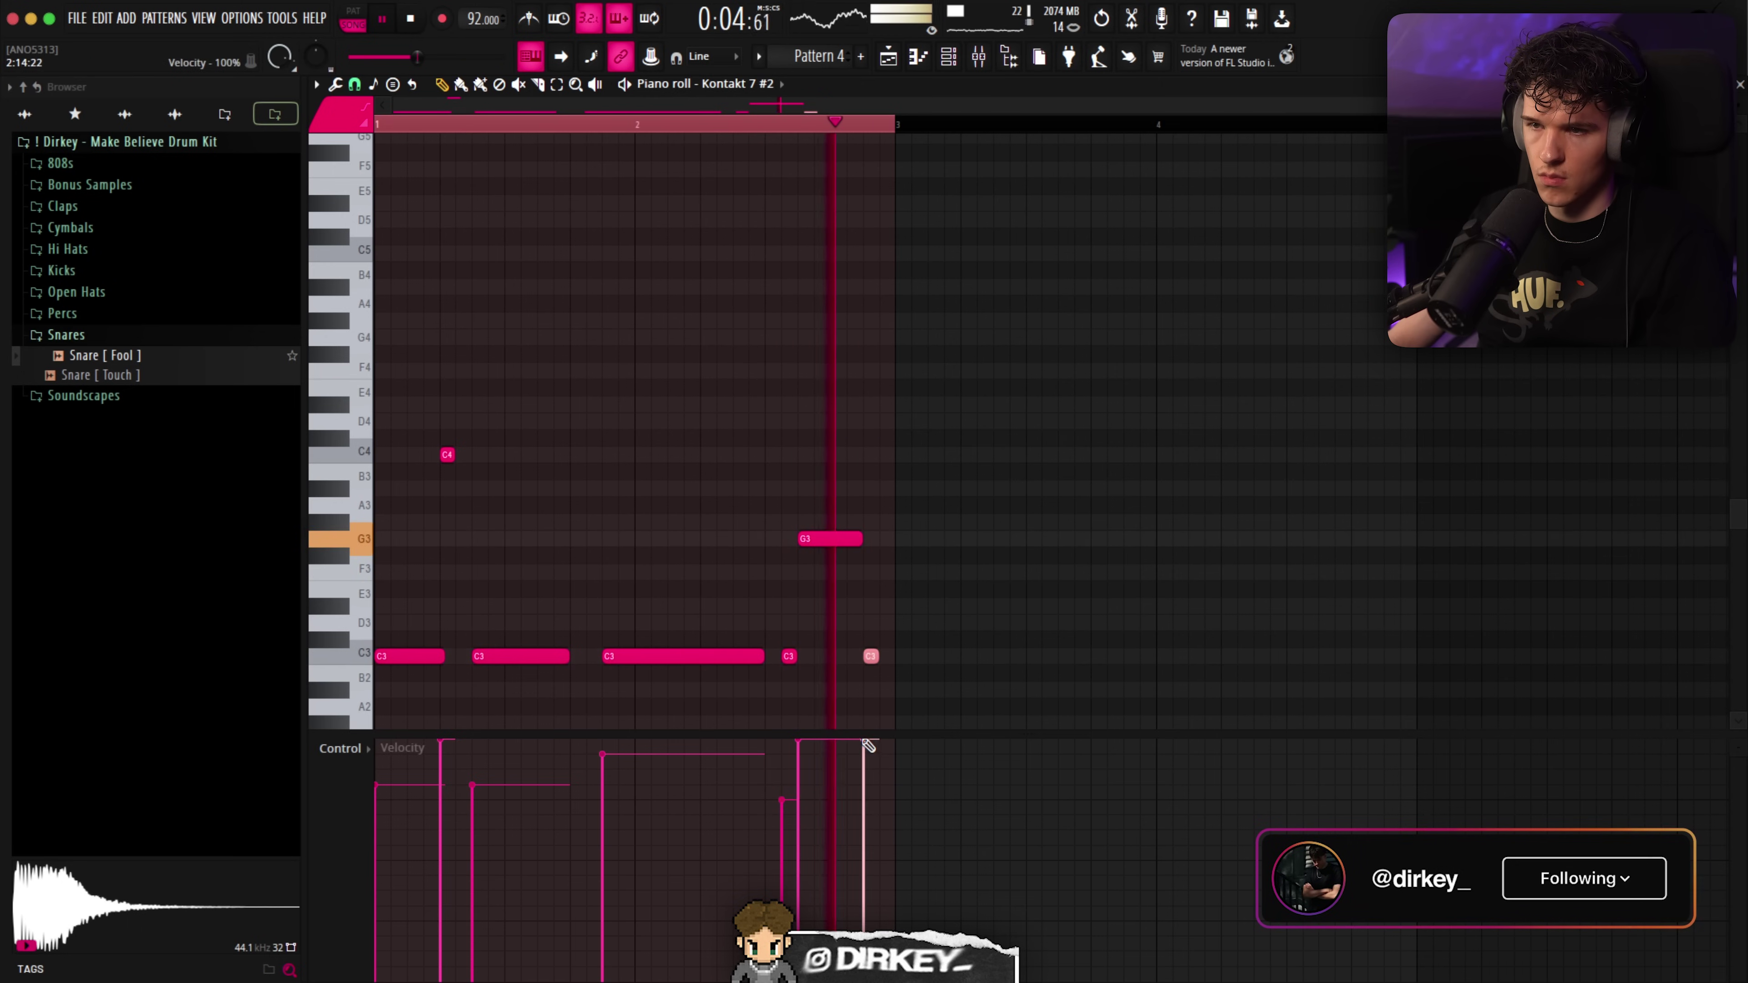
Duplicate the two-bar Kontakt 7 bass line into bars 3 and 4 and remove the stray note
key(super+d)
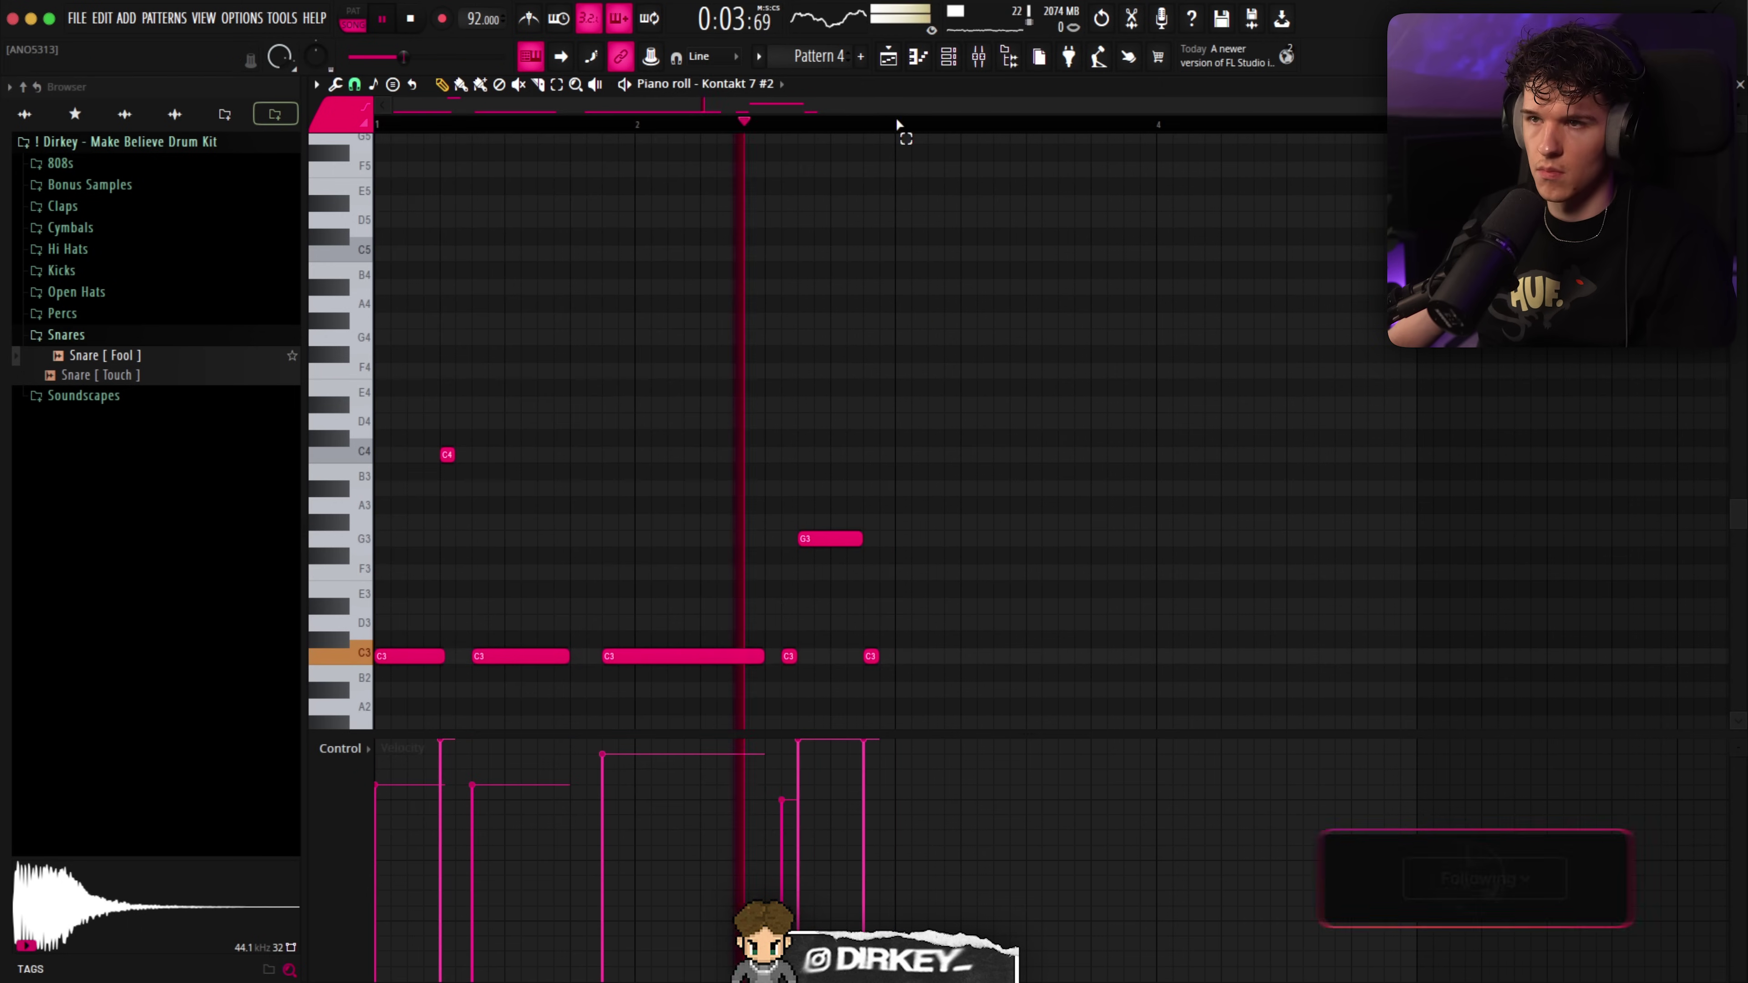
key(super+a)
key(super+b)
key(super+d)
click(949, 334)
right_click(948, 336)
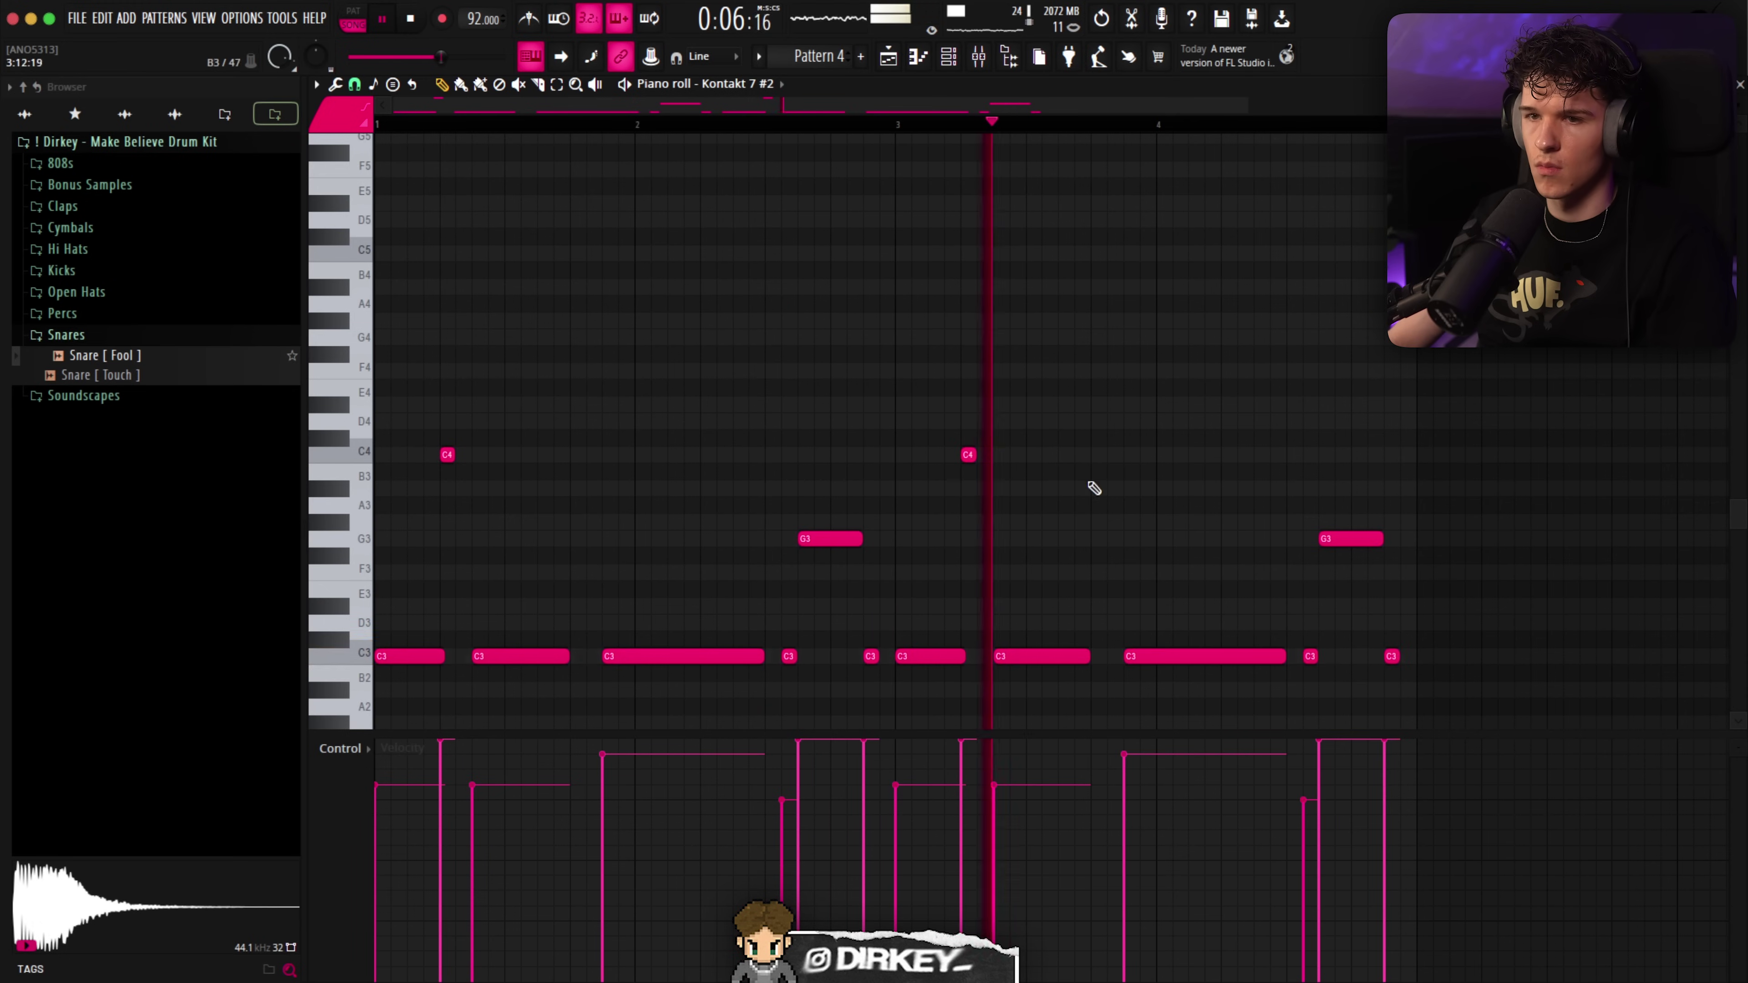
scroll(1232, 598, down, 3)
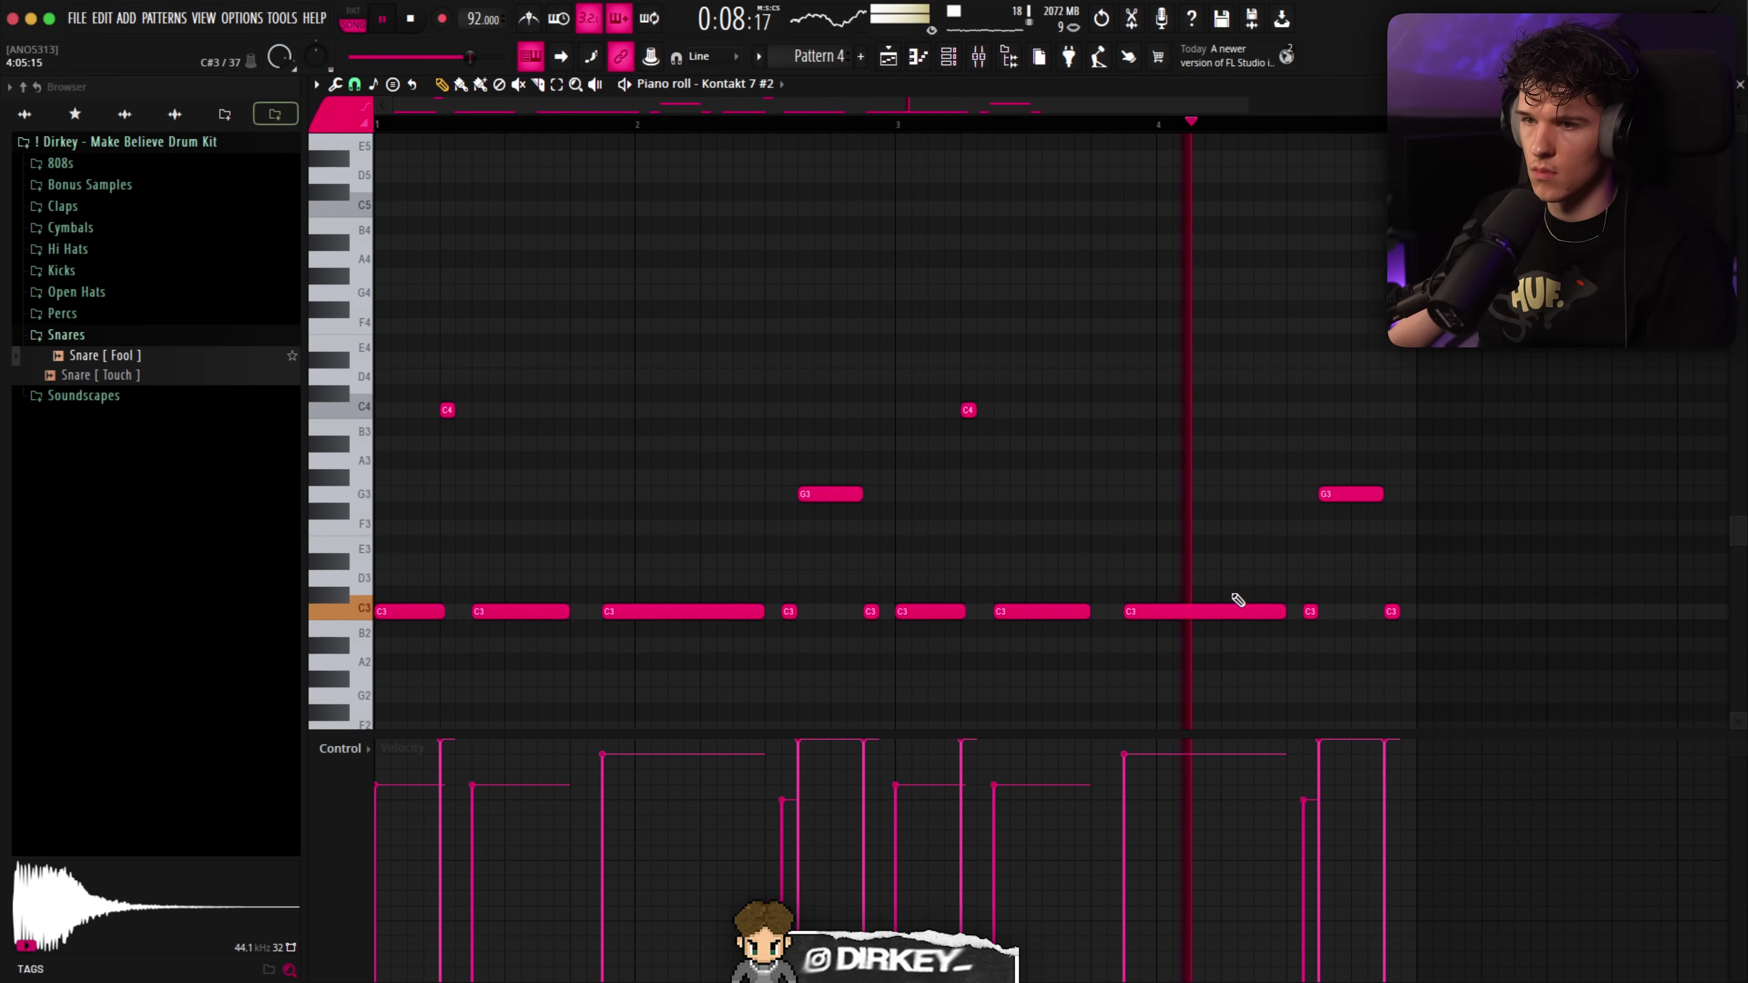
right_click(1388, 506)
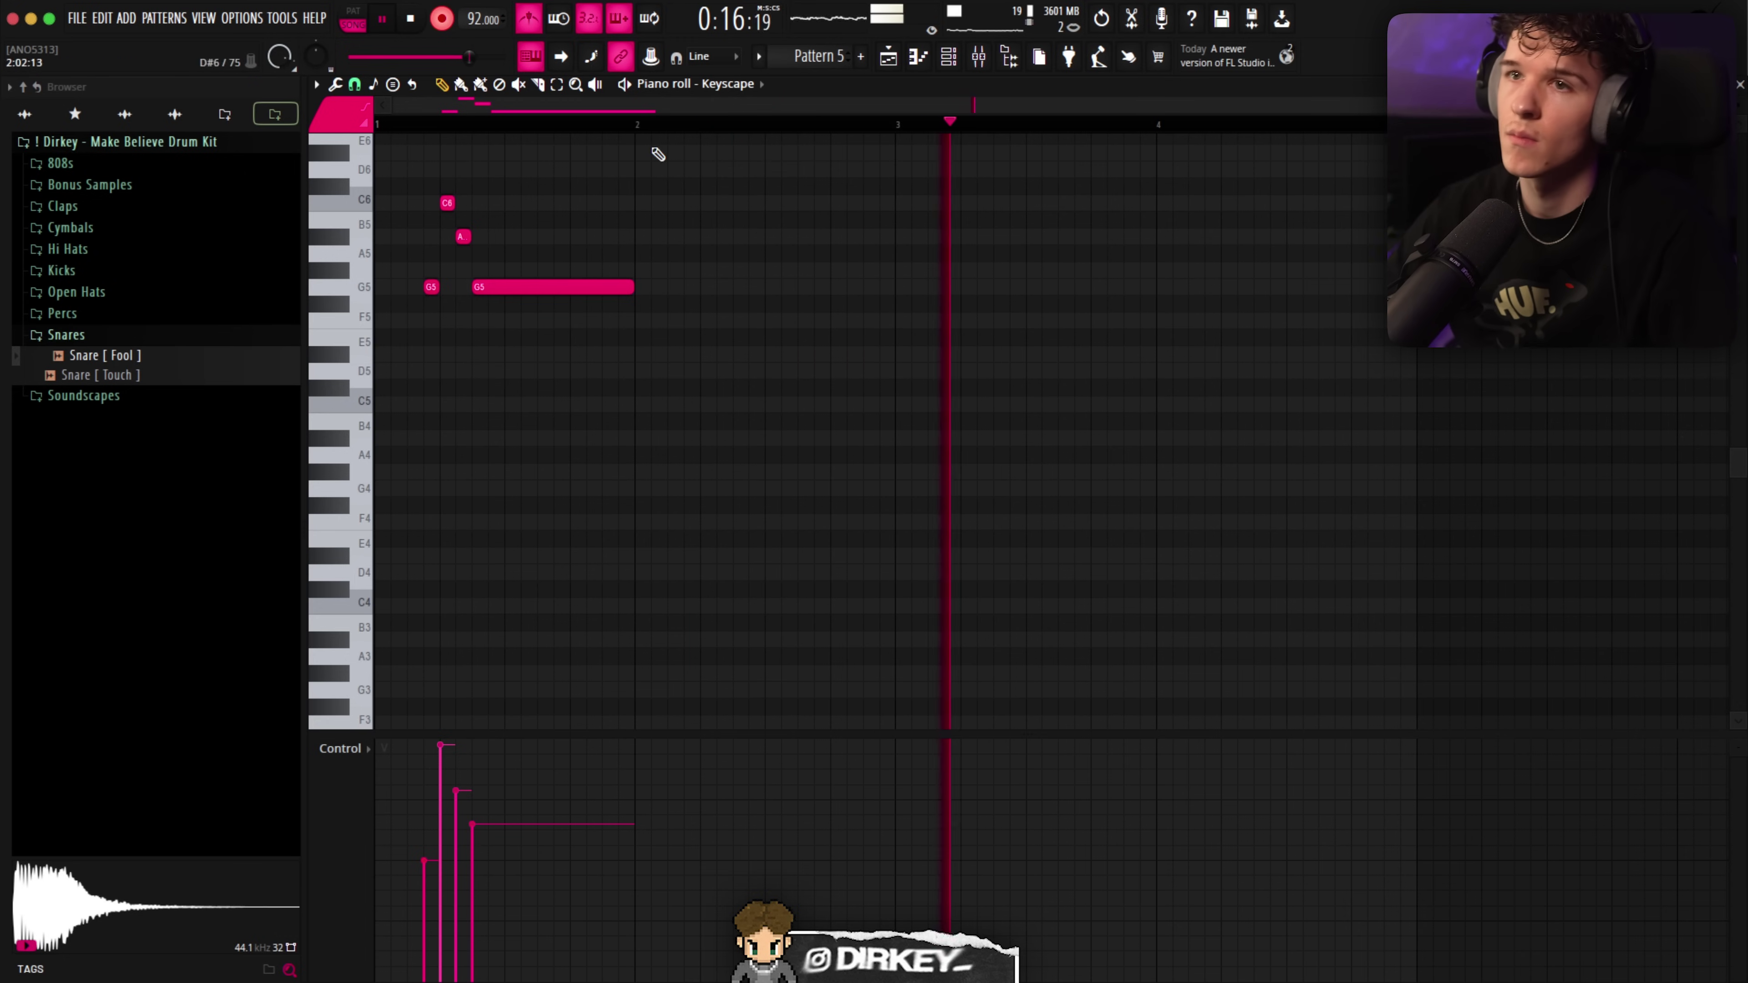
Turn off recording and place a short A5 note in bar 3 of the Keyscape melody
click(444, 19)
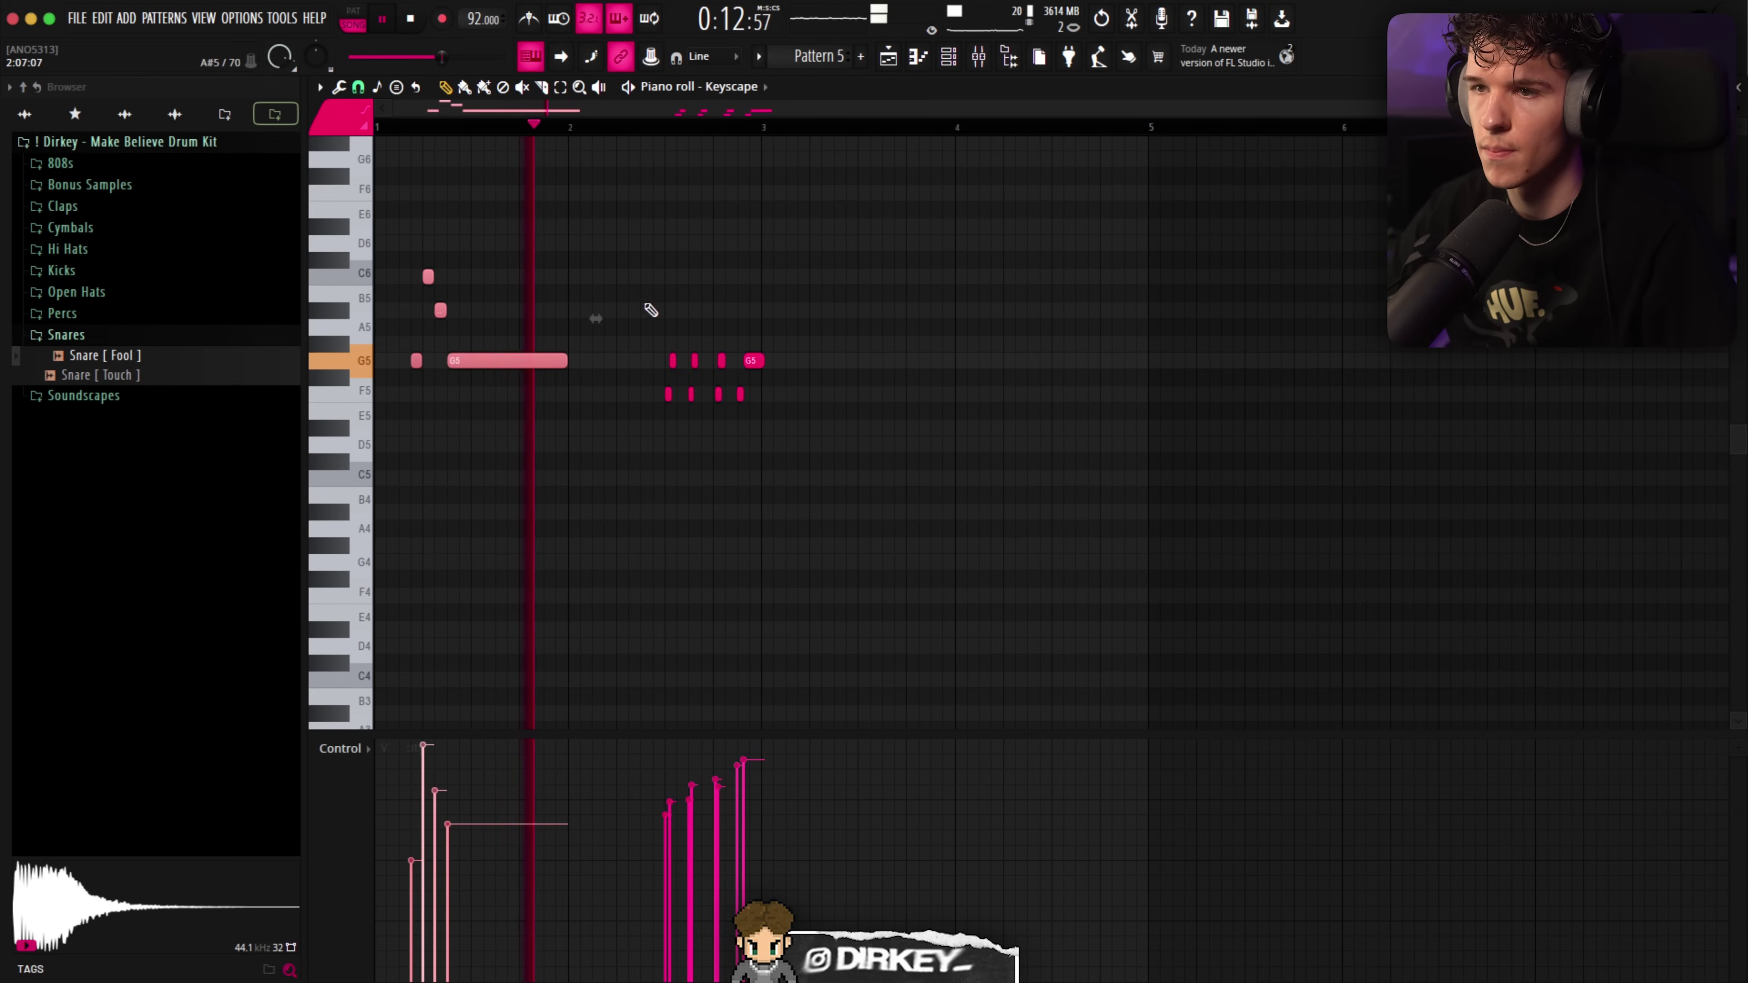
click(827, 324)
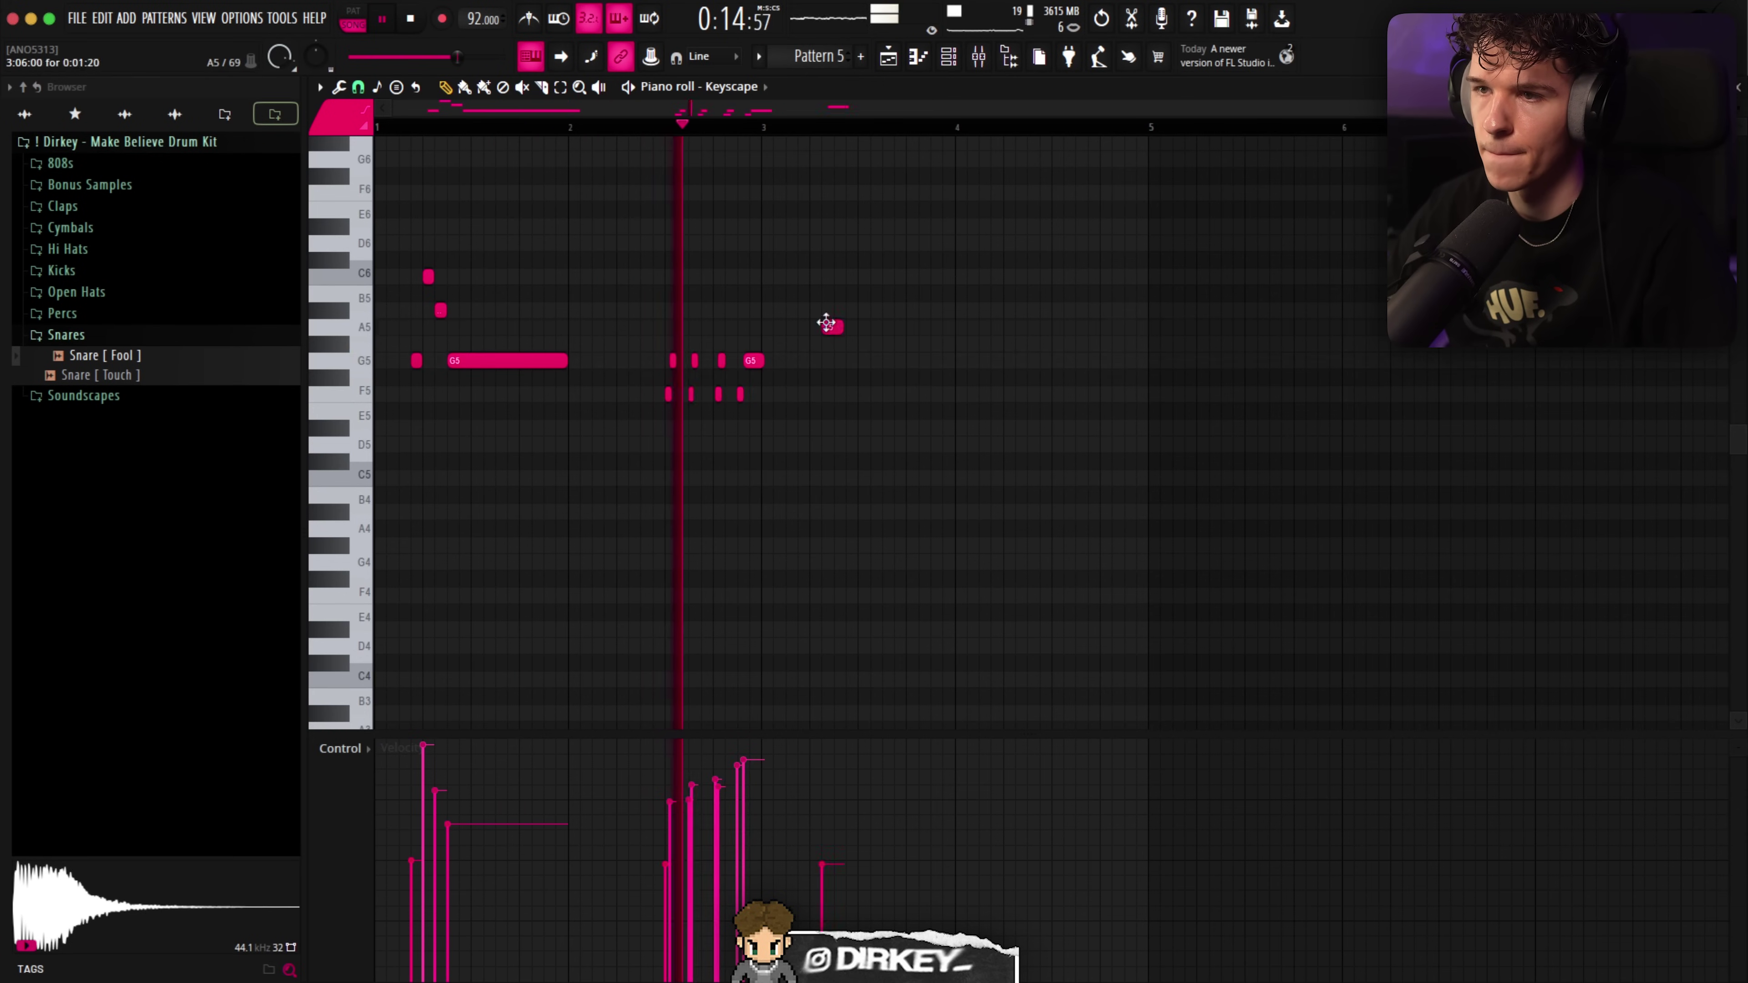
Duplicate the whole Keyscape melody directly after the original phrase and clear the note selection
key(ctrl+a)
key(ctrl+b)
key(ctrl+d)
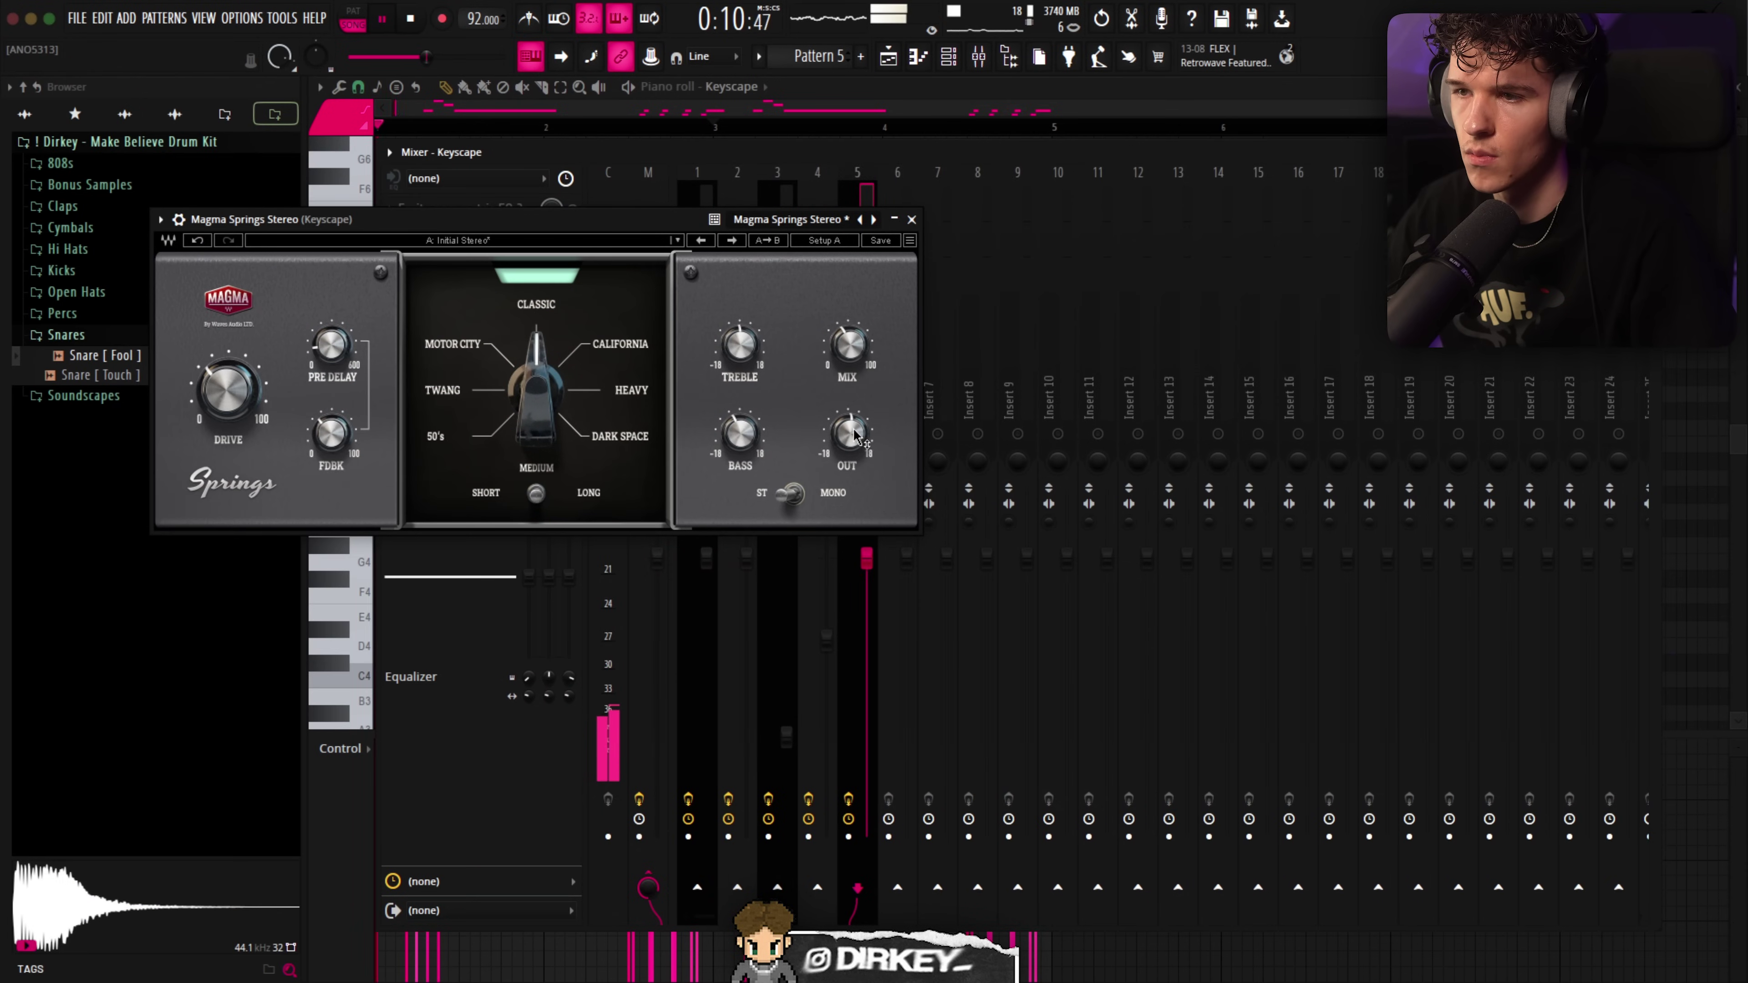
Add Fruity Chorus after the parametric EQ on the Keyscape mixer track and return to the playlist
click(912, 219)
click(426, 296)
click(645, 186)
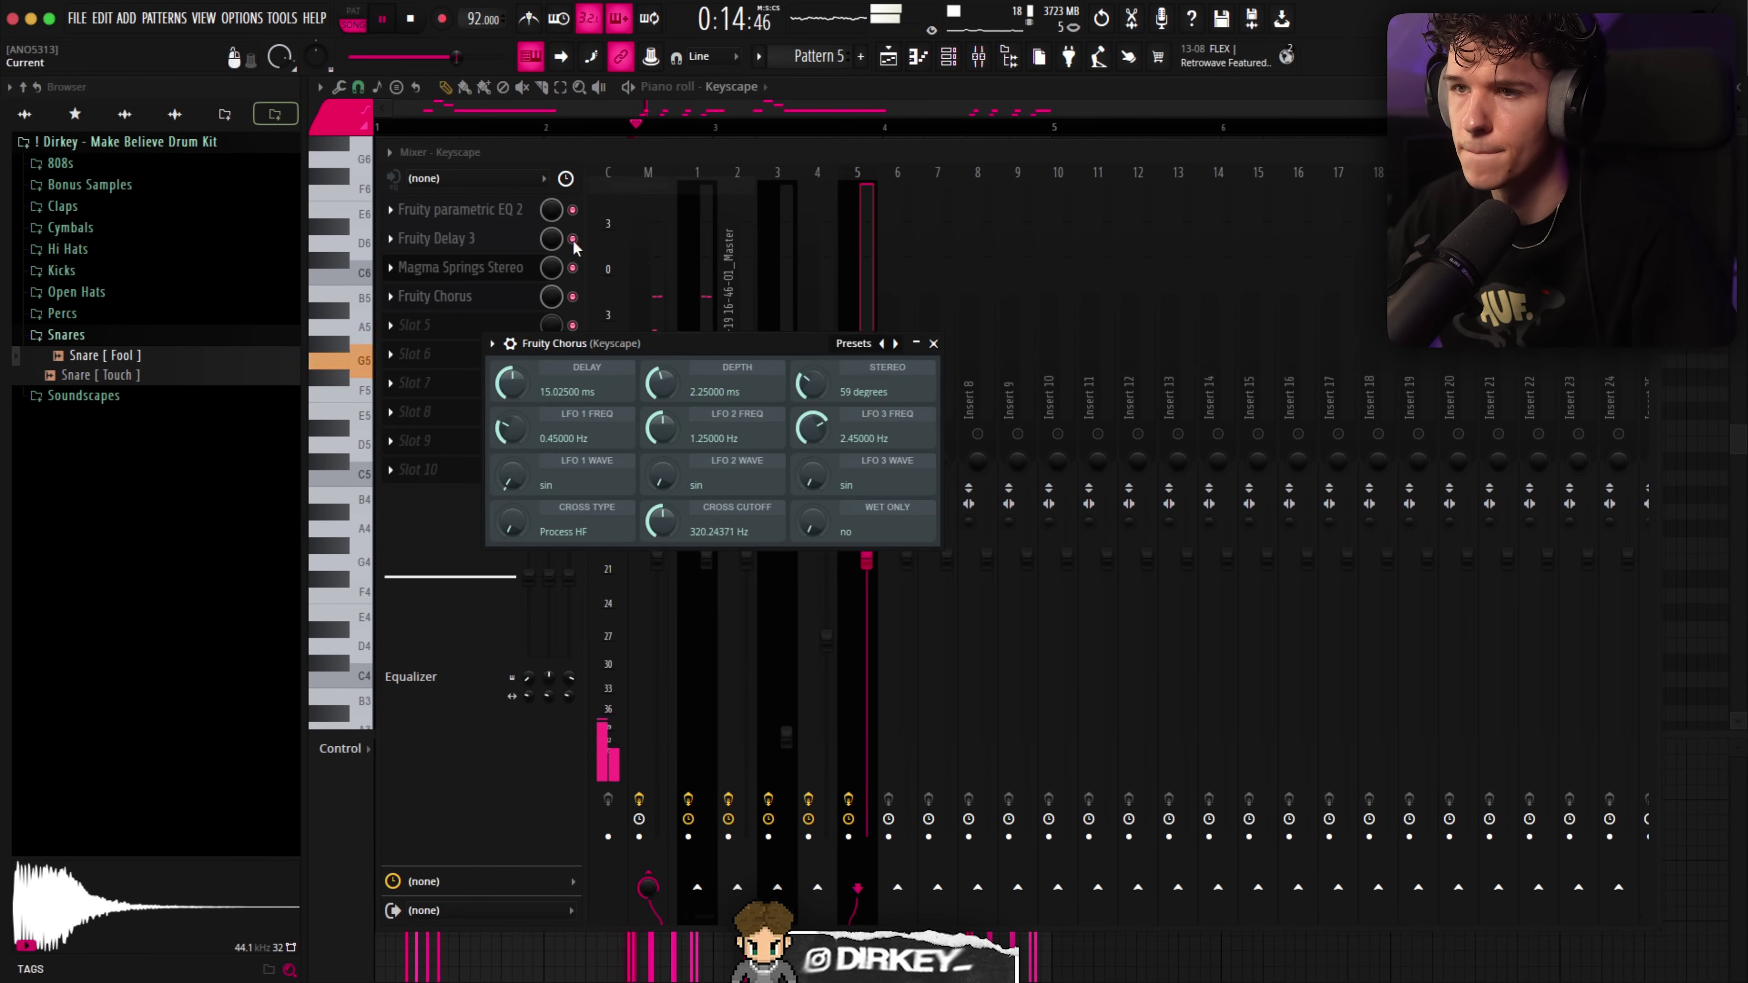
click(933, 344)
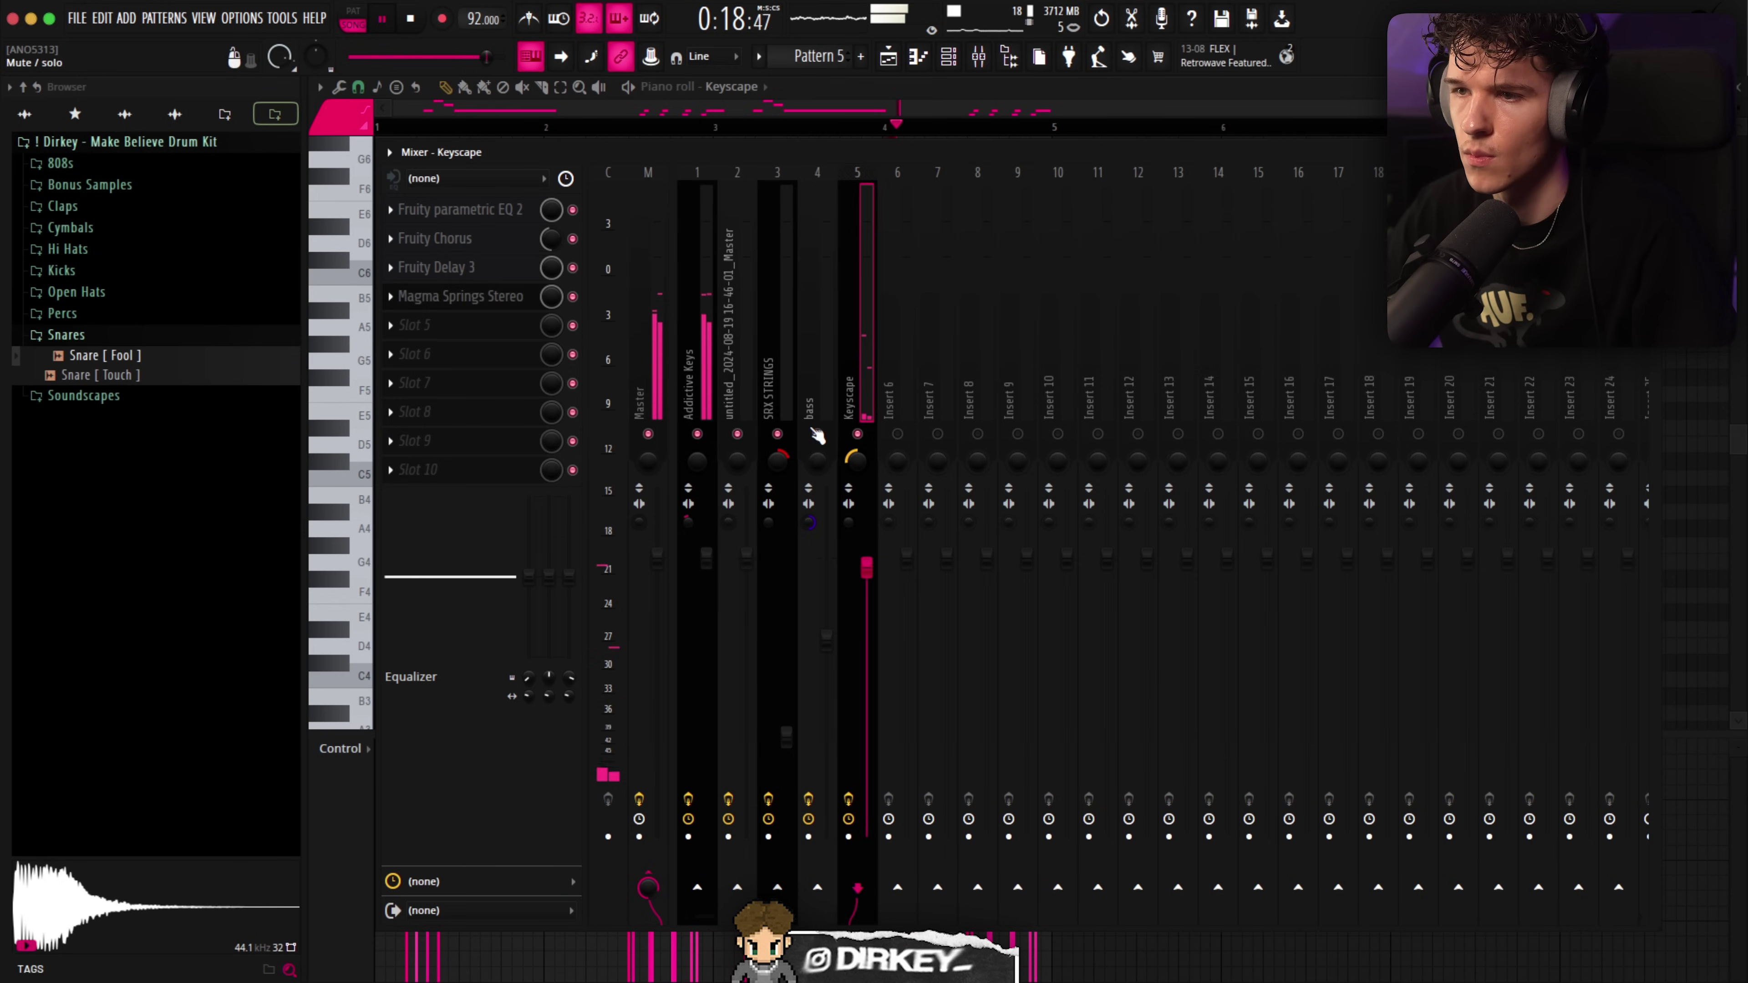
key(F5)
drag(753, 384, 948, 383)
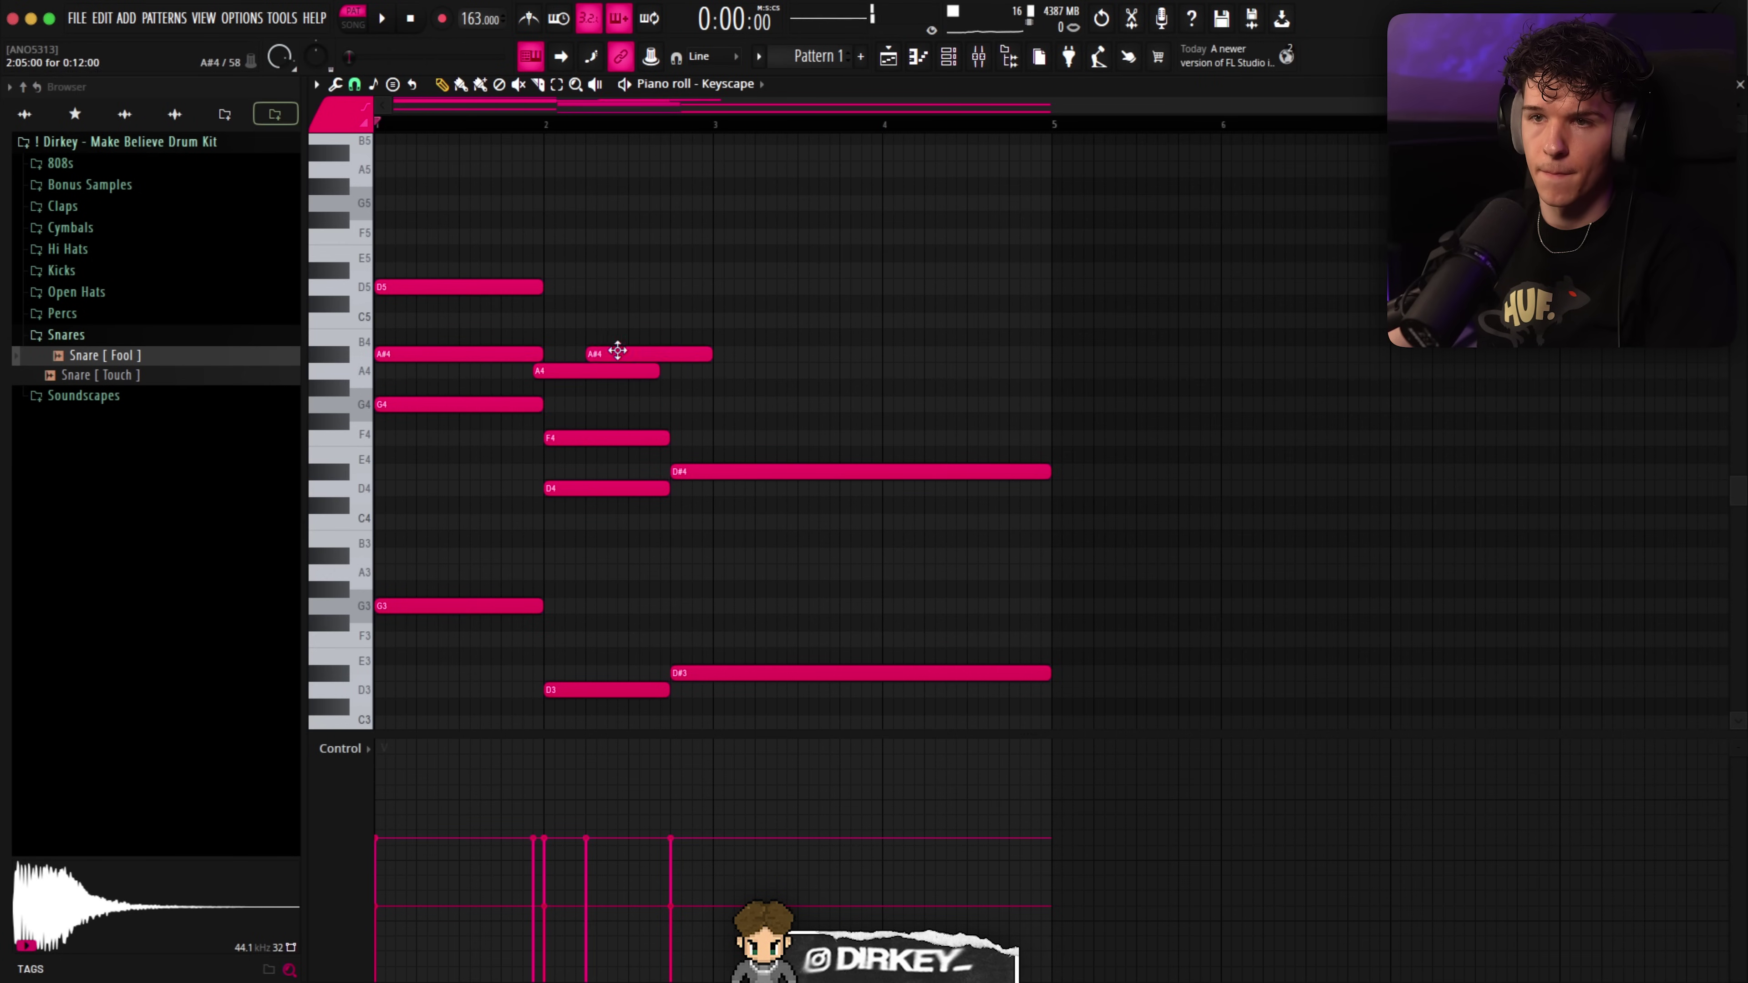
Align the A4 note with the bar 2 chord and add long G4 and A#4 notes to the following D# chord
drag(575, 365, 633, 372)
click(673, 404)
click(675, 352)
key(space)
key(space)
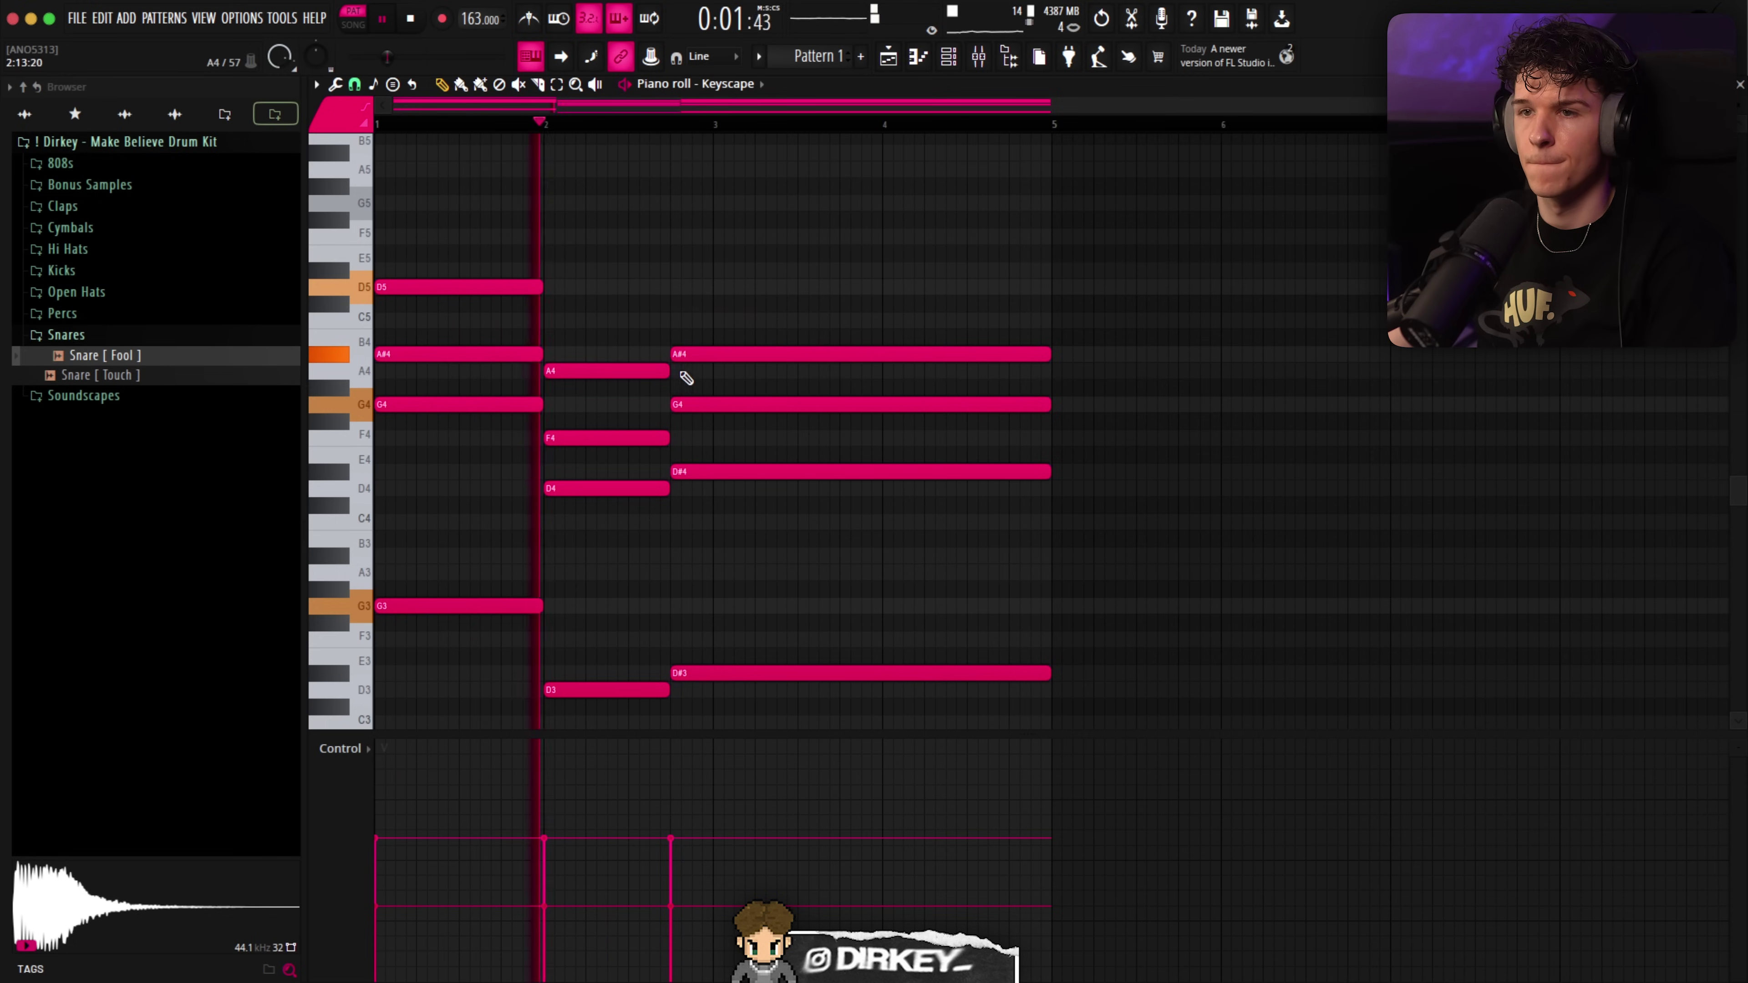
Add D4 to the bar 1 chord, C5 to the next two chords and a short D5 at the end of bar 4
ctrl+drag(510, 265, 492, 302)
key(ctrl+Down)
key(Up)
key(Up)
key(Up)
key(Up)
key(Up)
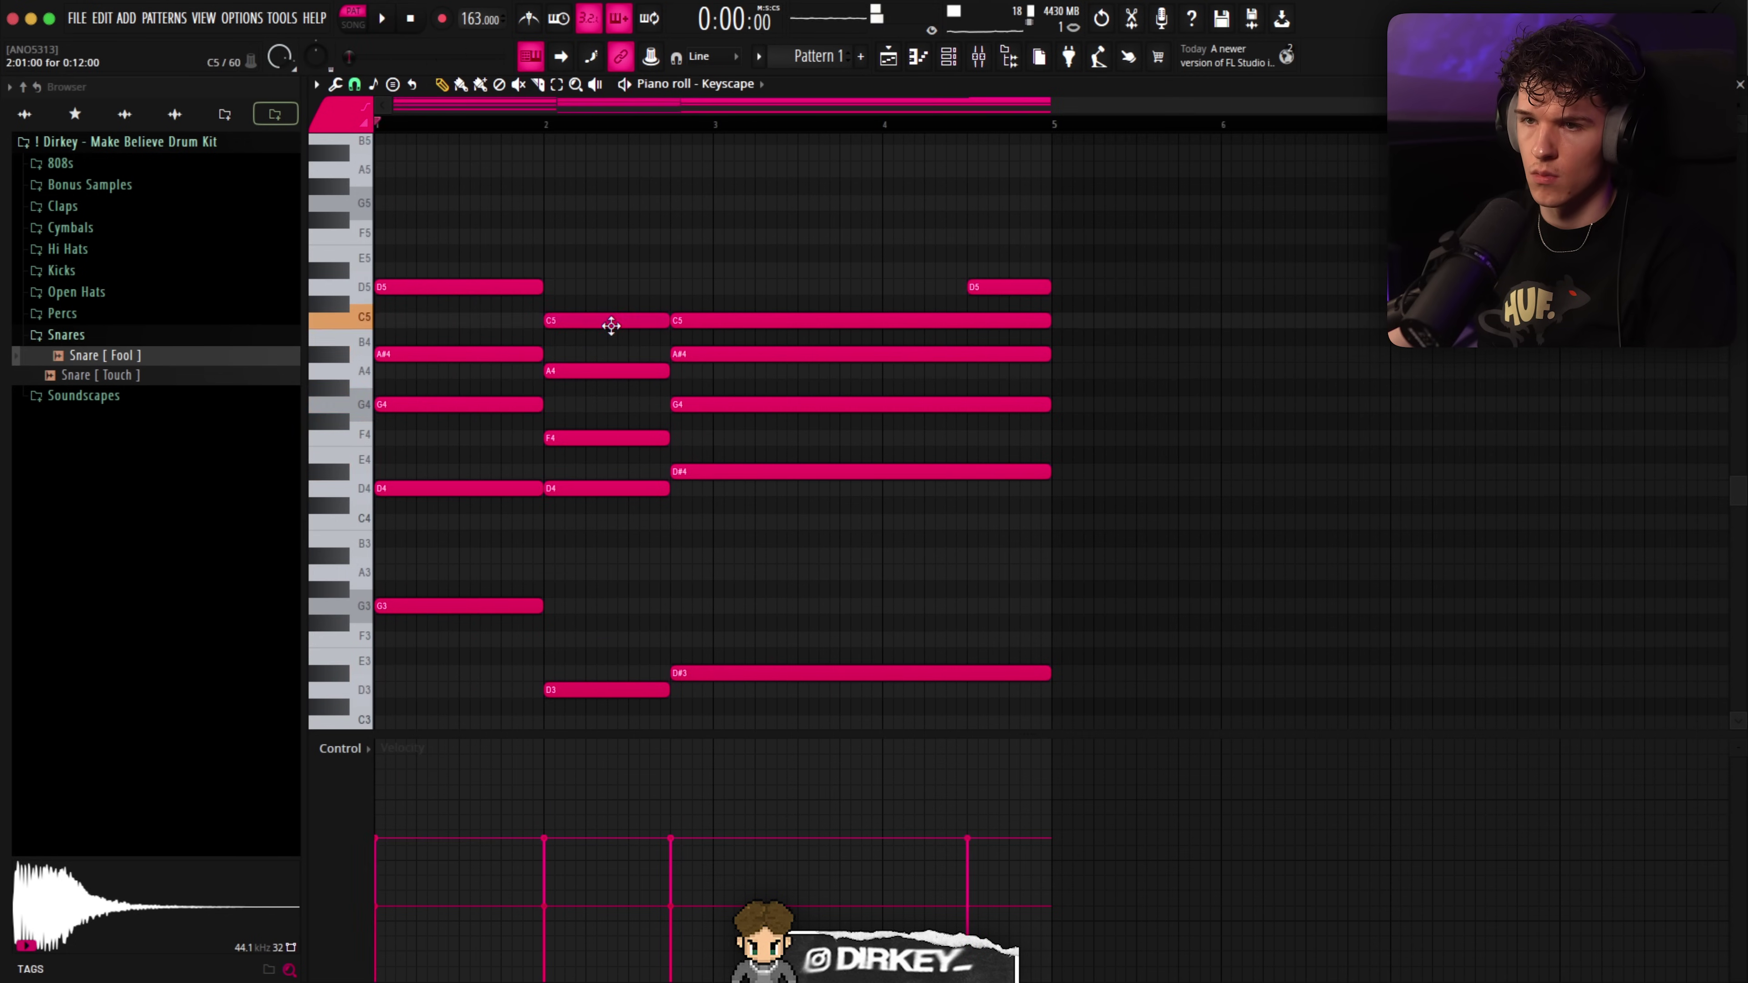
key(space)
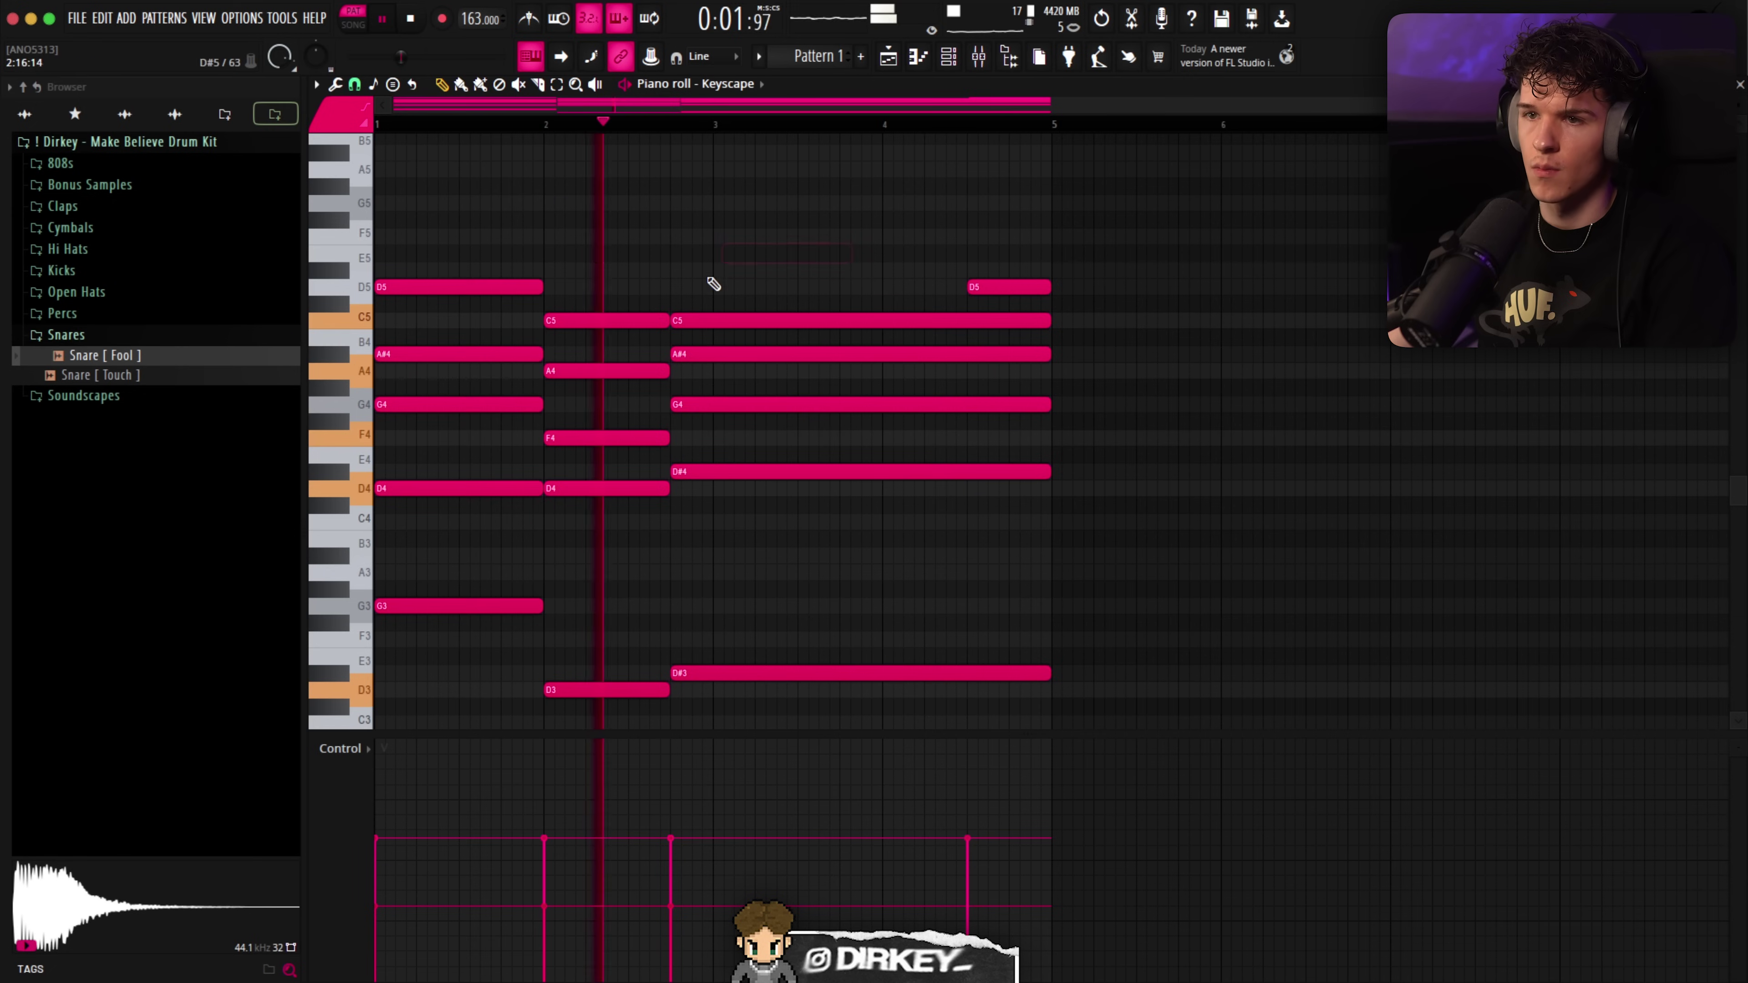
Try an F5 note and a C6 note above the bar 2 chord during playback
scroll(619, 195, down, 1)
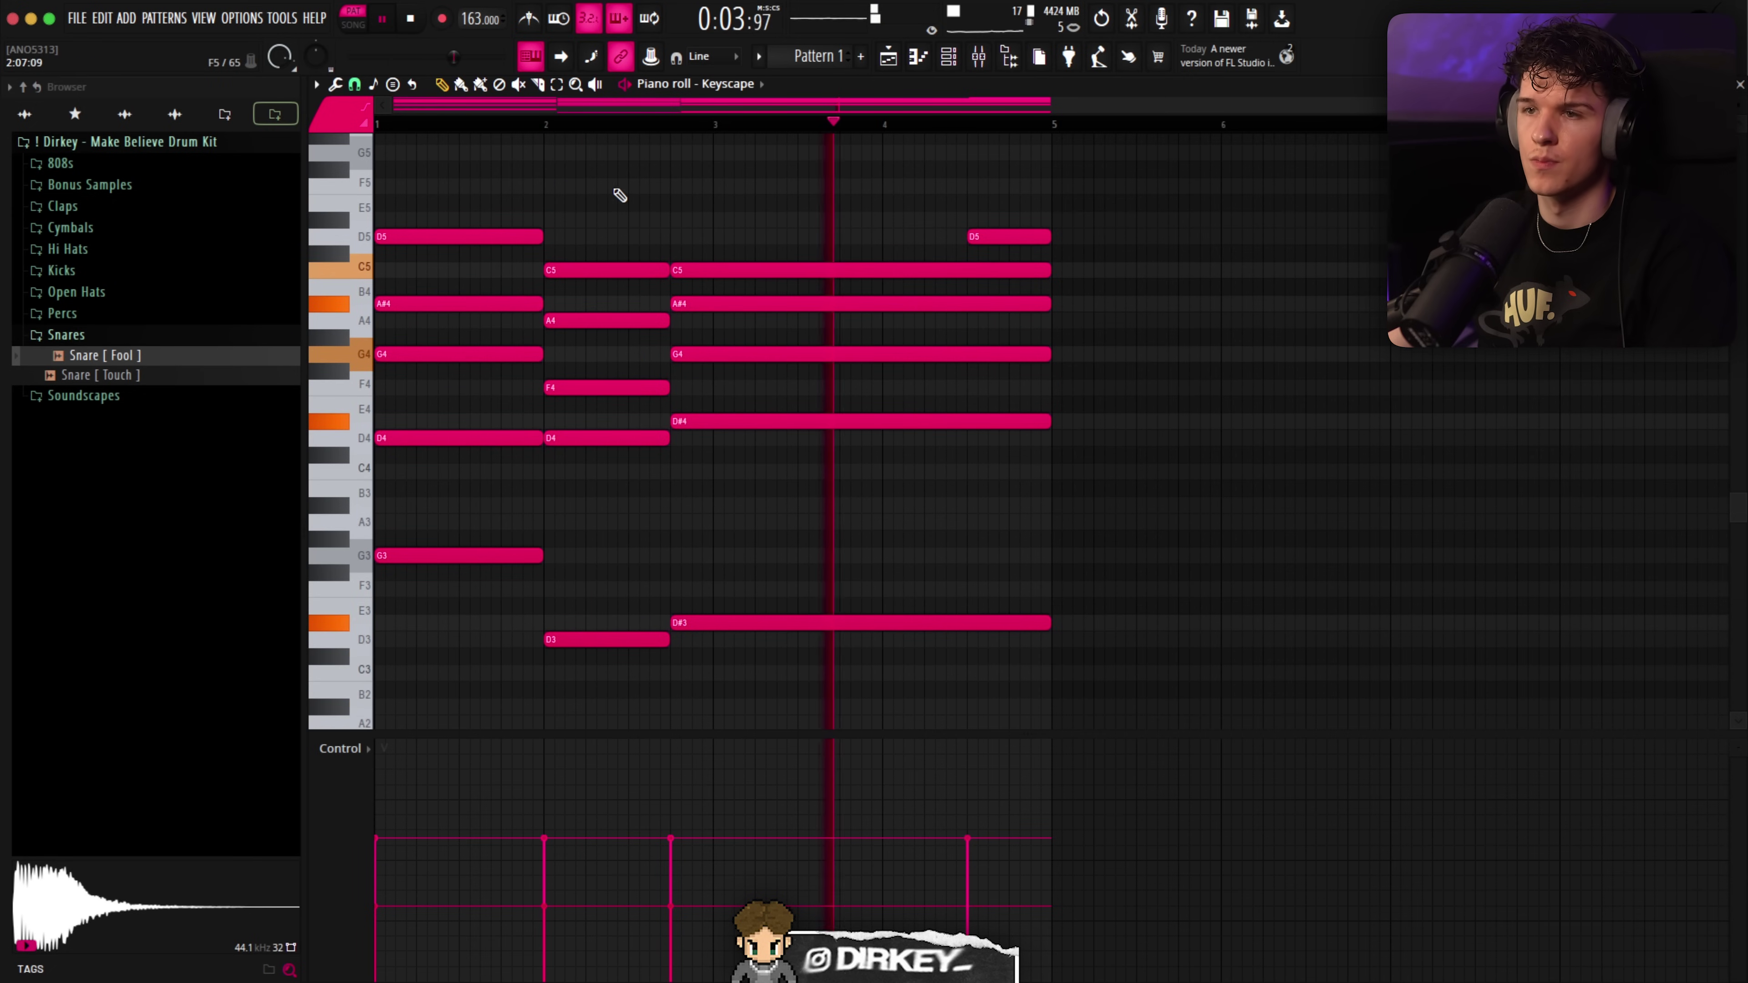
click(612, 187)
right_click(618, 190)
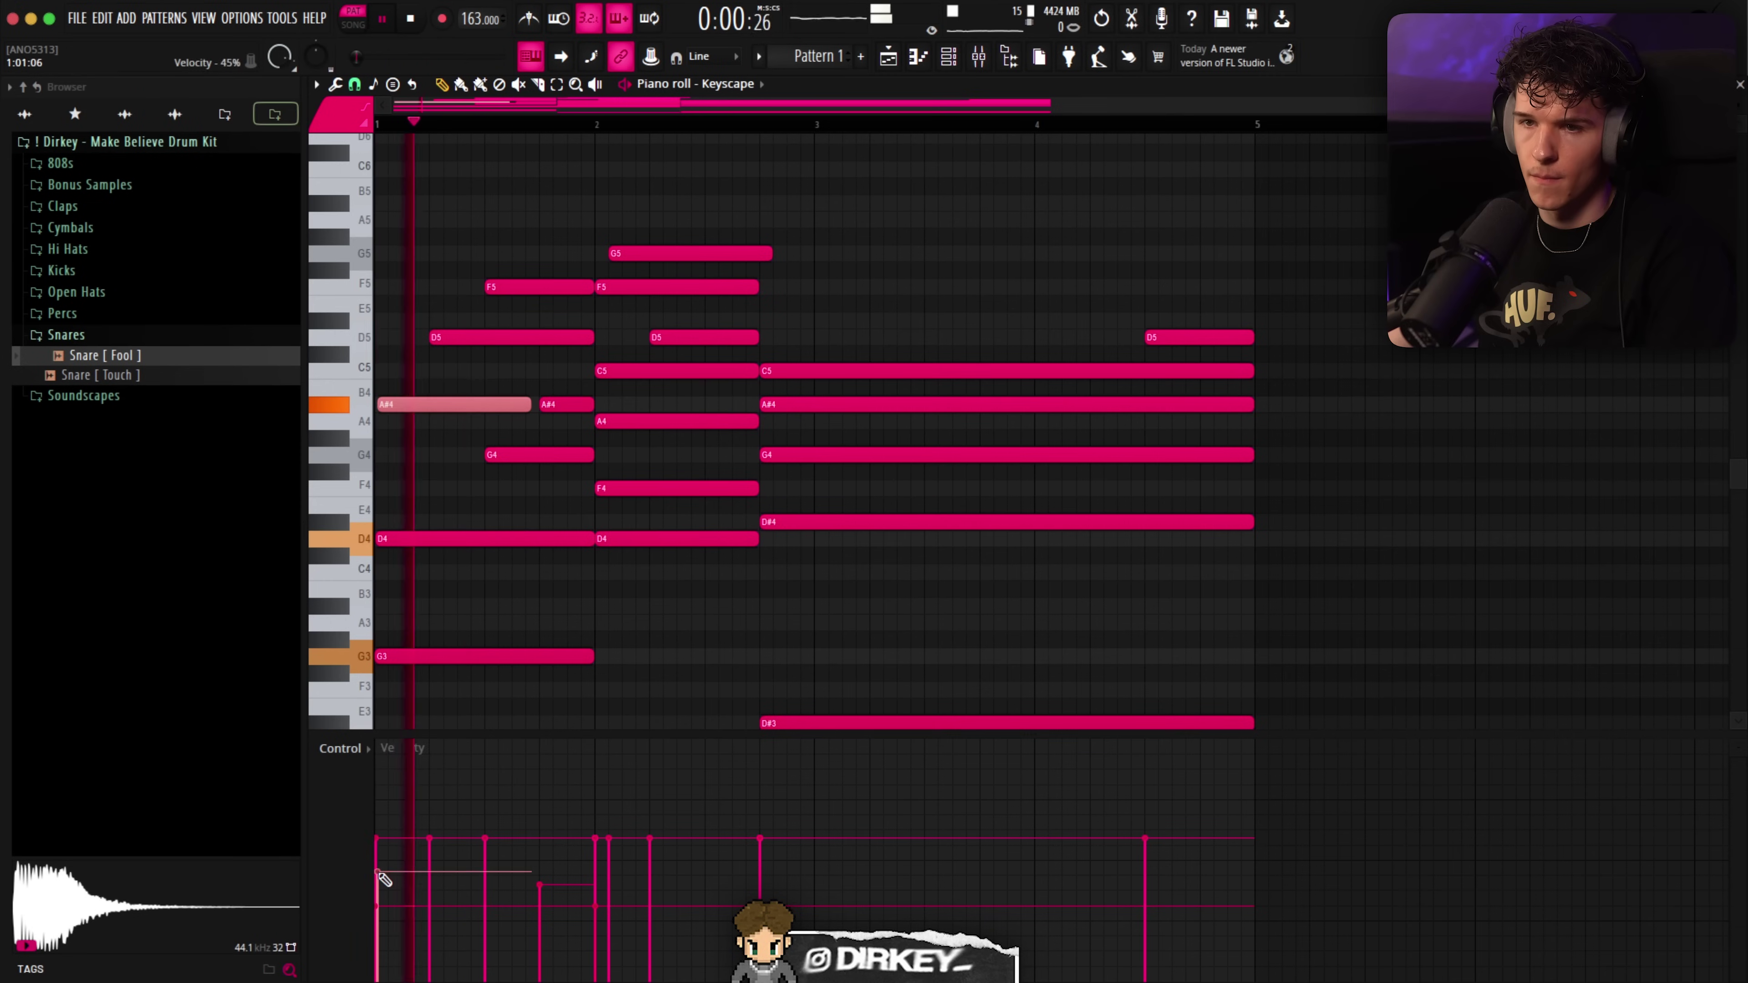
click(755, 169)
right_click(755, 169)
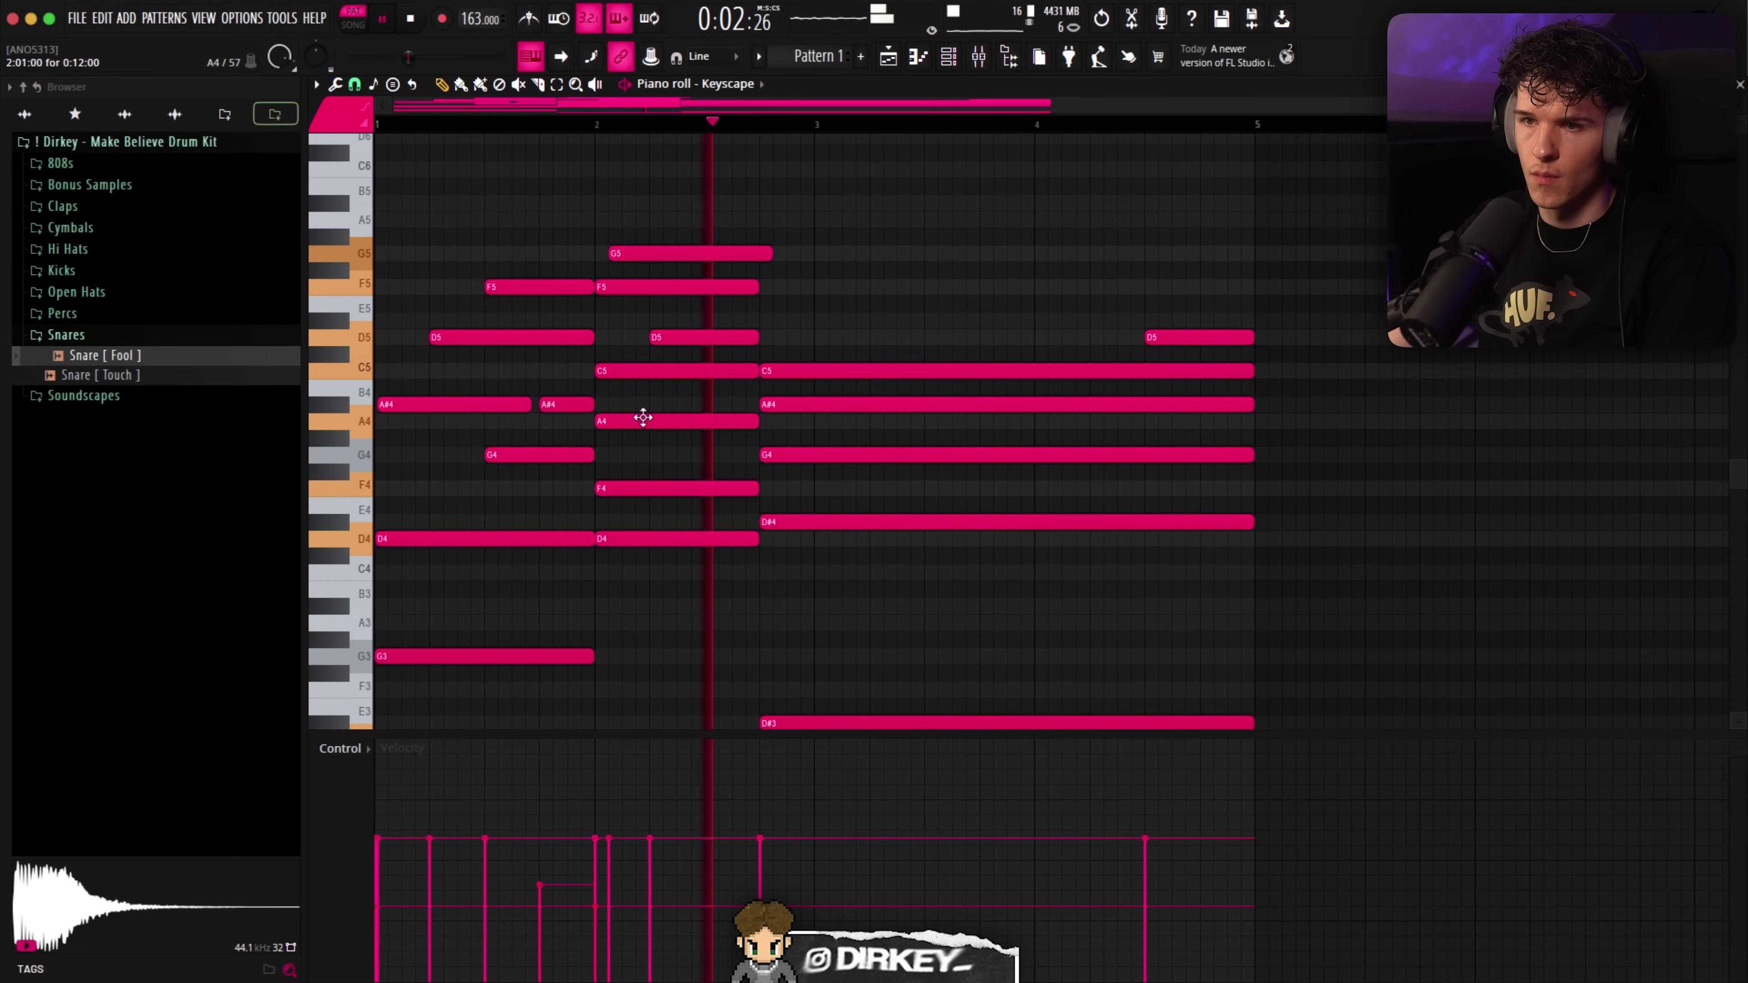
Try the bar 2 A4 note an octave lower and try an extra C5 note within the same chord
click(668, 422)
key(shift+Down)
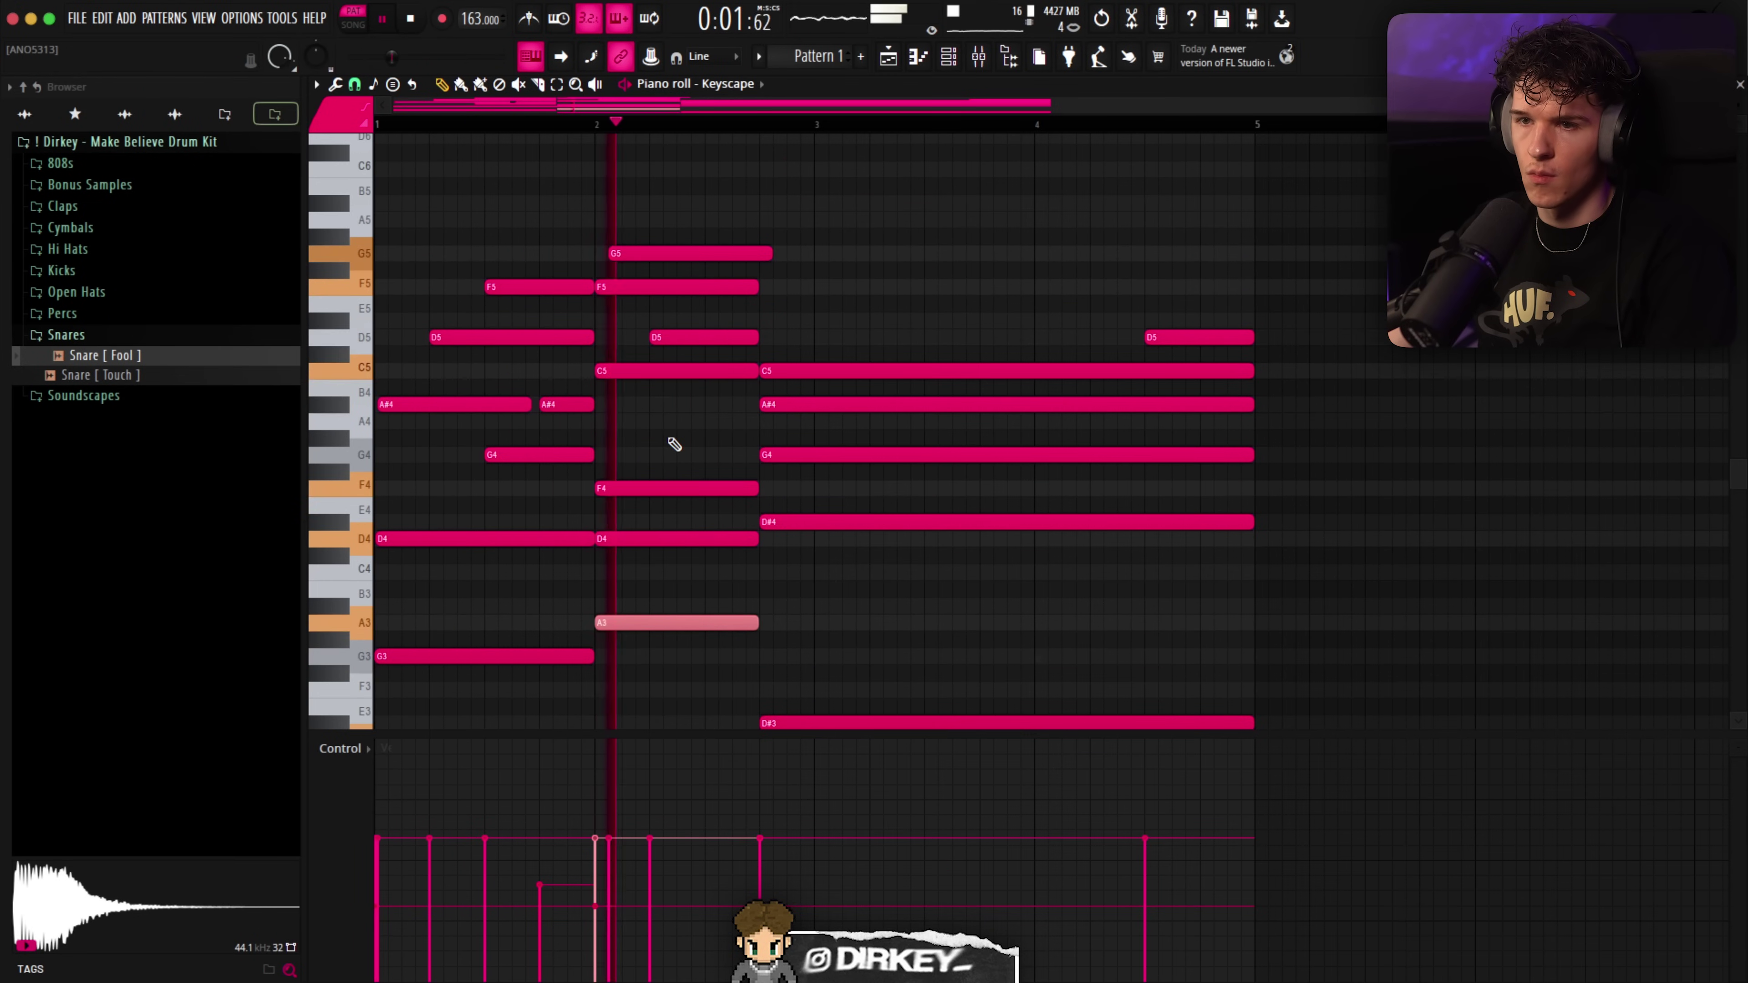
key(shift+Up)
click(636, 383)
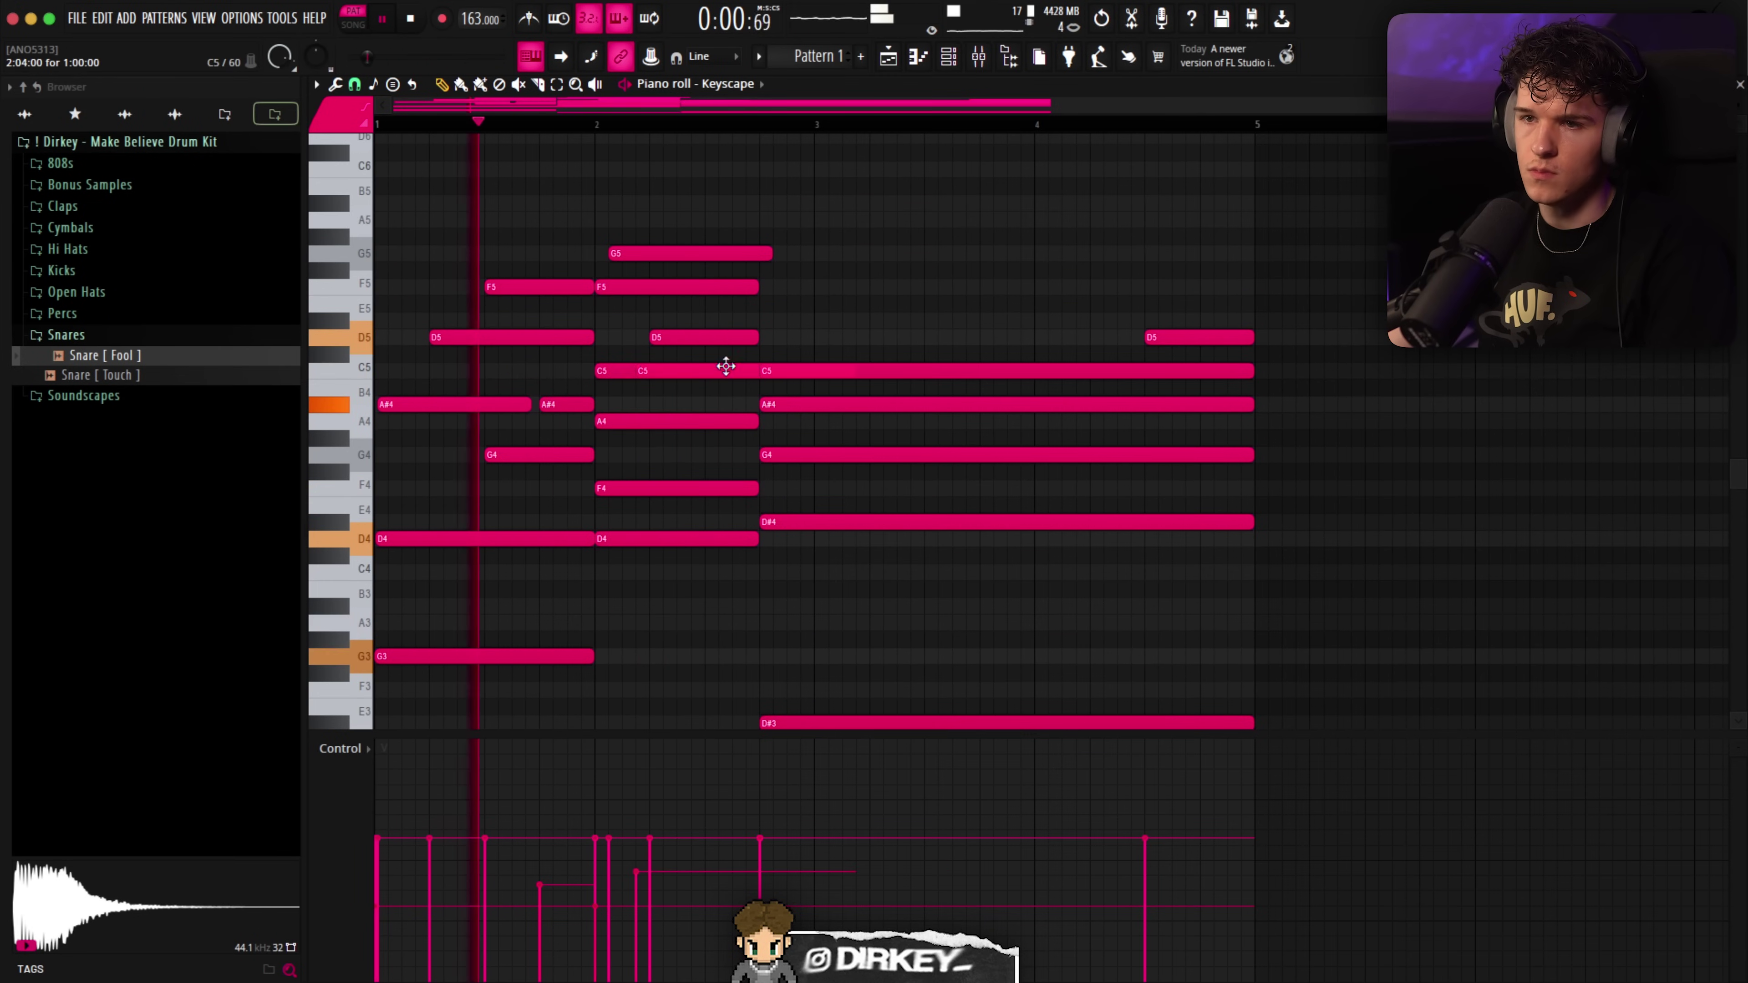
key(space)
drag(671, 387, 599, 621)
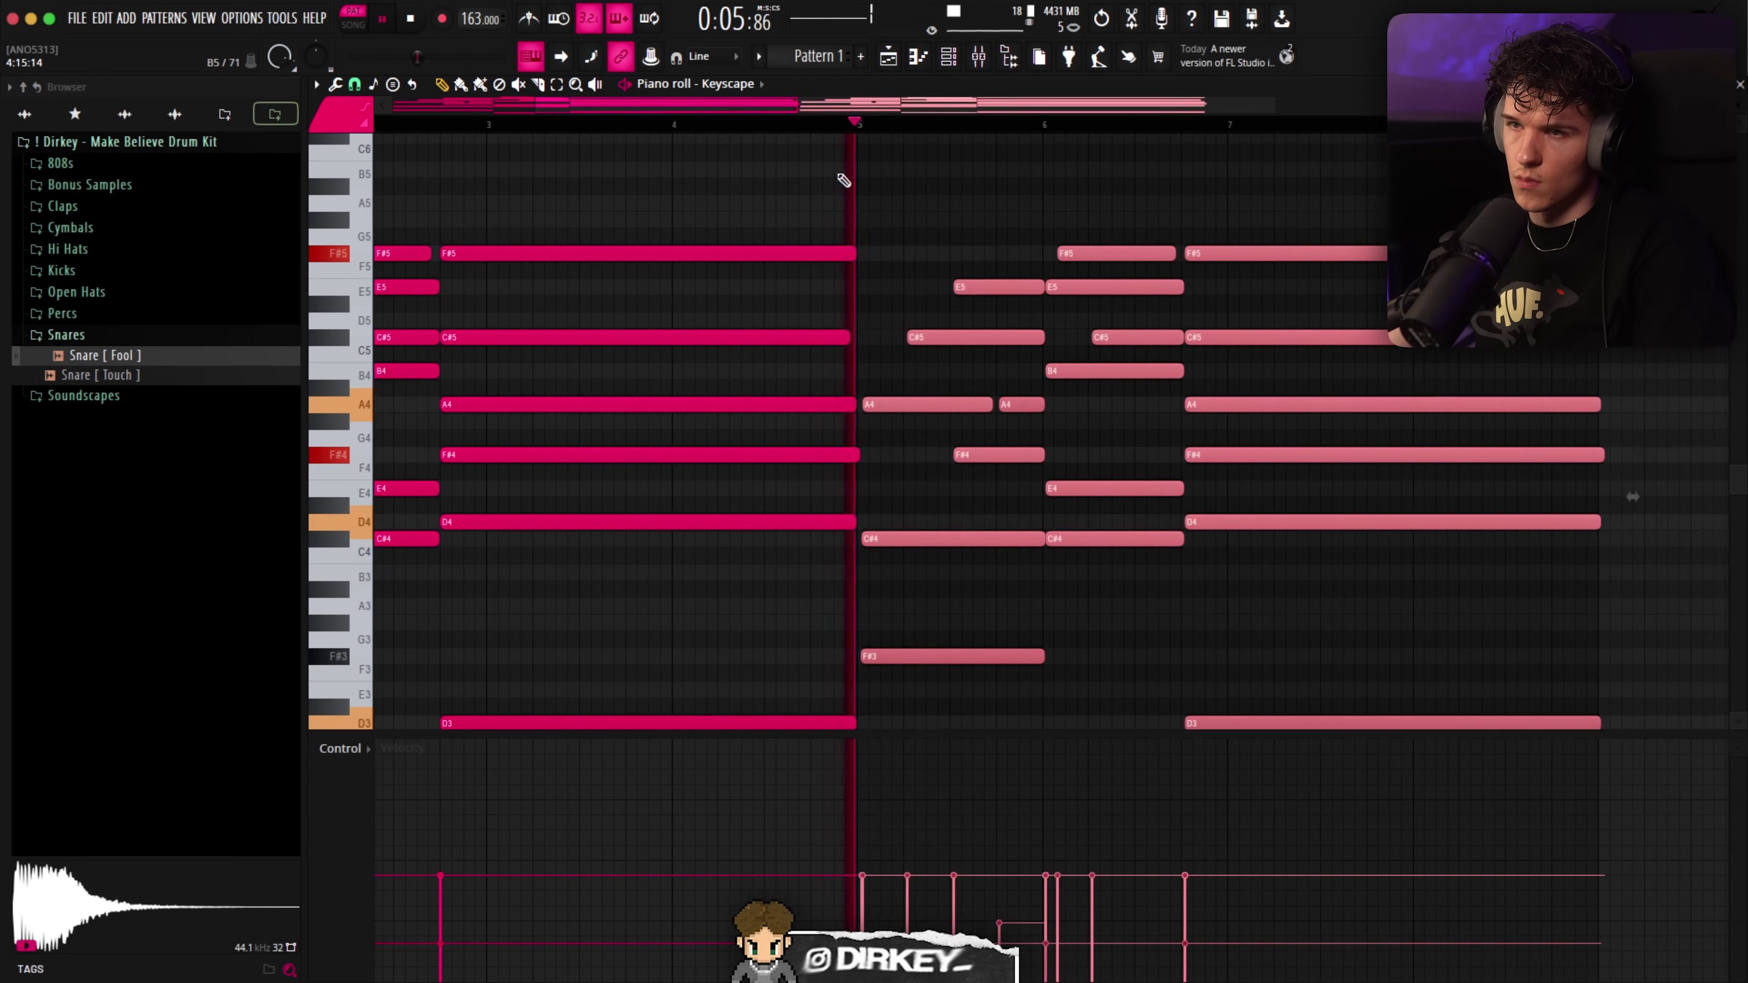
Deselect the duplicated chords and randomize the velocities of all chord notes with bipolar levels
scroll(772, 129, down, 4)
key(super+d)
key(alt+r)
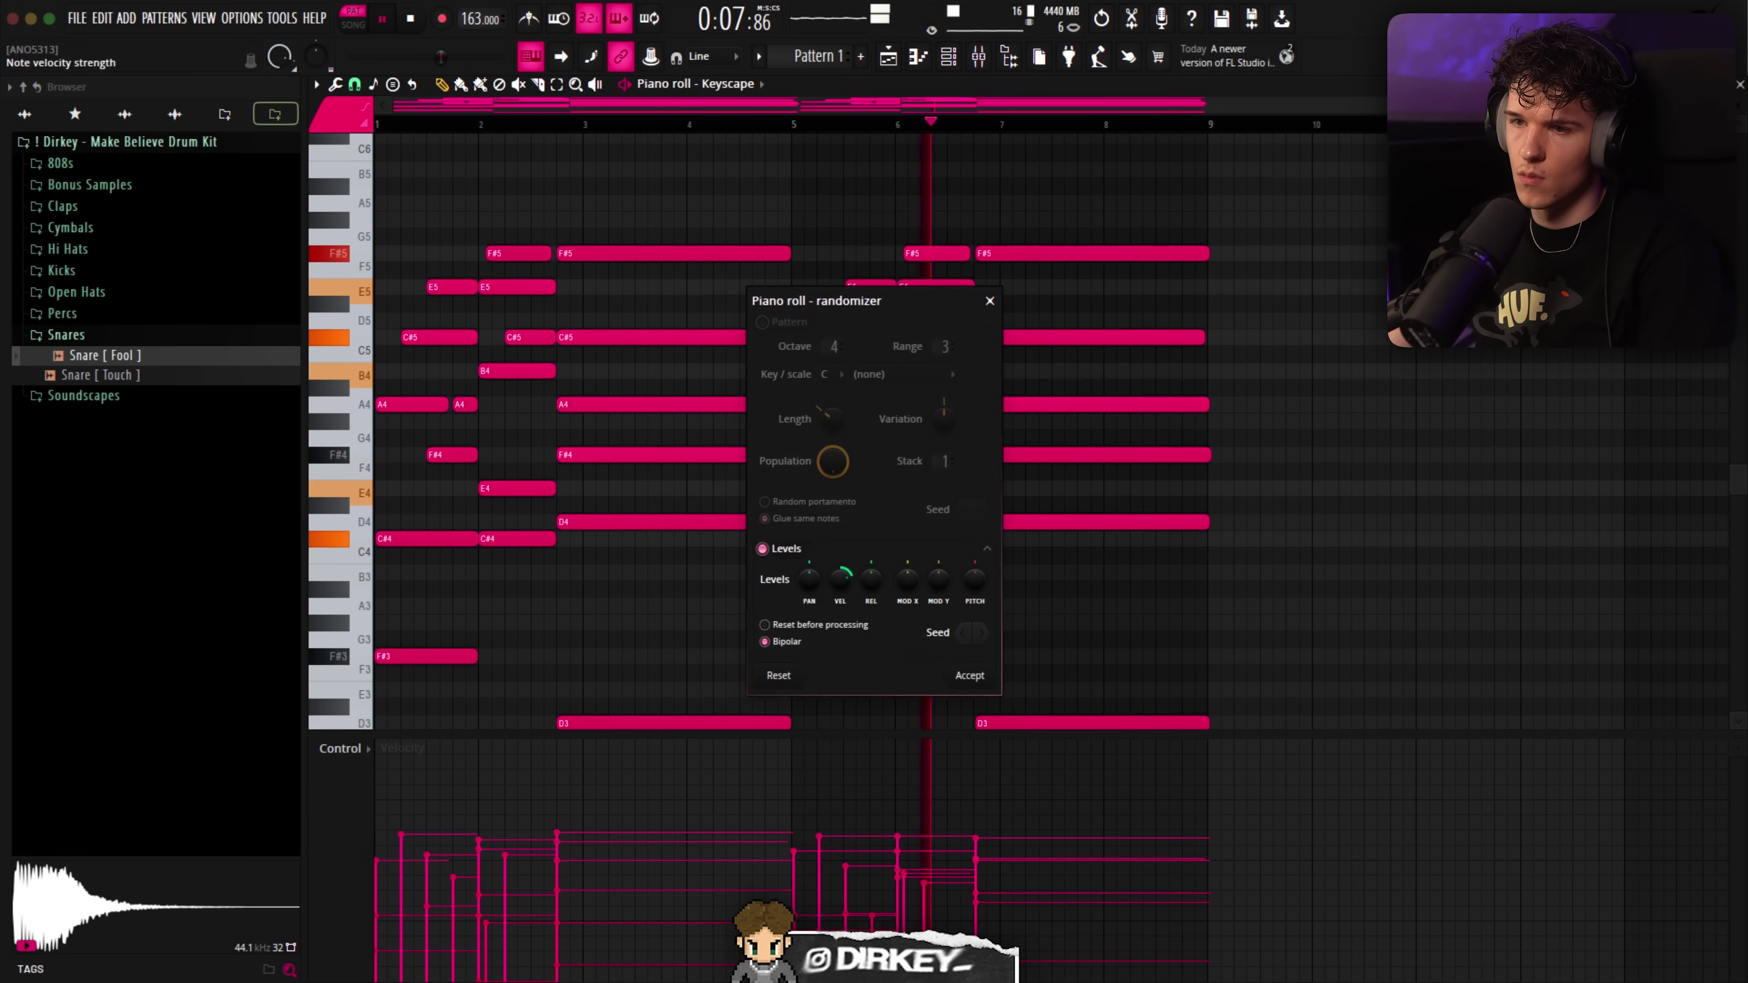
click(967, 676)
Audition Omnisphere's Pads + Strings patches, including Wine Tail Memories and Hollow JP8 Undulations, and load Lost Love
scroll(1011, 414, down, 3)
drag(1127, 386, 250, 678)
drag(1236, 376, 351, 680)
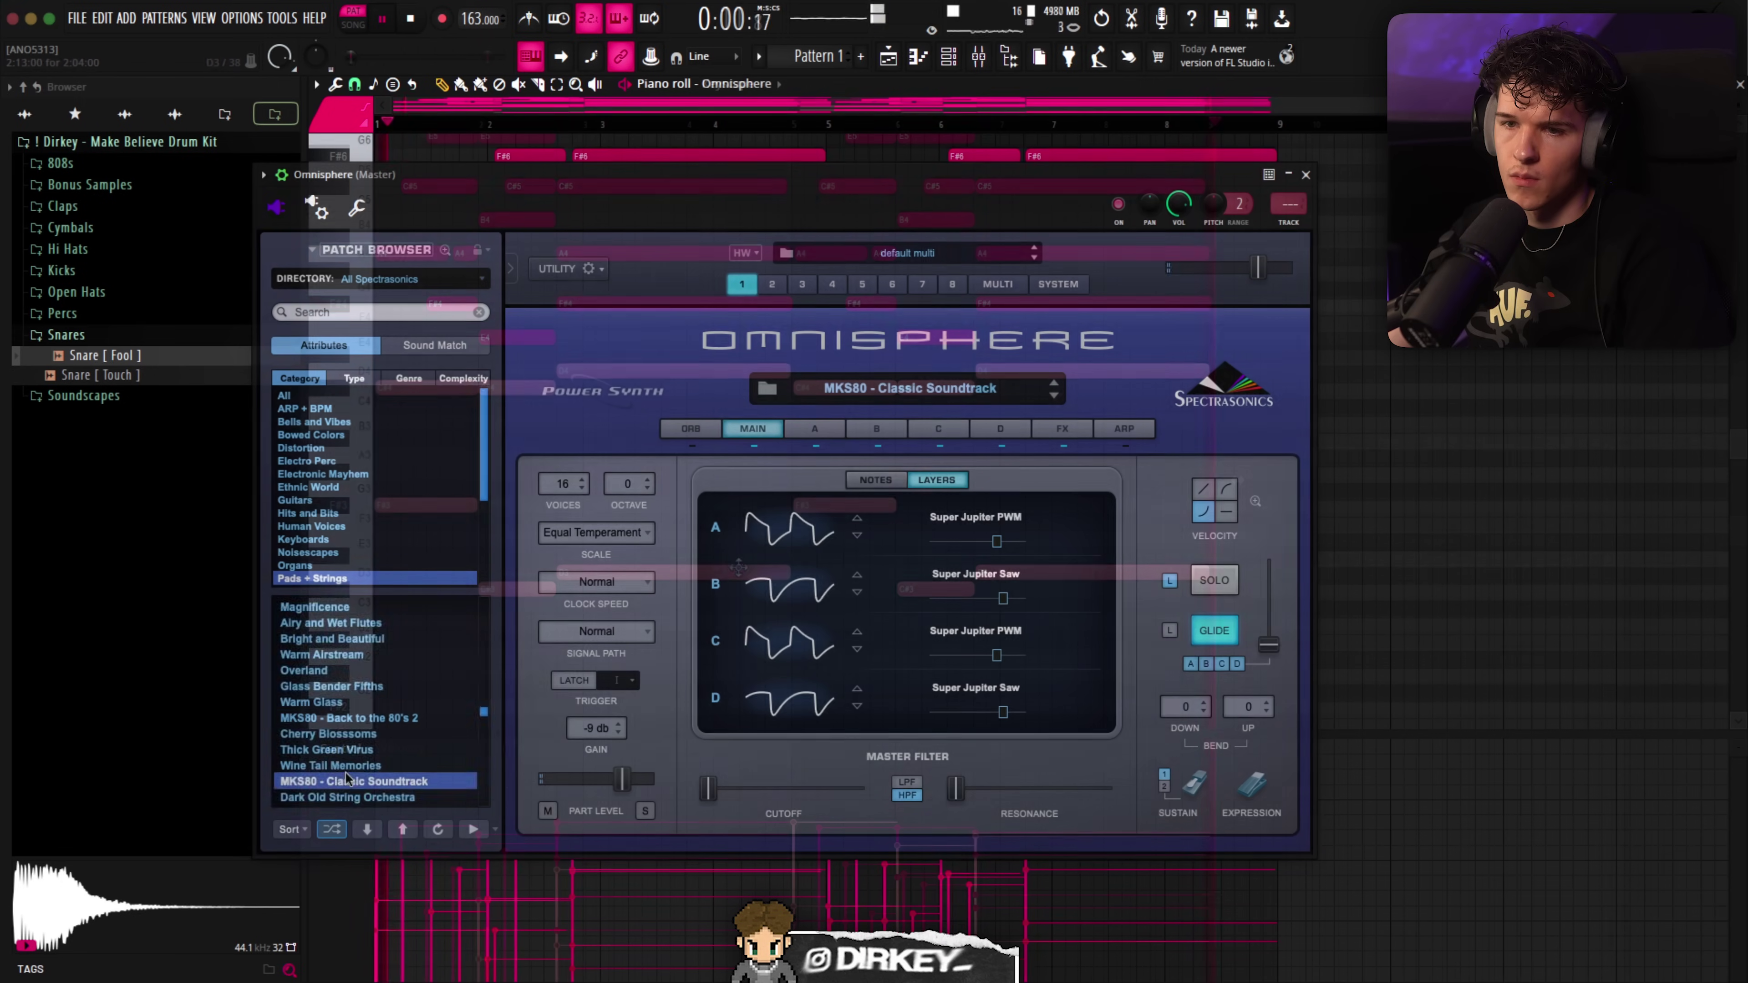
click(330, 765)
scroll(329, 750, down, 1)
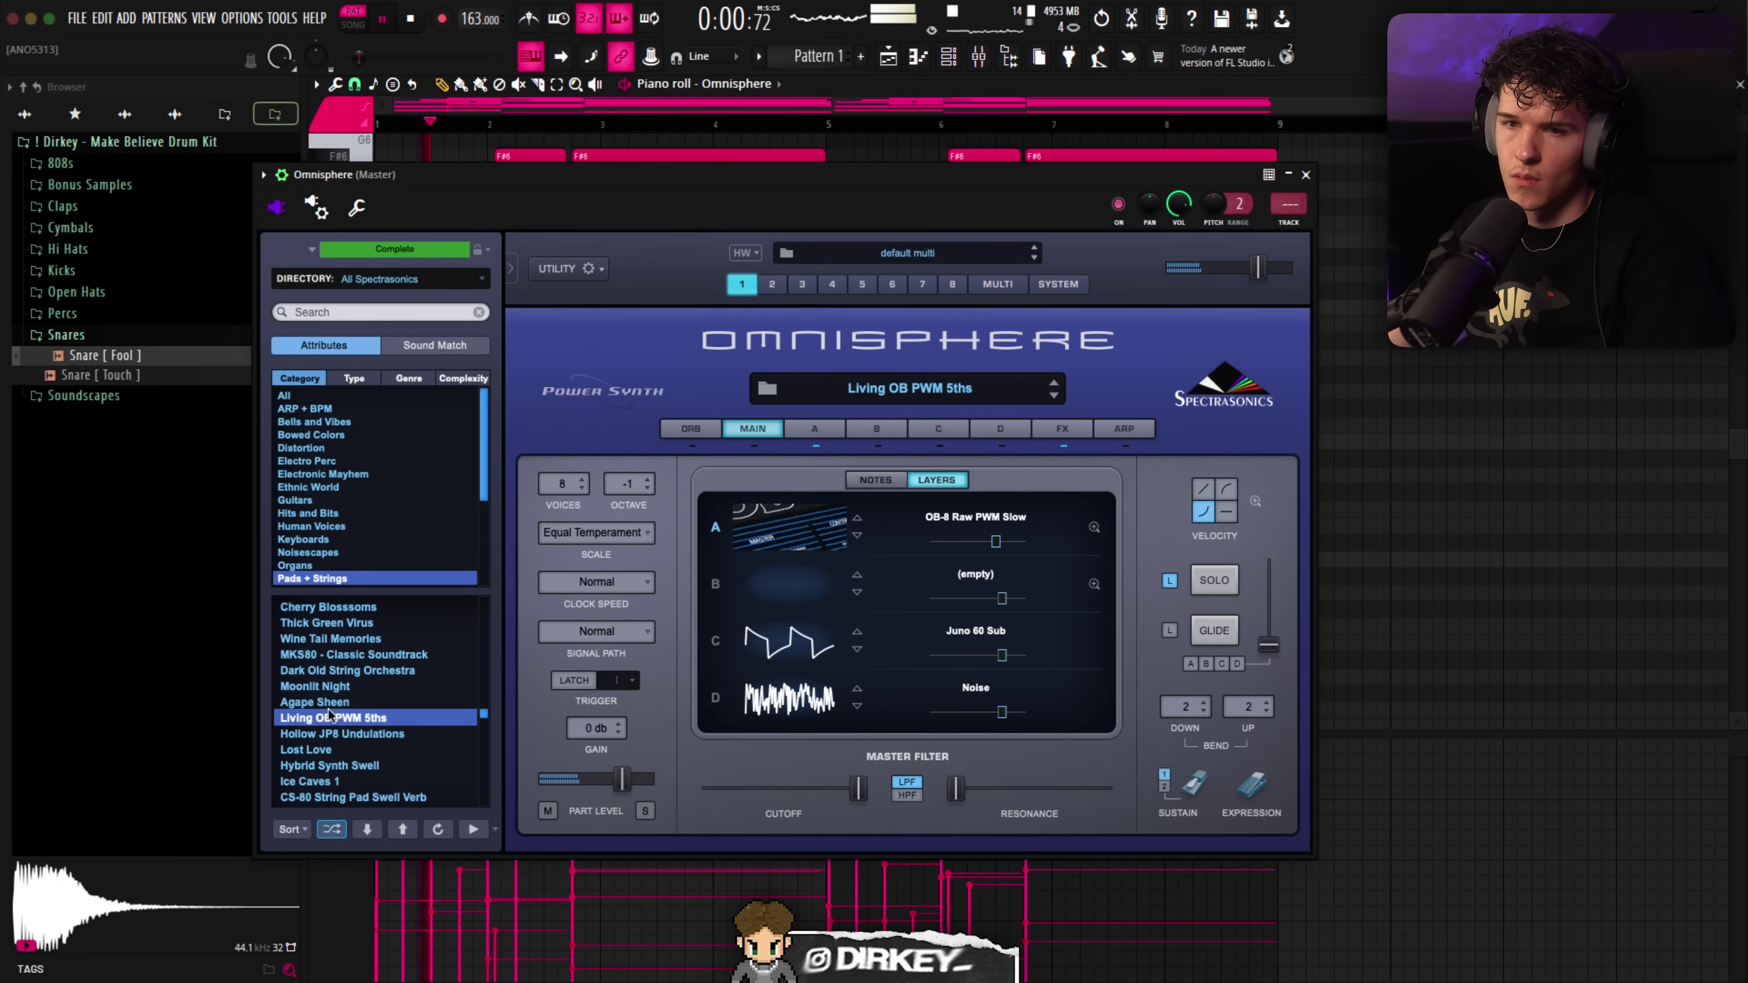
click(329, 734)
click(326, 749)
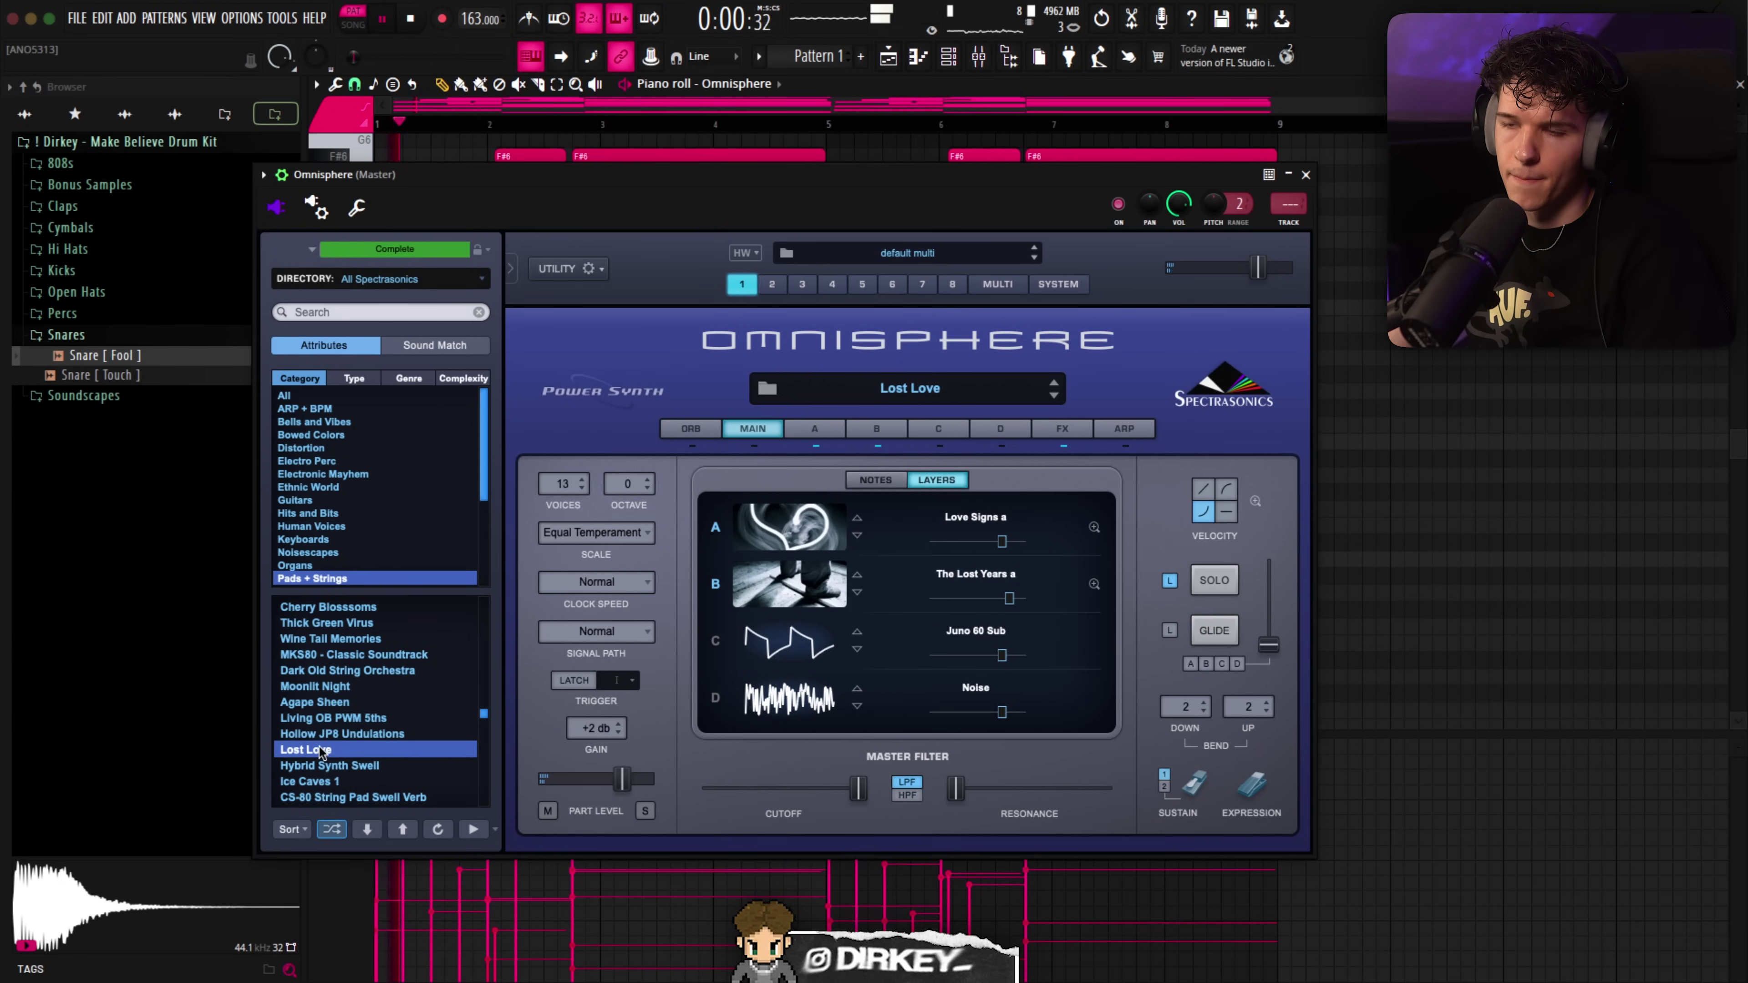
Bypass the Lost Love patch's common effects and bounce the Omnisphere part to audio from the Master track
click(1062, 430)
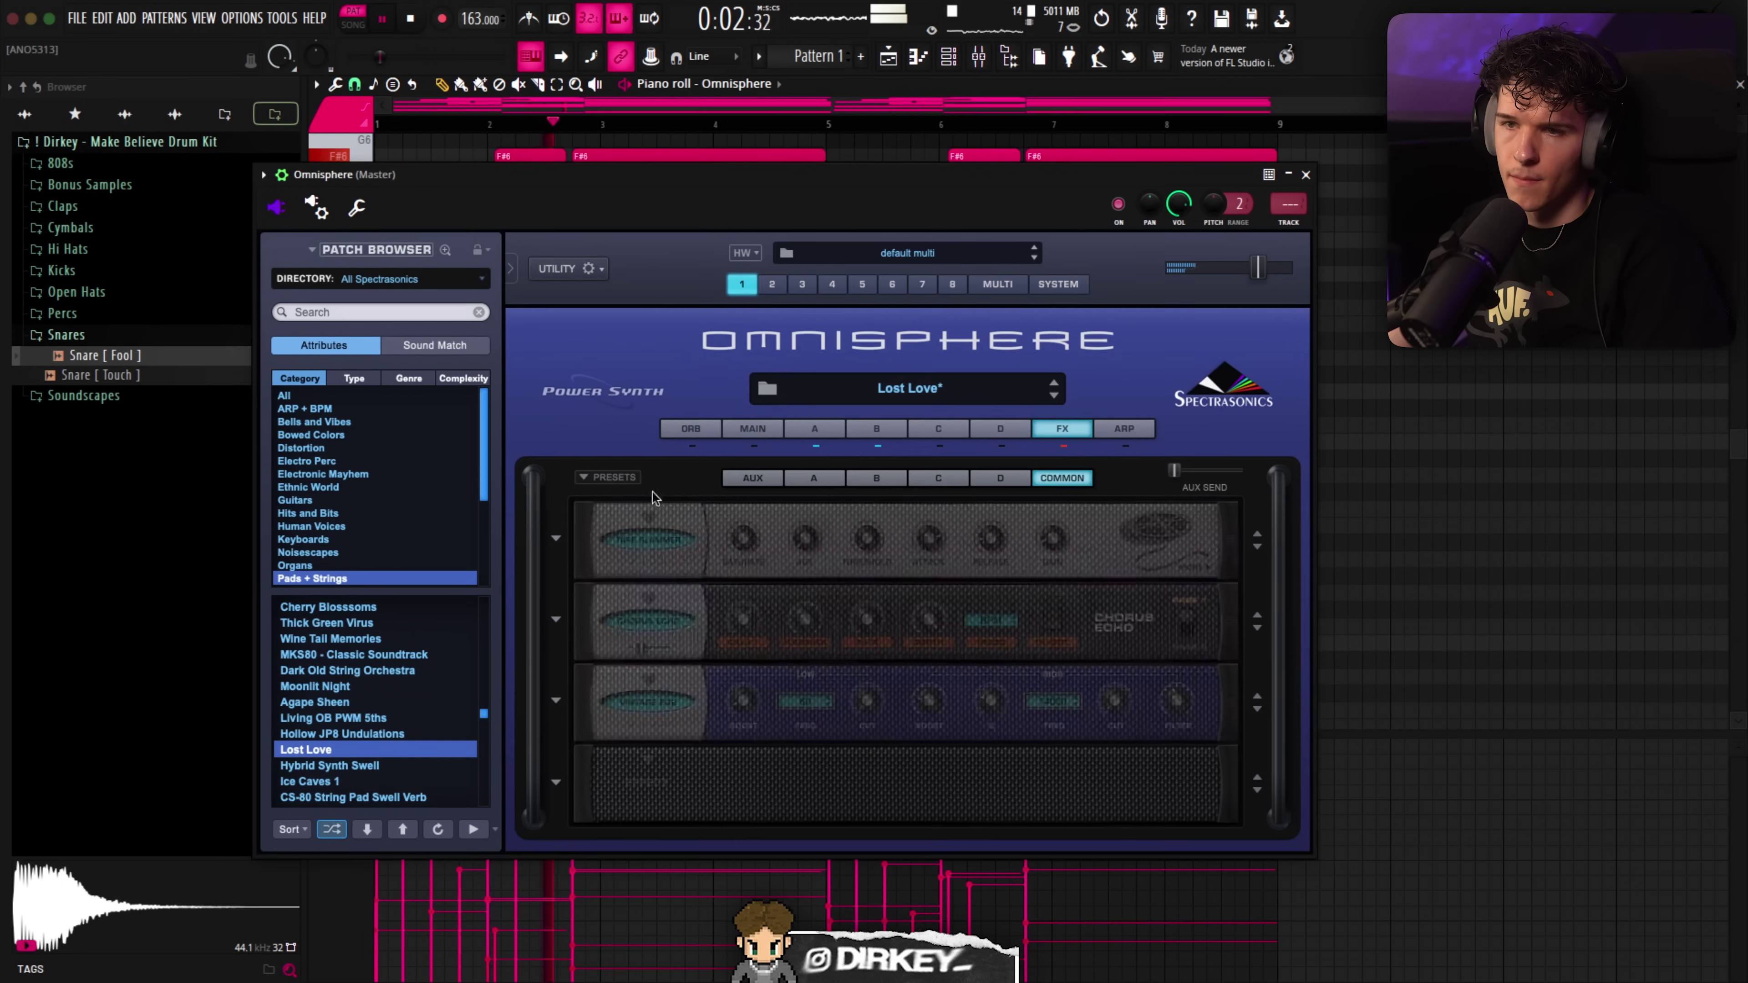
click(283, 175)
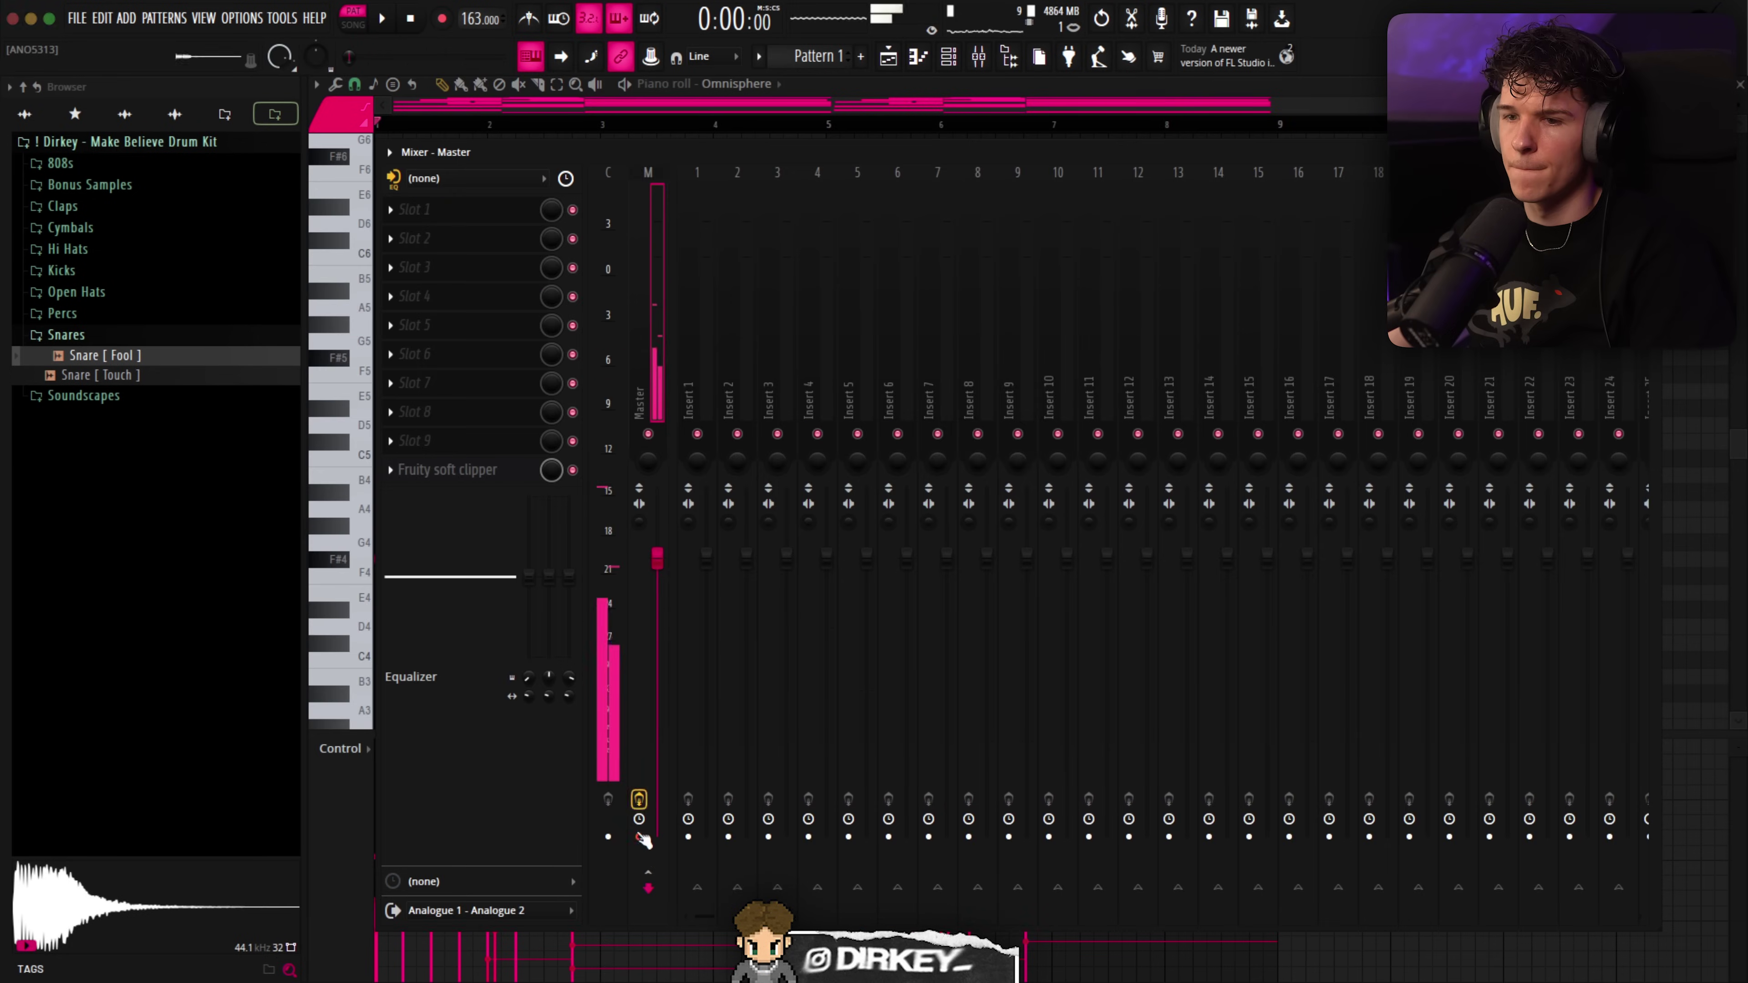
key(space)
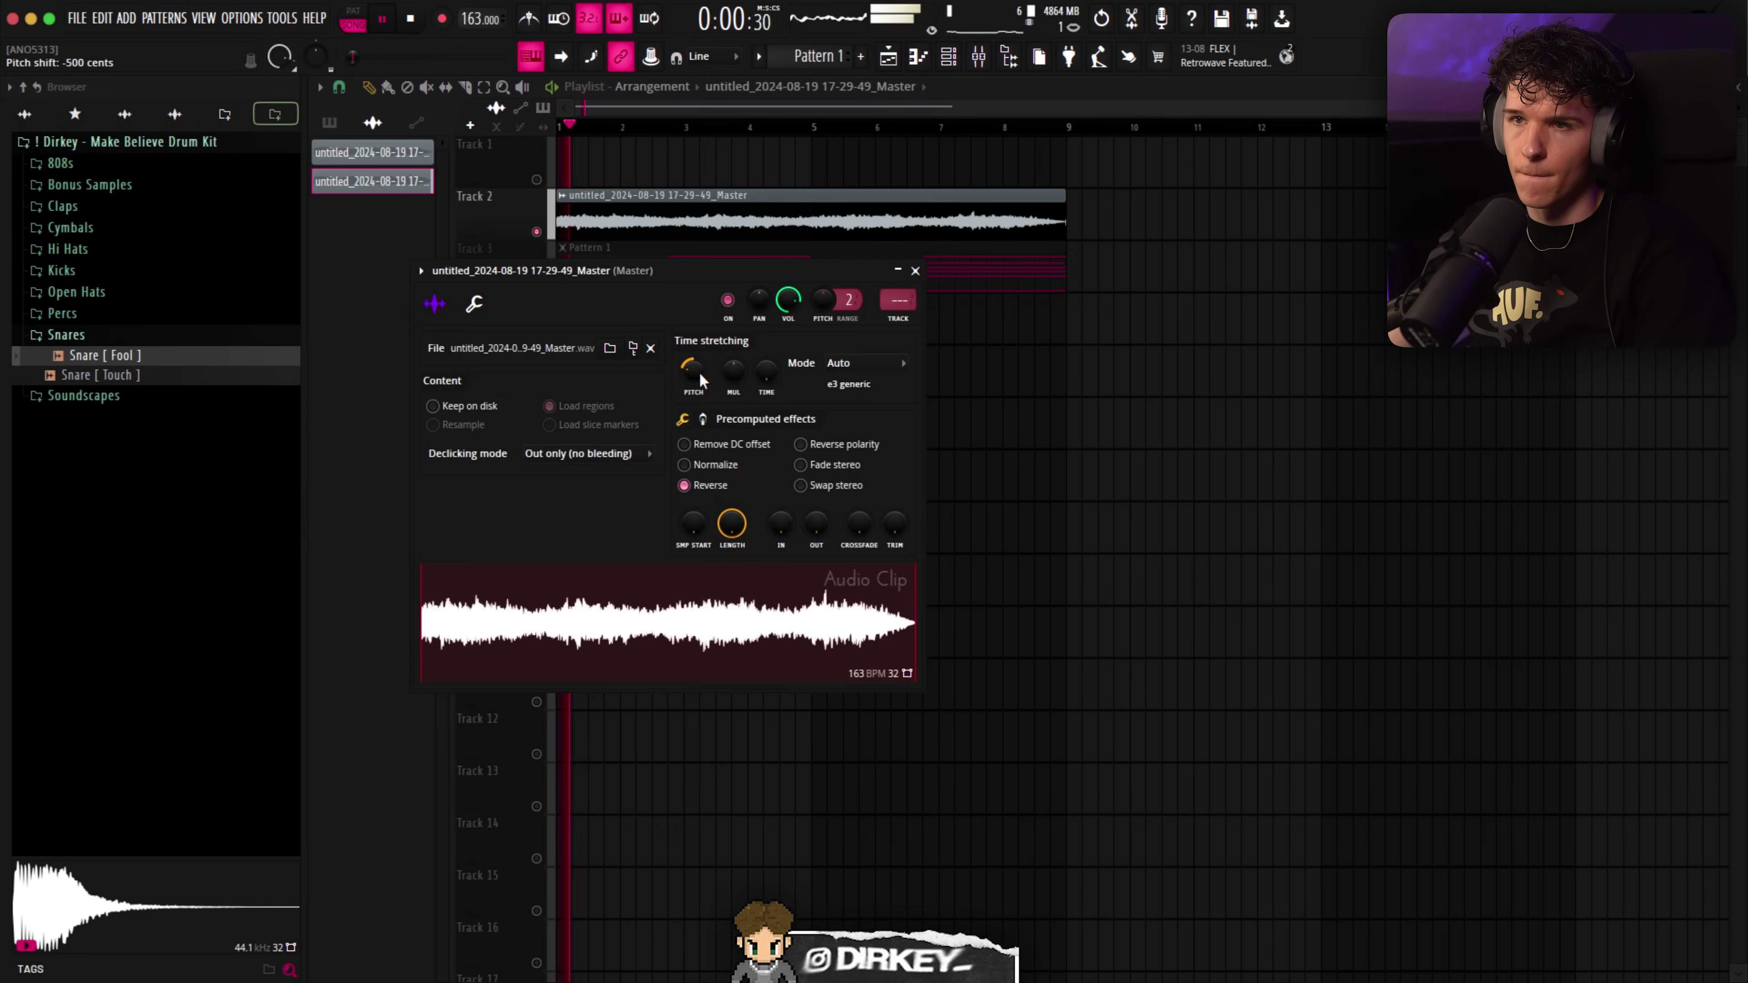
Close the audio clip's settings and slice the reversed clip on Track 2 at the bar lines up to bar 5
key(Escape)
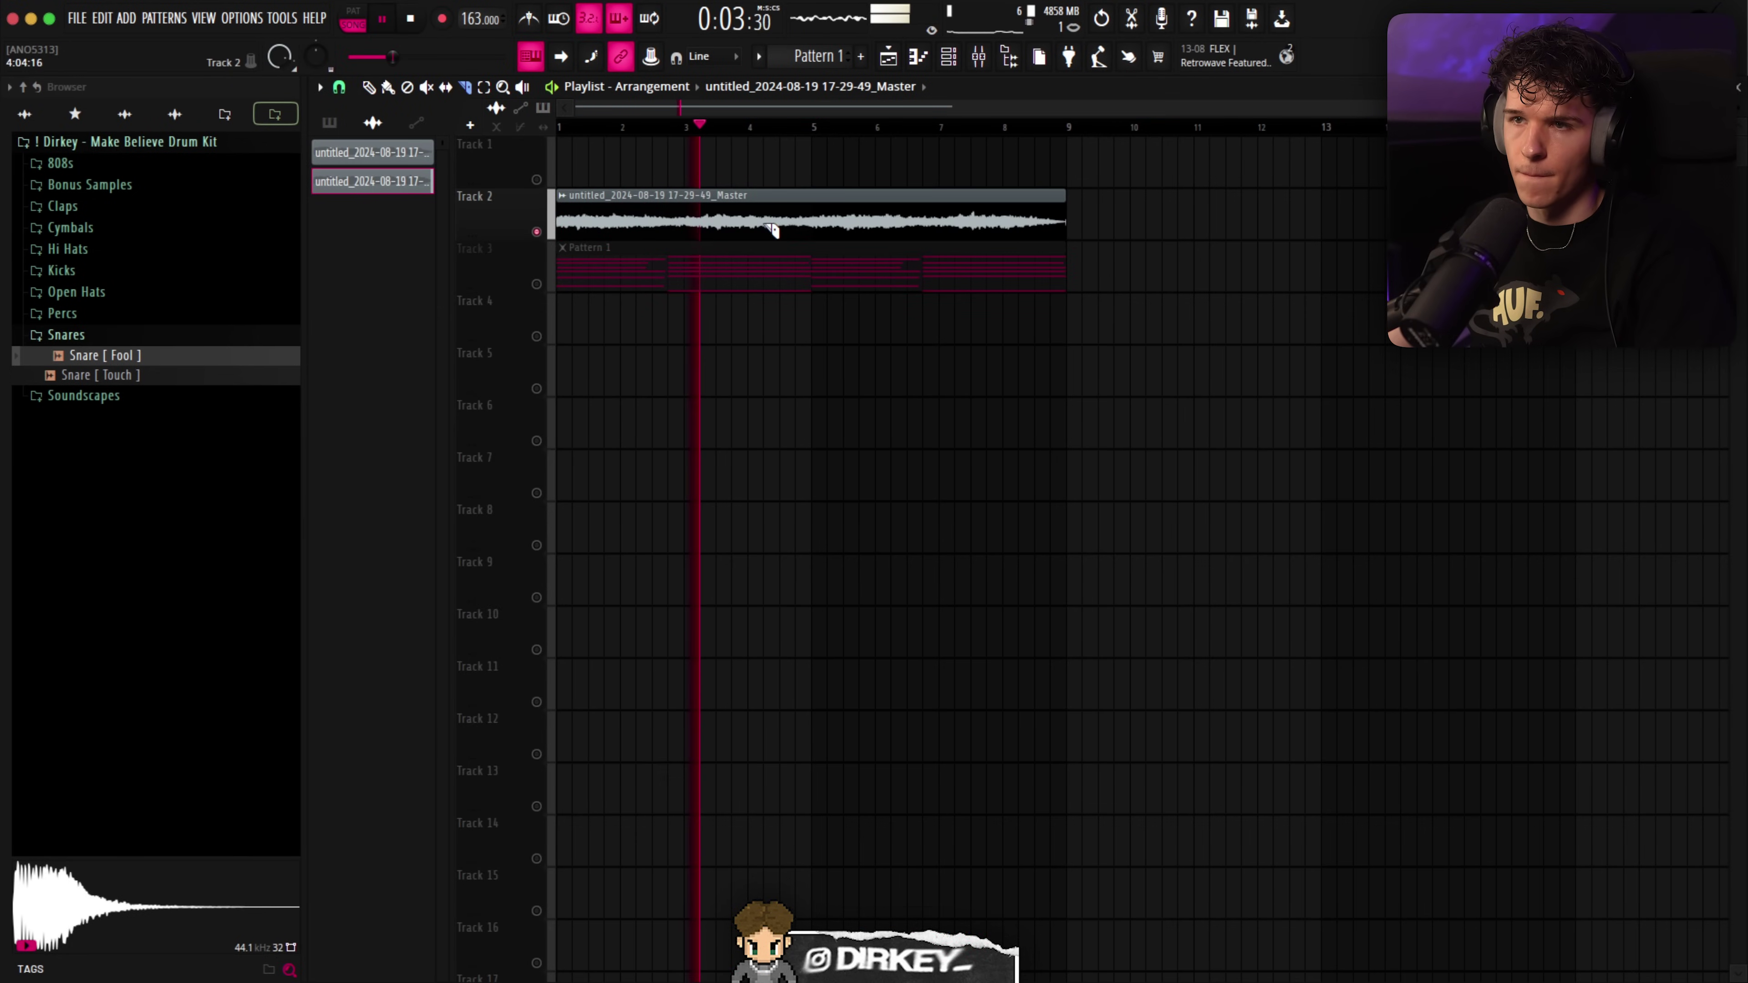
click(819, 226)
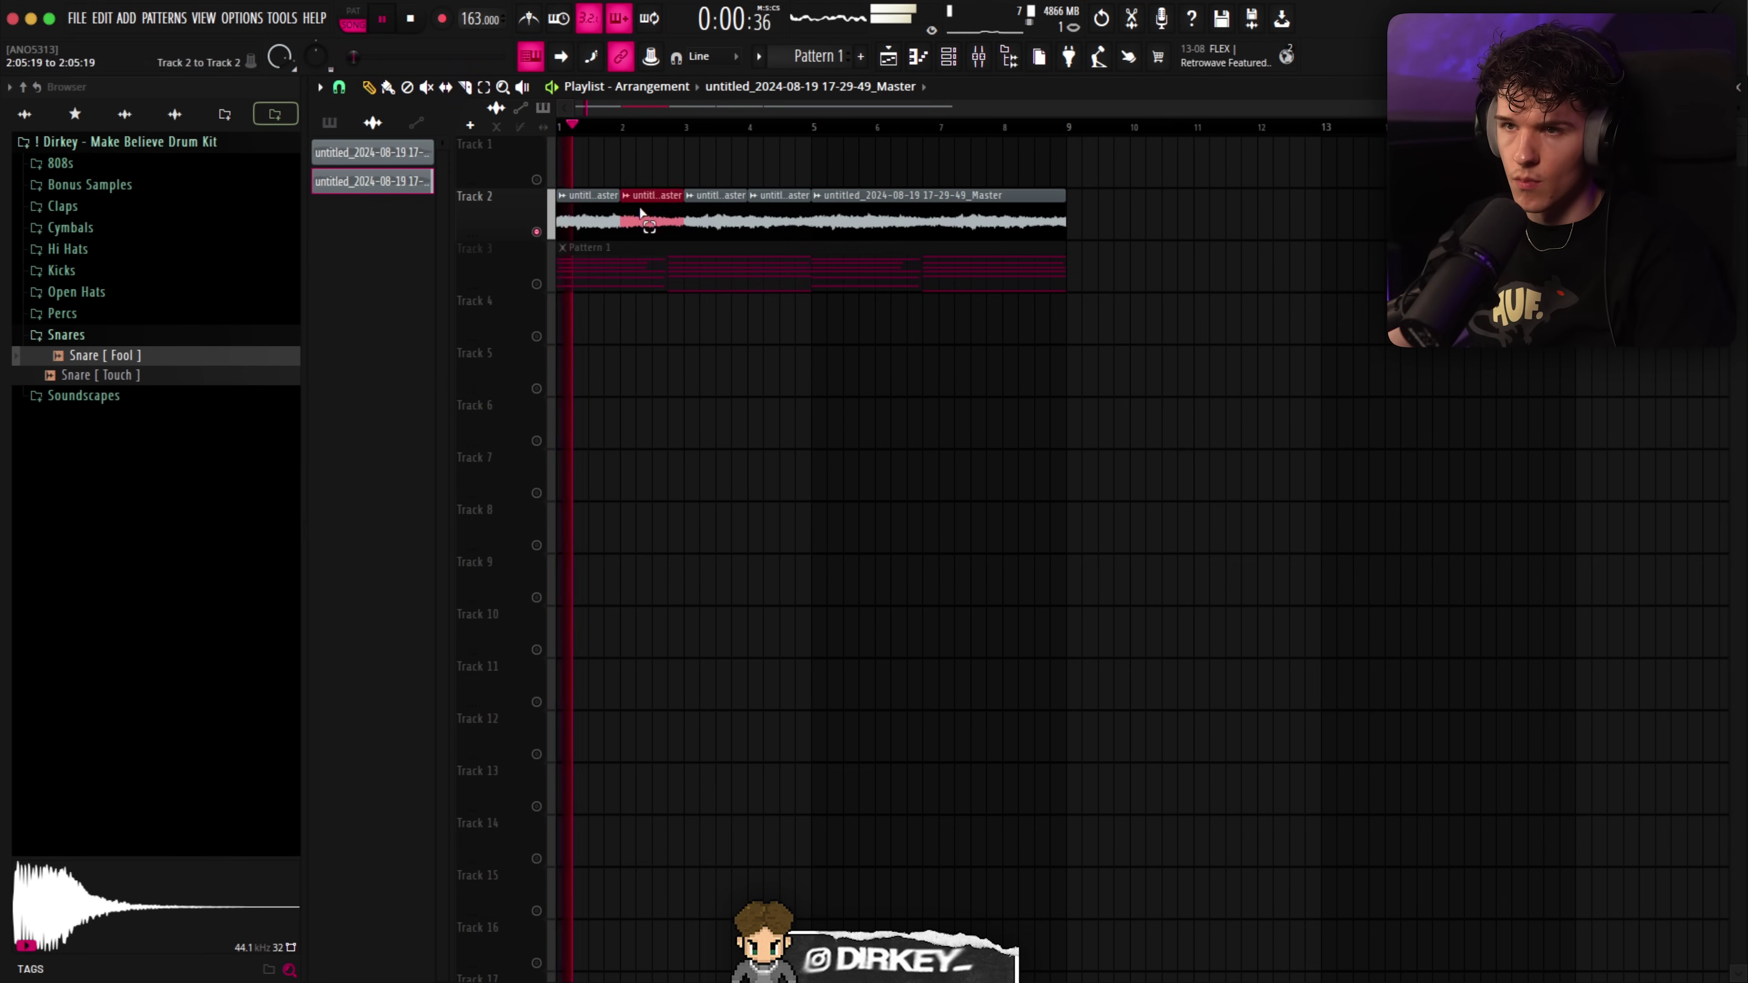
Try deleting the bar 2 and bar 4 slices of the reversed clip
right_click(645, 220)
key(super+z)
right_click(782, 215)
key(super+z)
Rework the reversed clip's second half into one-bar slices and delete the Pattern 1 clip from Track 3
right_click(955, 215)
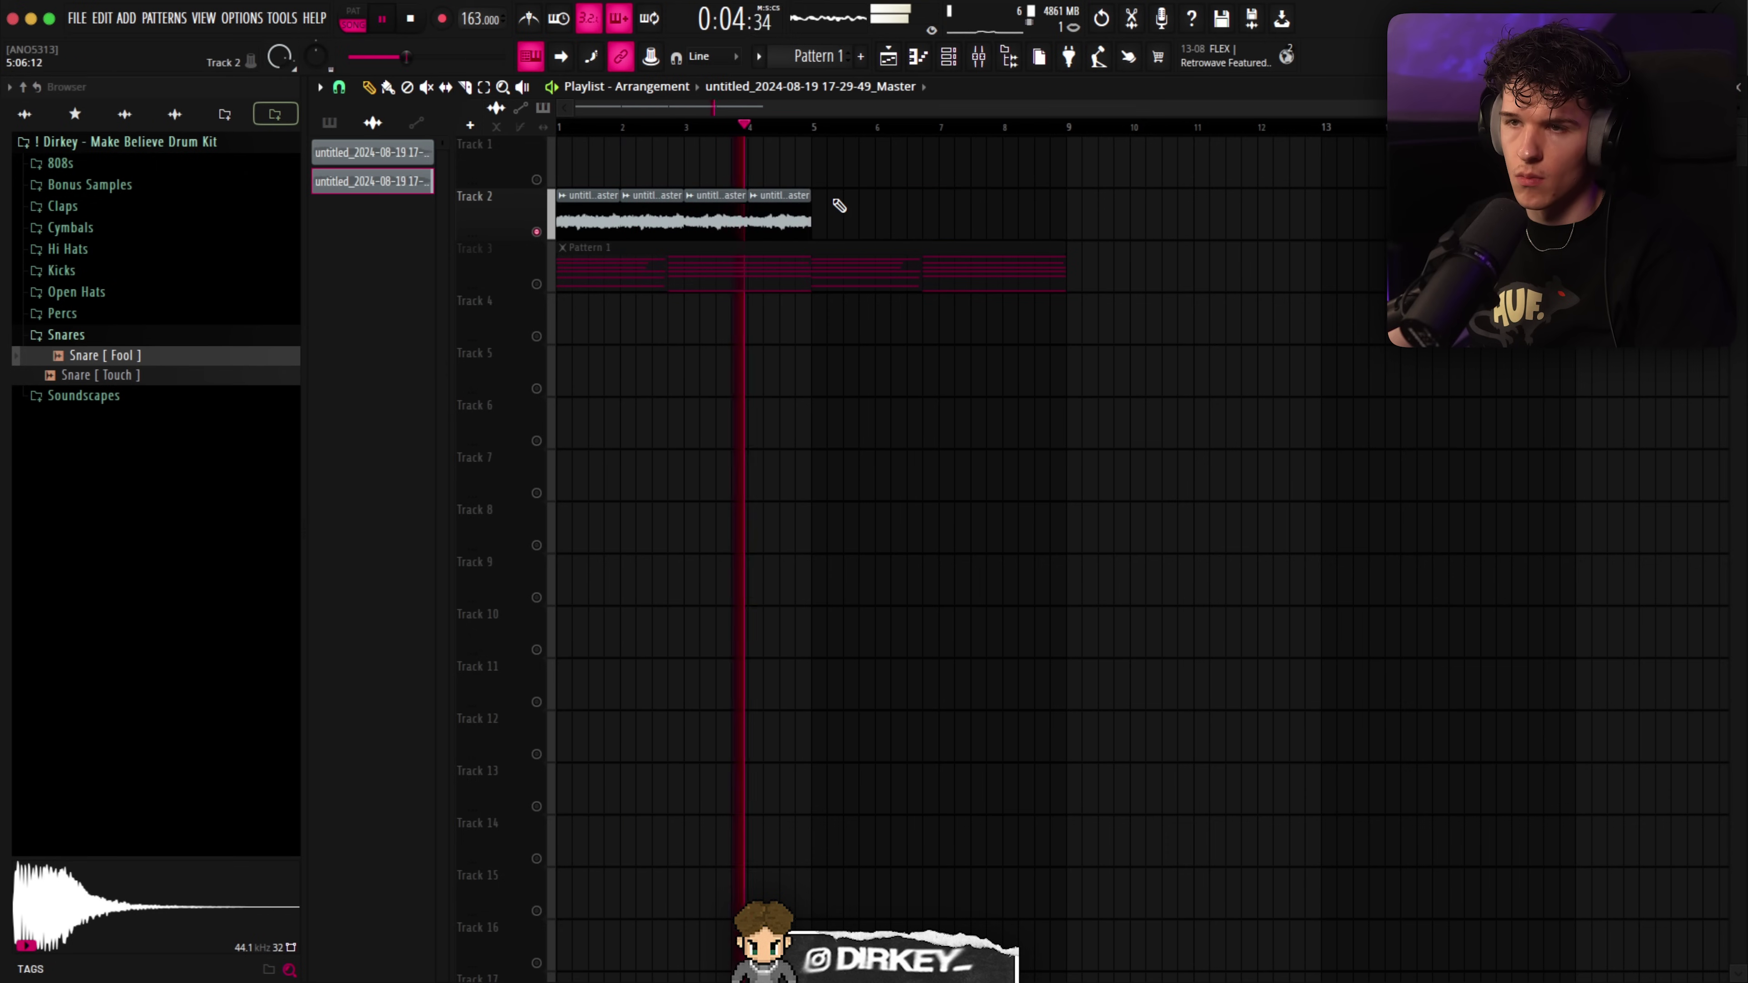
key(super+z)
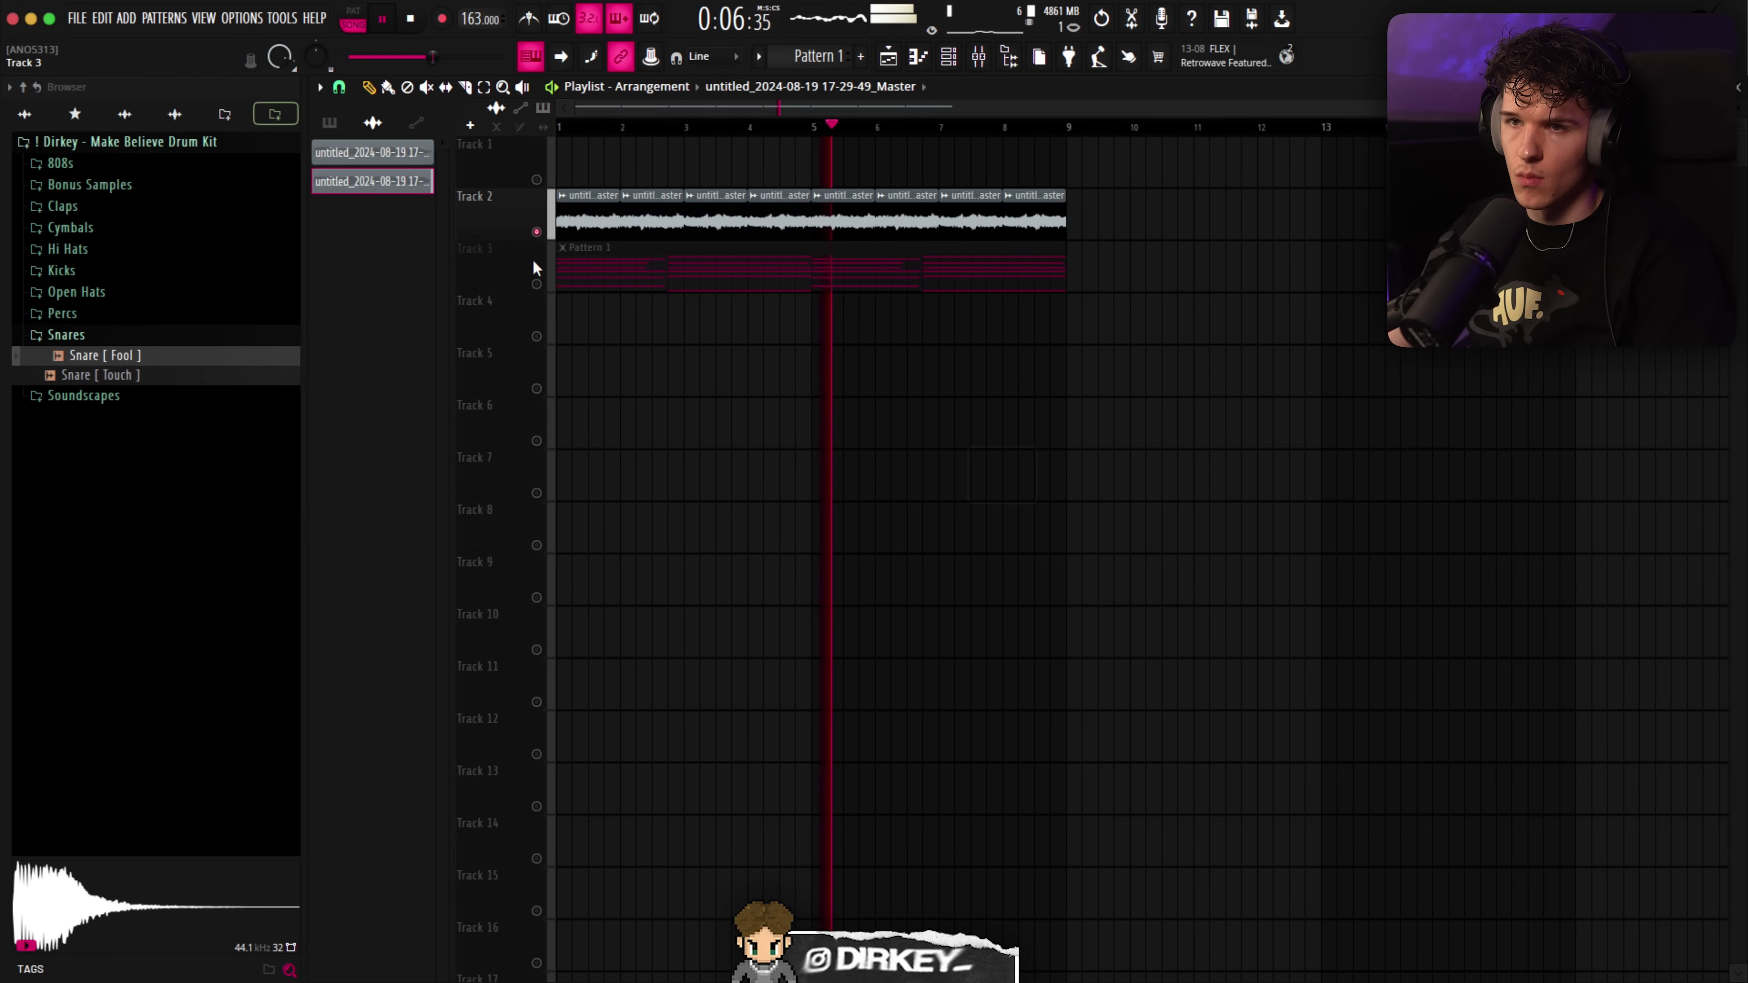
click(574, 275)
key(Delete)
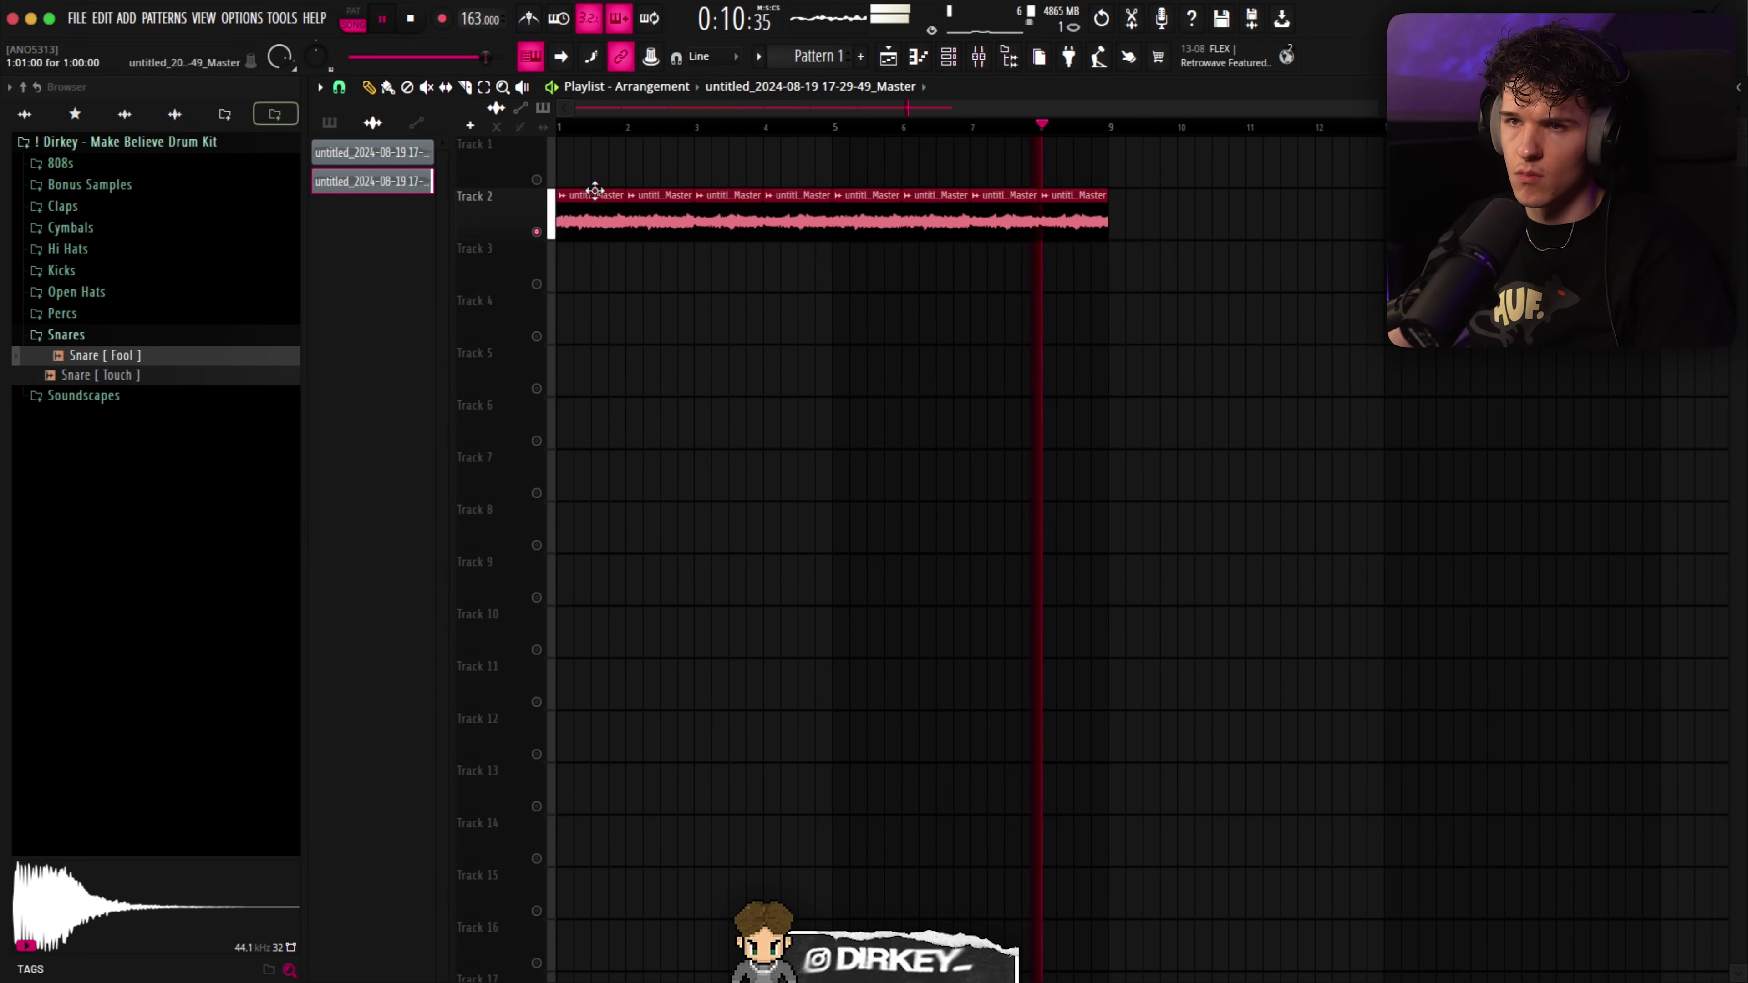
scroll(616, 133, up, 2)
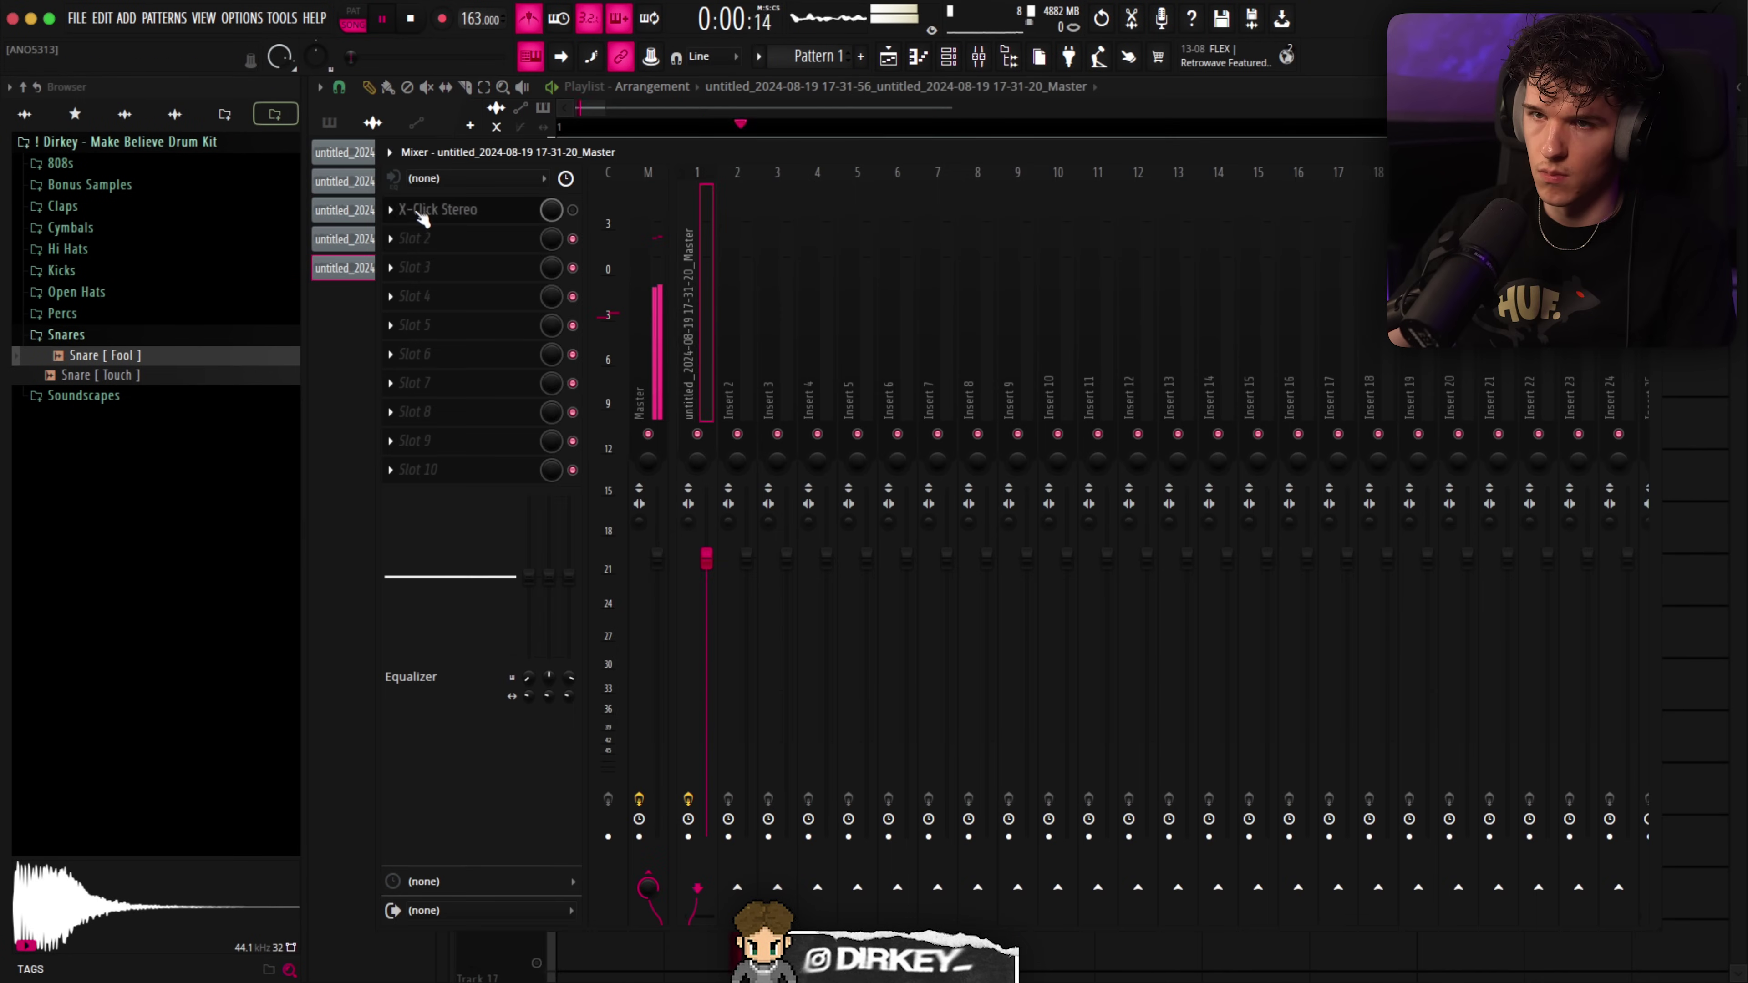
Check the X-Click Stereo effect on the clip's mixer track and examine the consolidated clip in the playlist
click(420, 210)
click(412, 251)
key(F9)
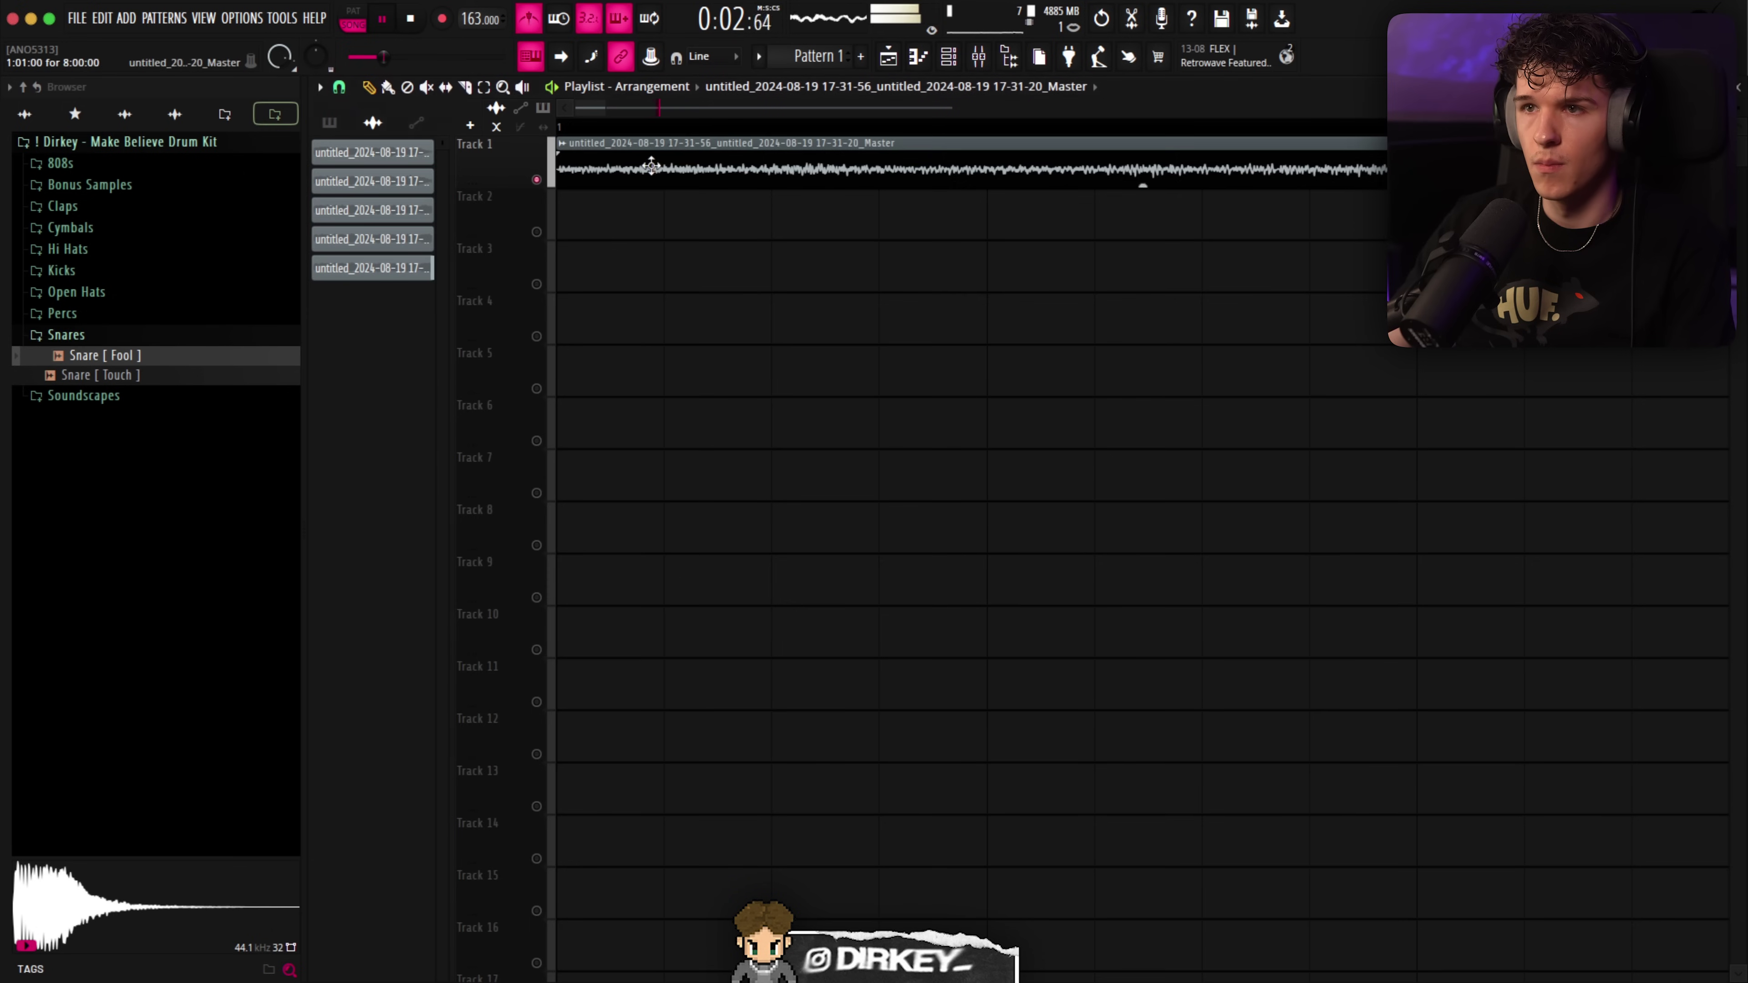
scroll(639, 138, down, 5)
scroll(640, 130, up, 2)
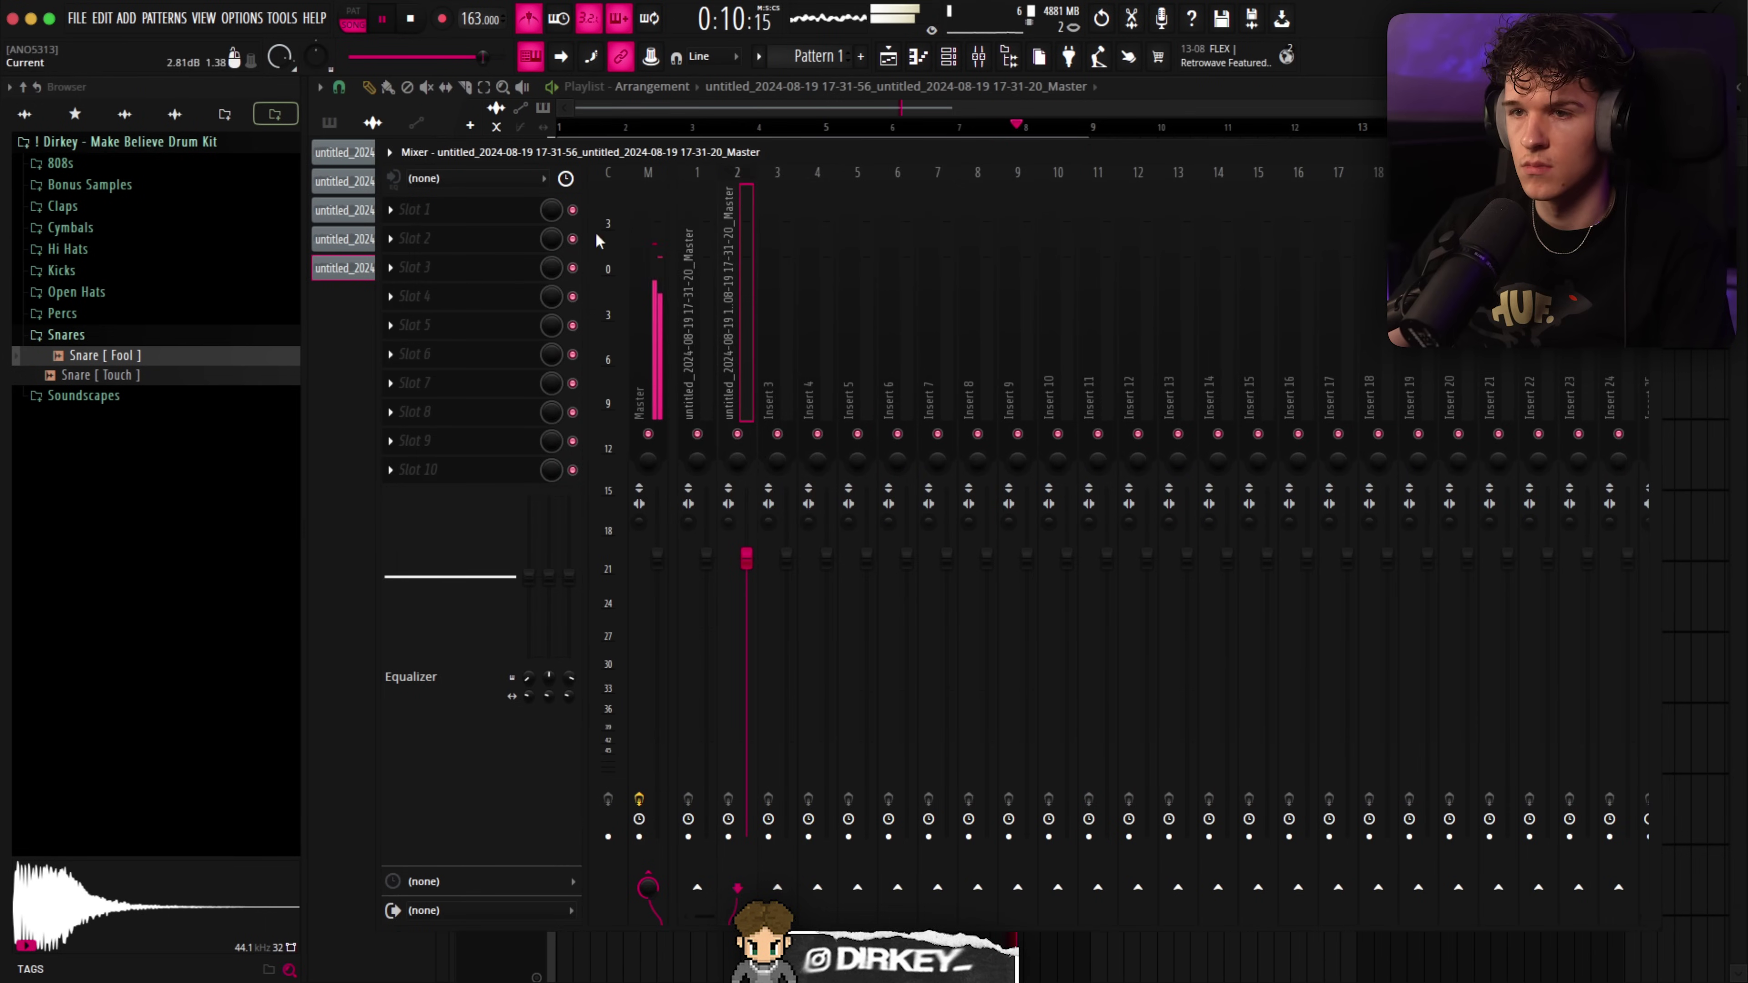
Load Fruity parametric EQ 2 in the first slot of the rendered clip's mixer track and adjust its bands
click(512, 212)
mouse_move(511, 232)
click(663, 274)
mouse_move(523, 475)
click(585, 512)
drag(528, 429, 516, 428)
drag(697, 429, 644, 432)
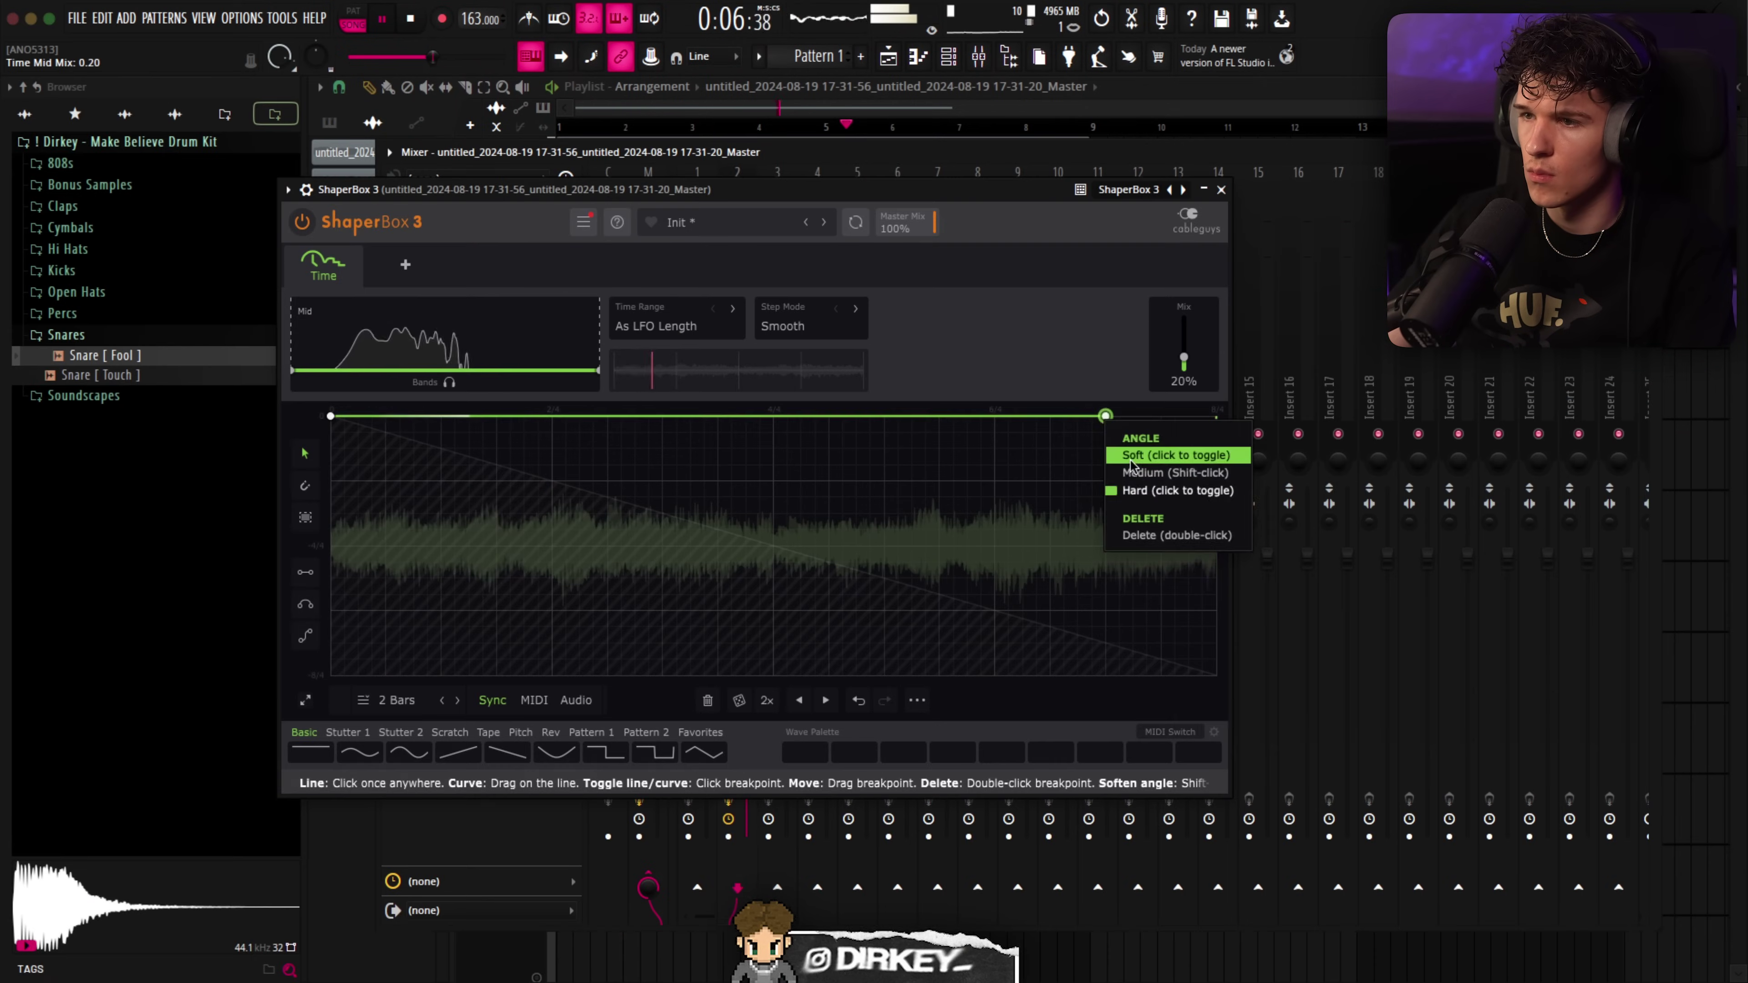
Give the late breakpoint of ShaperBox 3's two-bar Time curve a soft angle, bending the curve down toward its end
drag(1112, 413, 1112, 447)
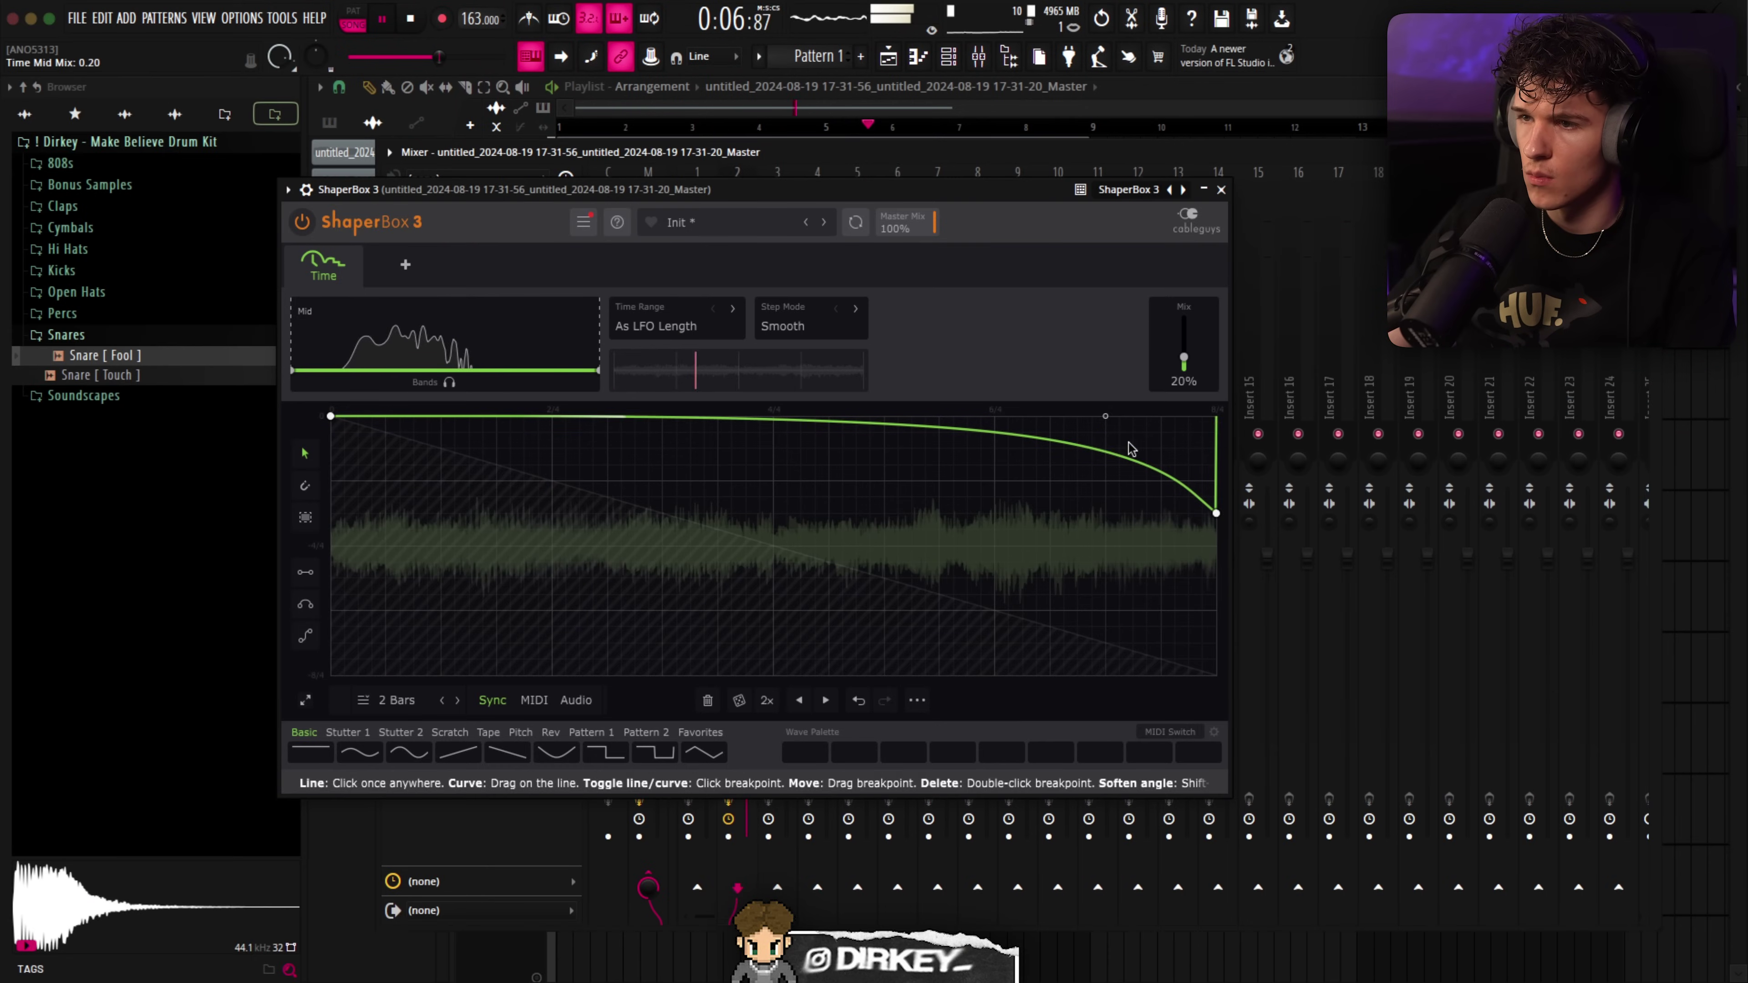
click(1129, 464)
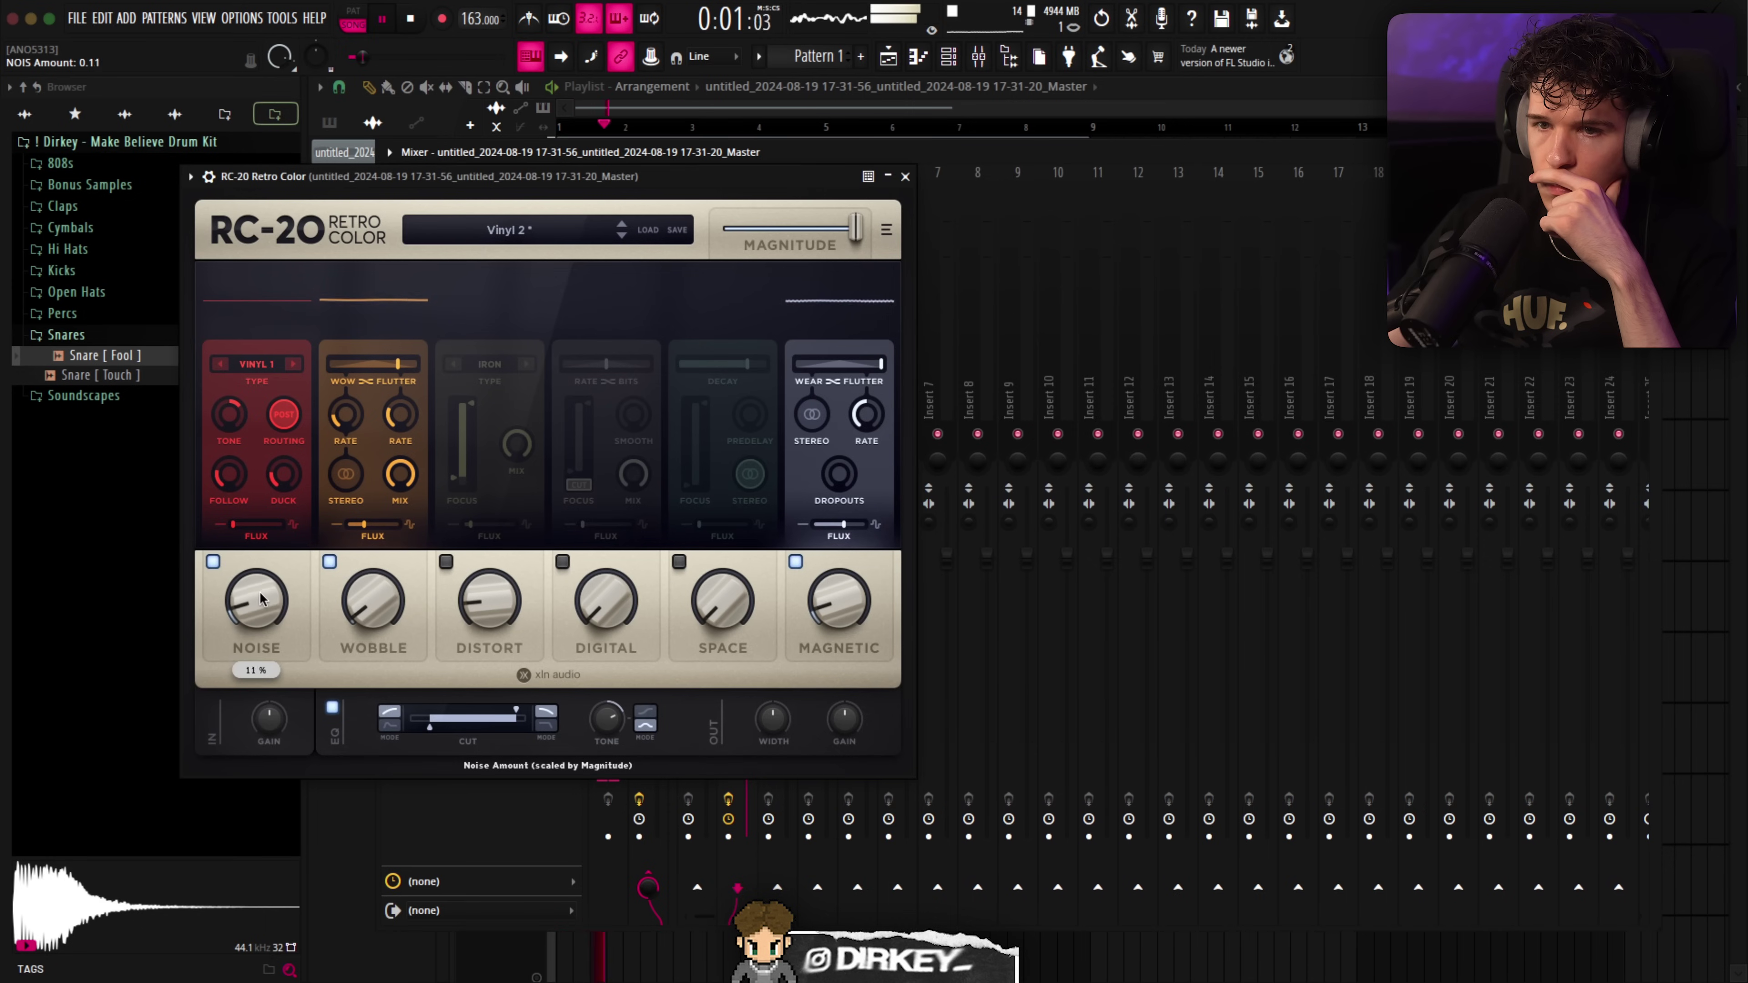
Finish RC-20 Retro Color with its noise amount at 11% and reopen the effect from the clip's mixer track
click(898, 176)
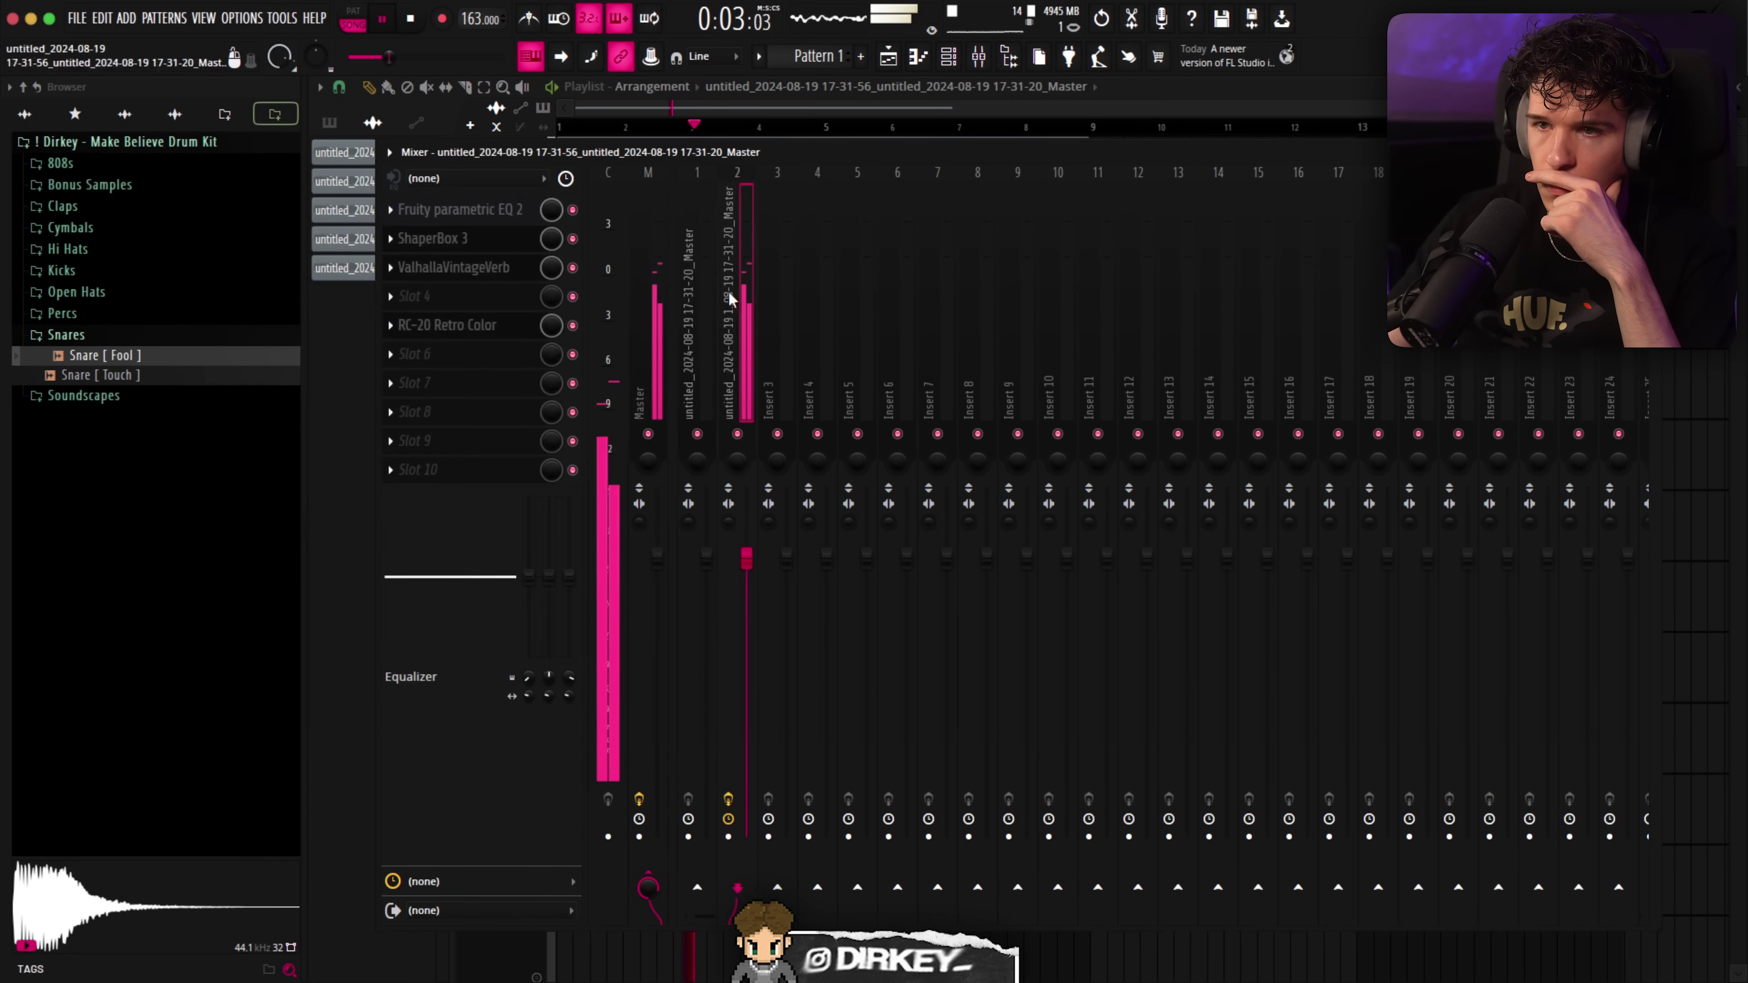
click(475, 324)
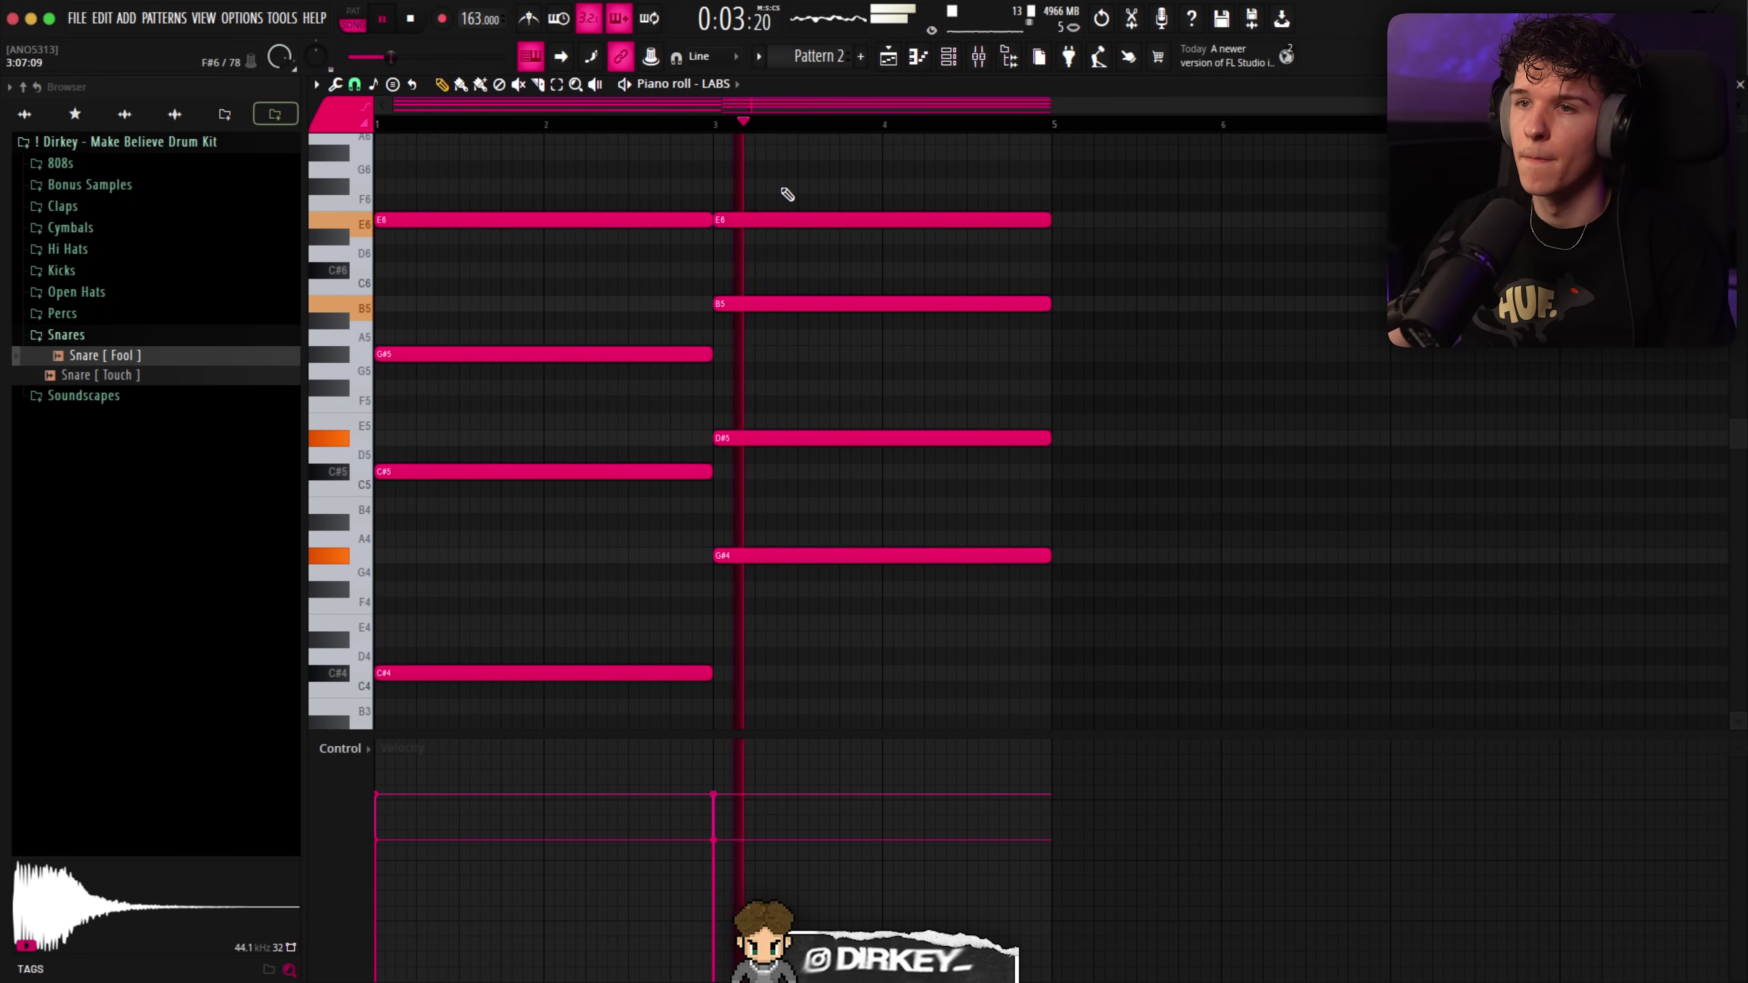
Delete the E6 note above bars 3 and 4 in the LABS pattern and delay the start of the bar 1 G#5 note
right_click(874, 218)
drag(402, 356, 434, 361)
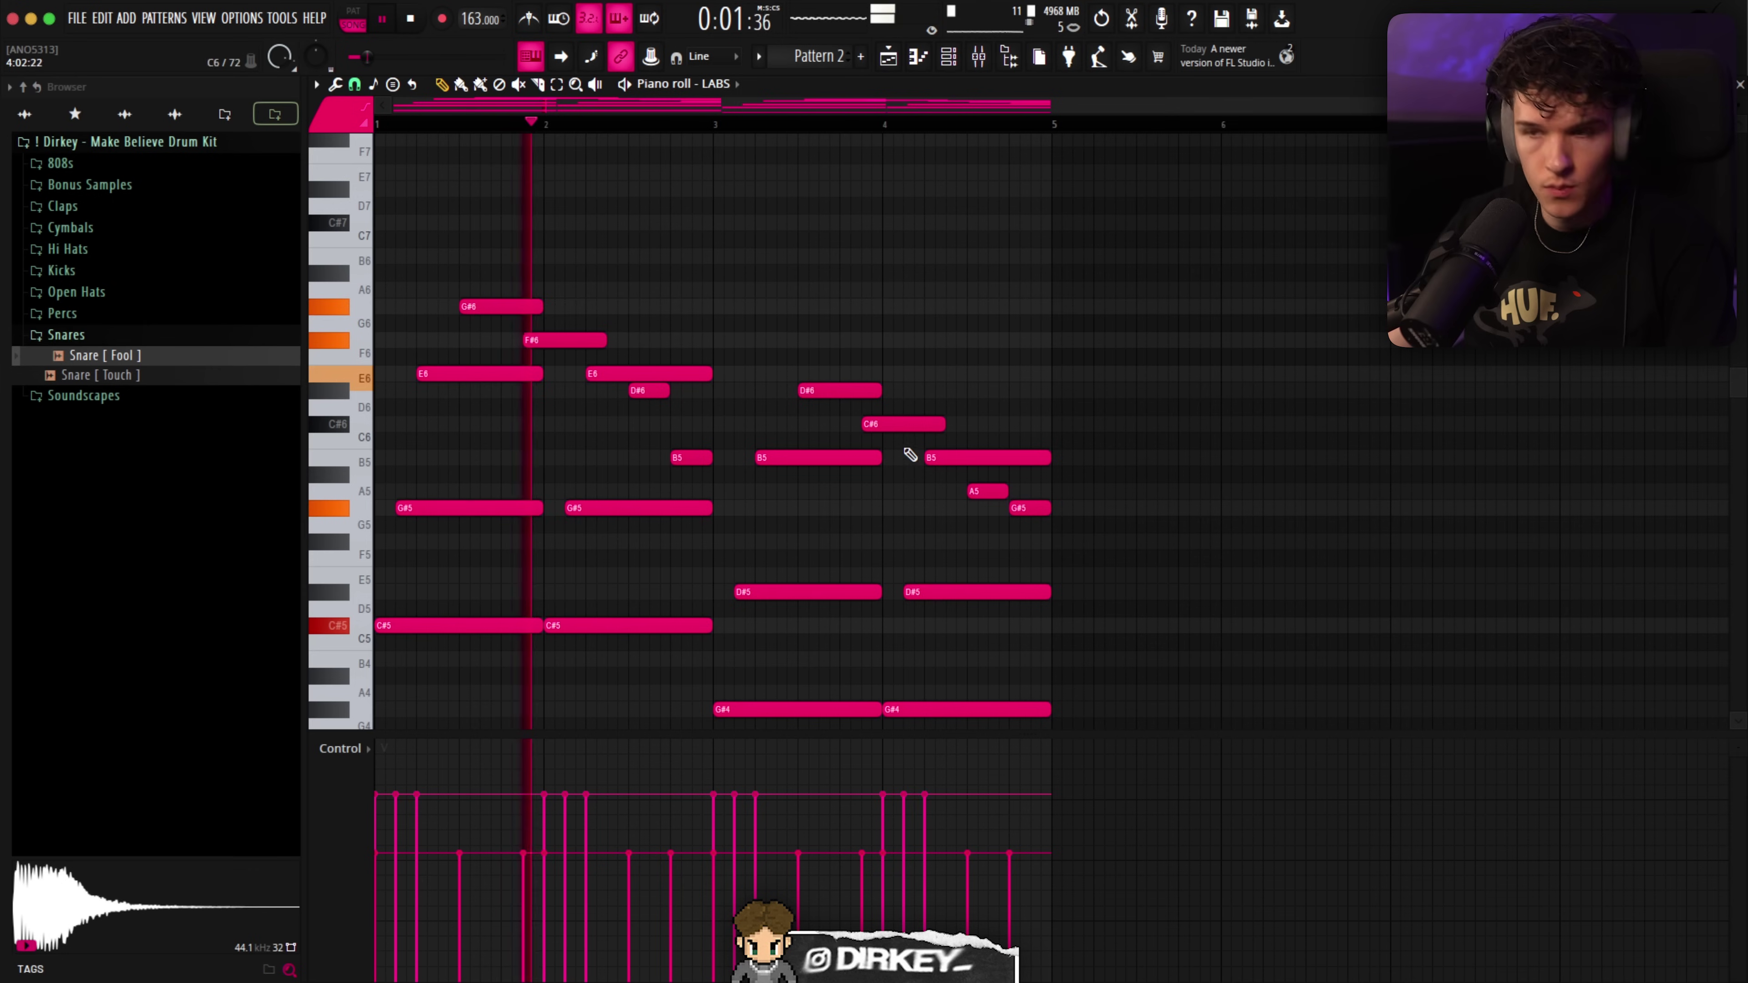
Lengthen the C#6 note that crosses into bar 4 of the LABS melody
drag(944, 424, 973, 424)
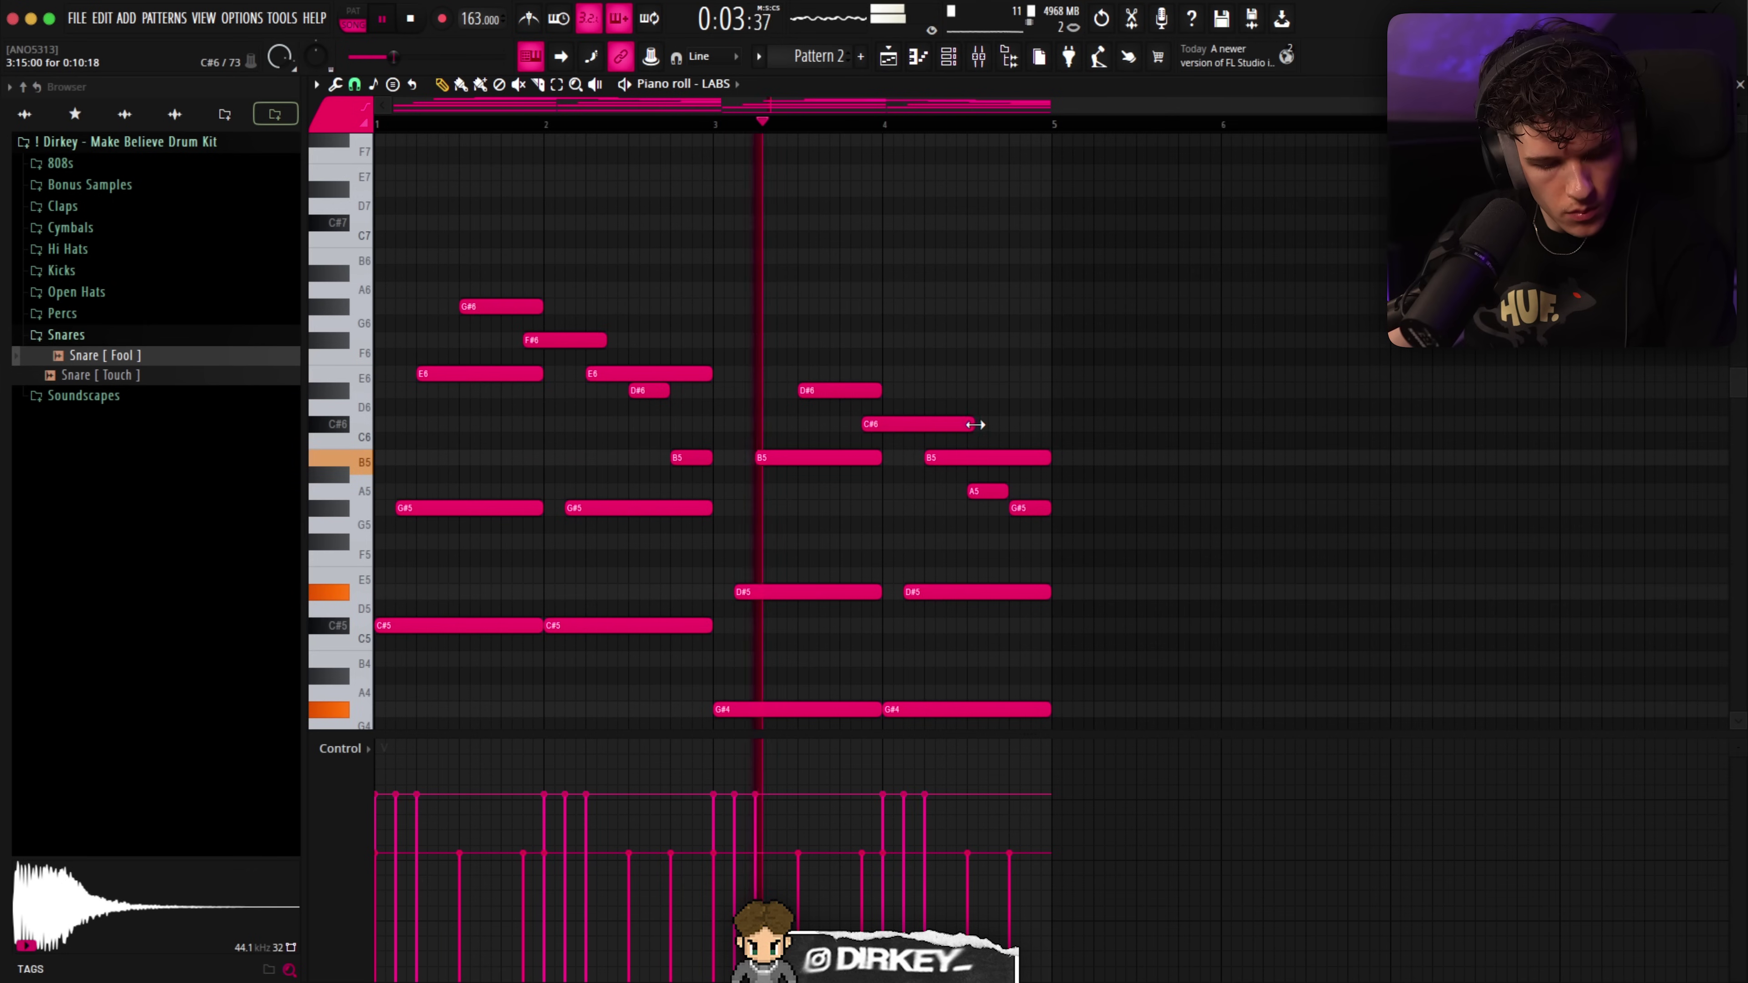
Open the channel rack and look over the full note range of the eight-bar LABS melody
click(948, 56)
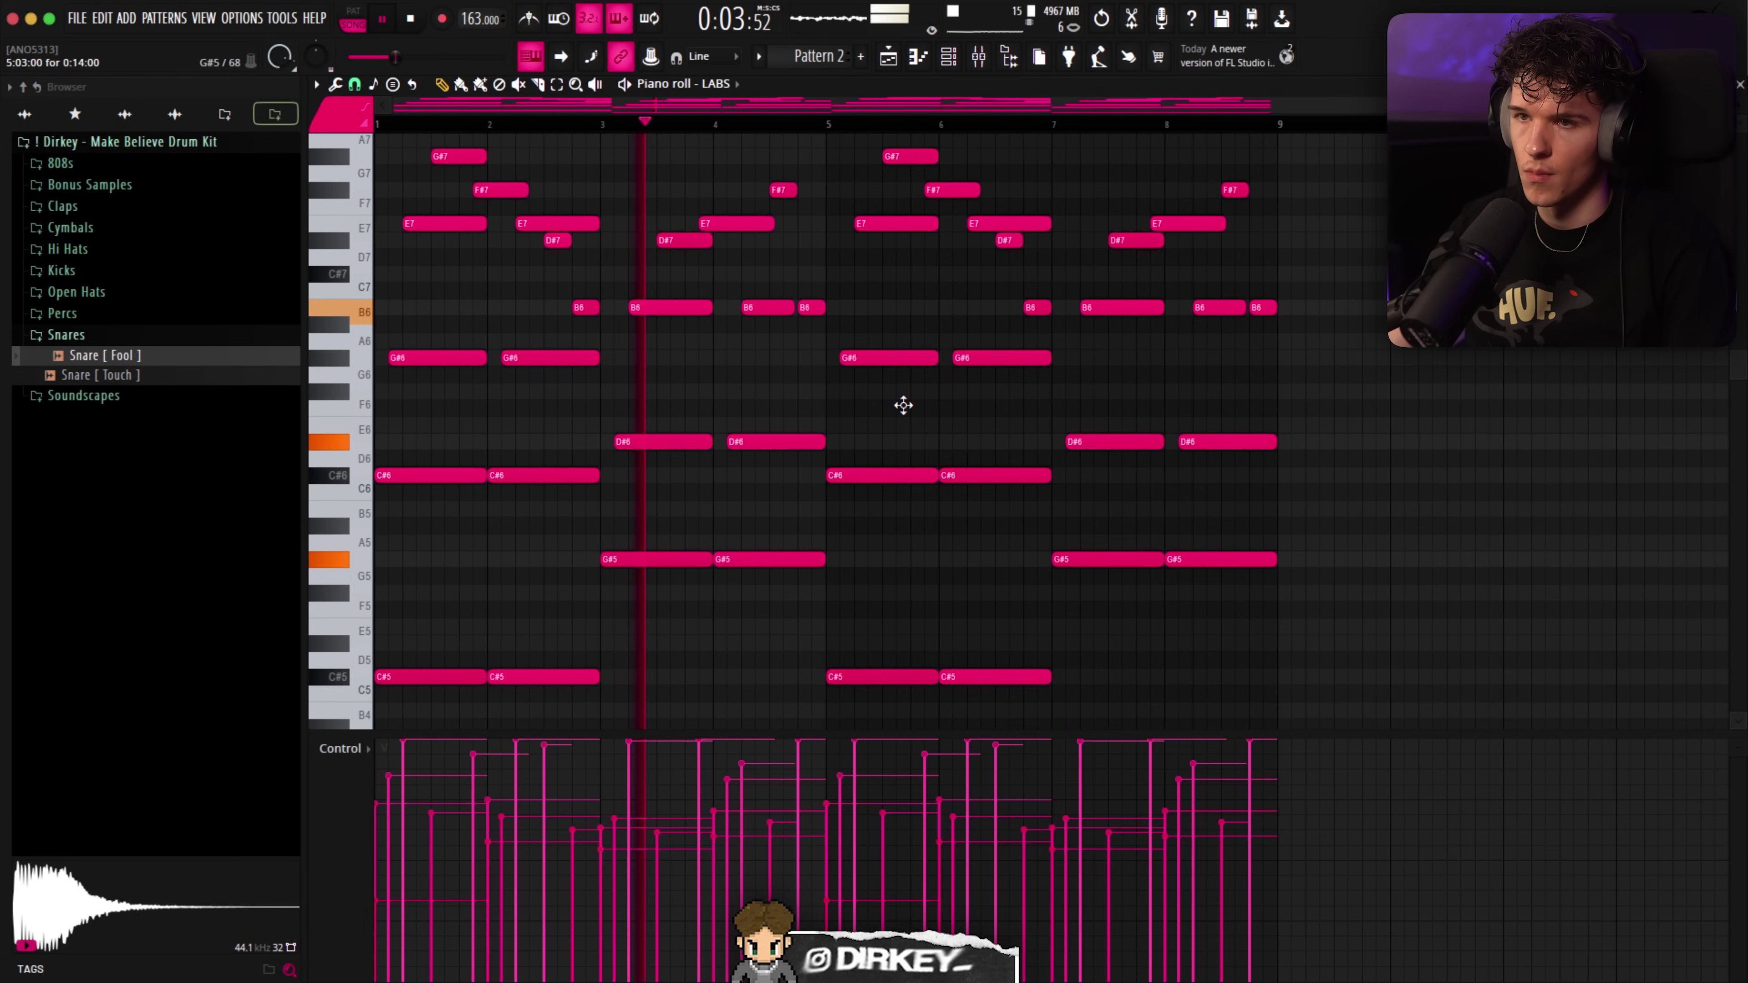
scroll(1045, 558, down, 5)
scroll(1045, 545, up, 8)
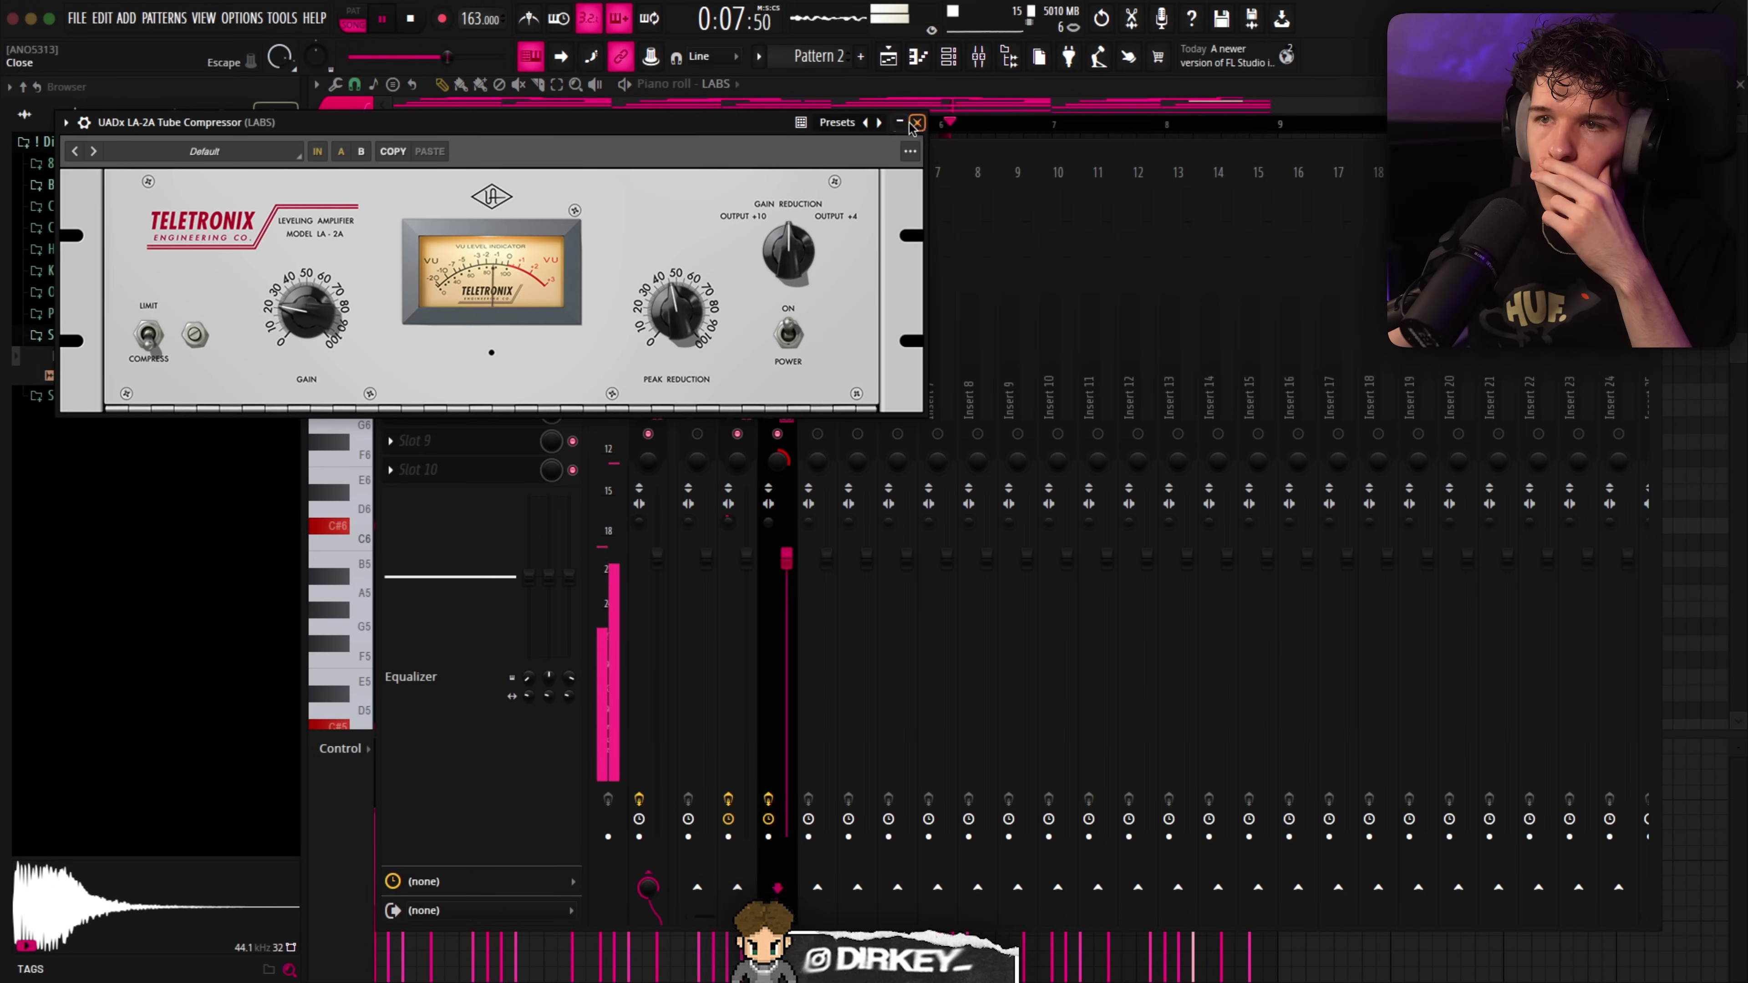
Close the UADx LA-2A compressor on the LABS channel and delete the stray Pattern 2 clip at bar 10 of Track 3
click(916, 124)
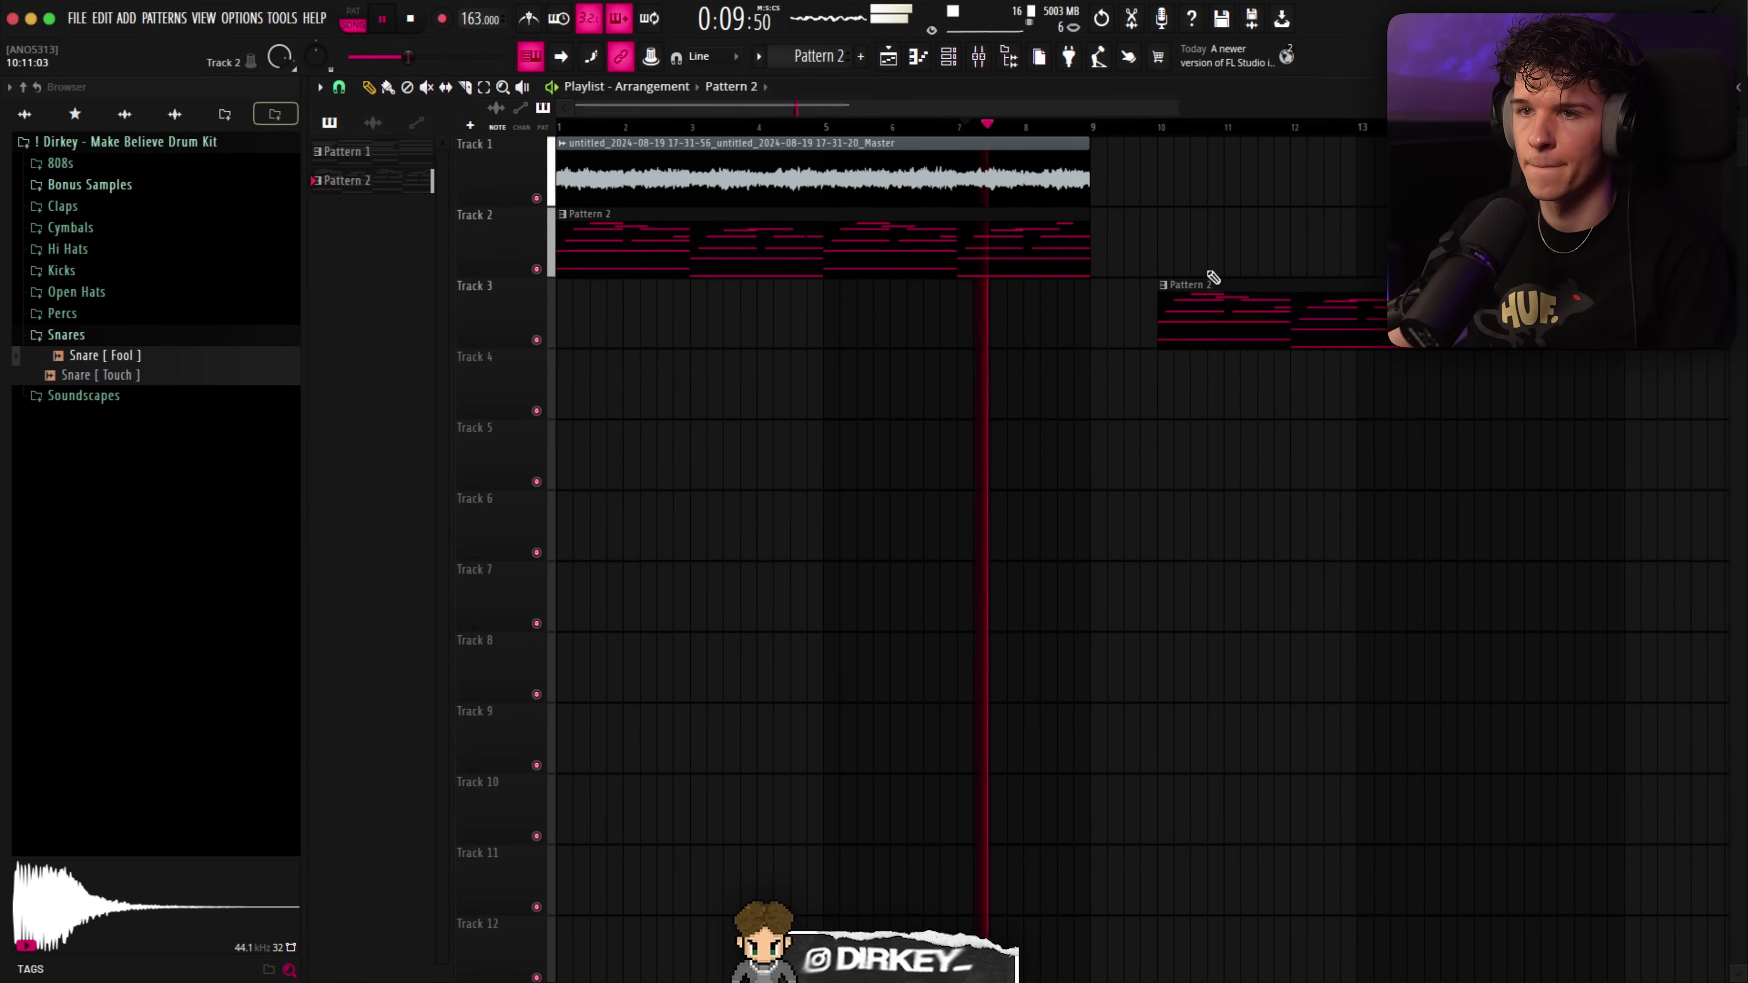
right_click(1208, 289)
middle_click(410, 183)
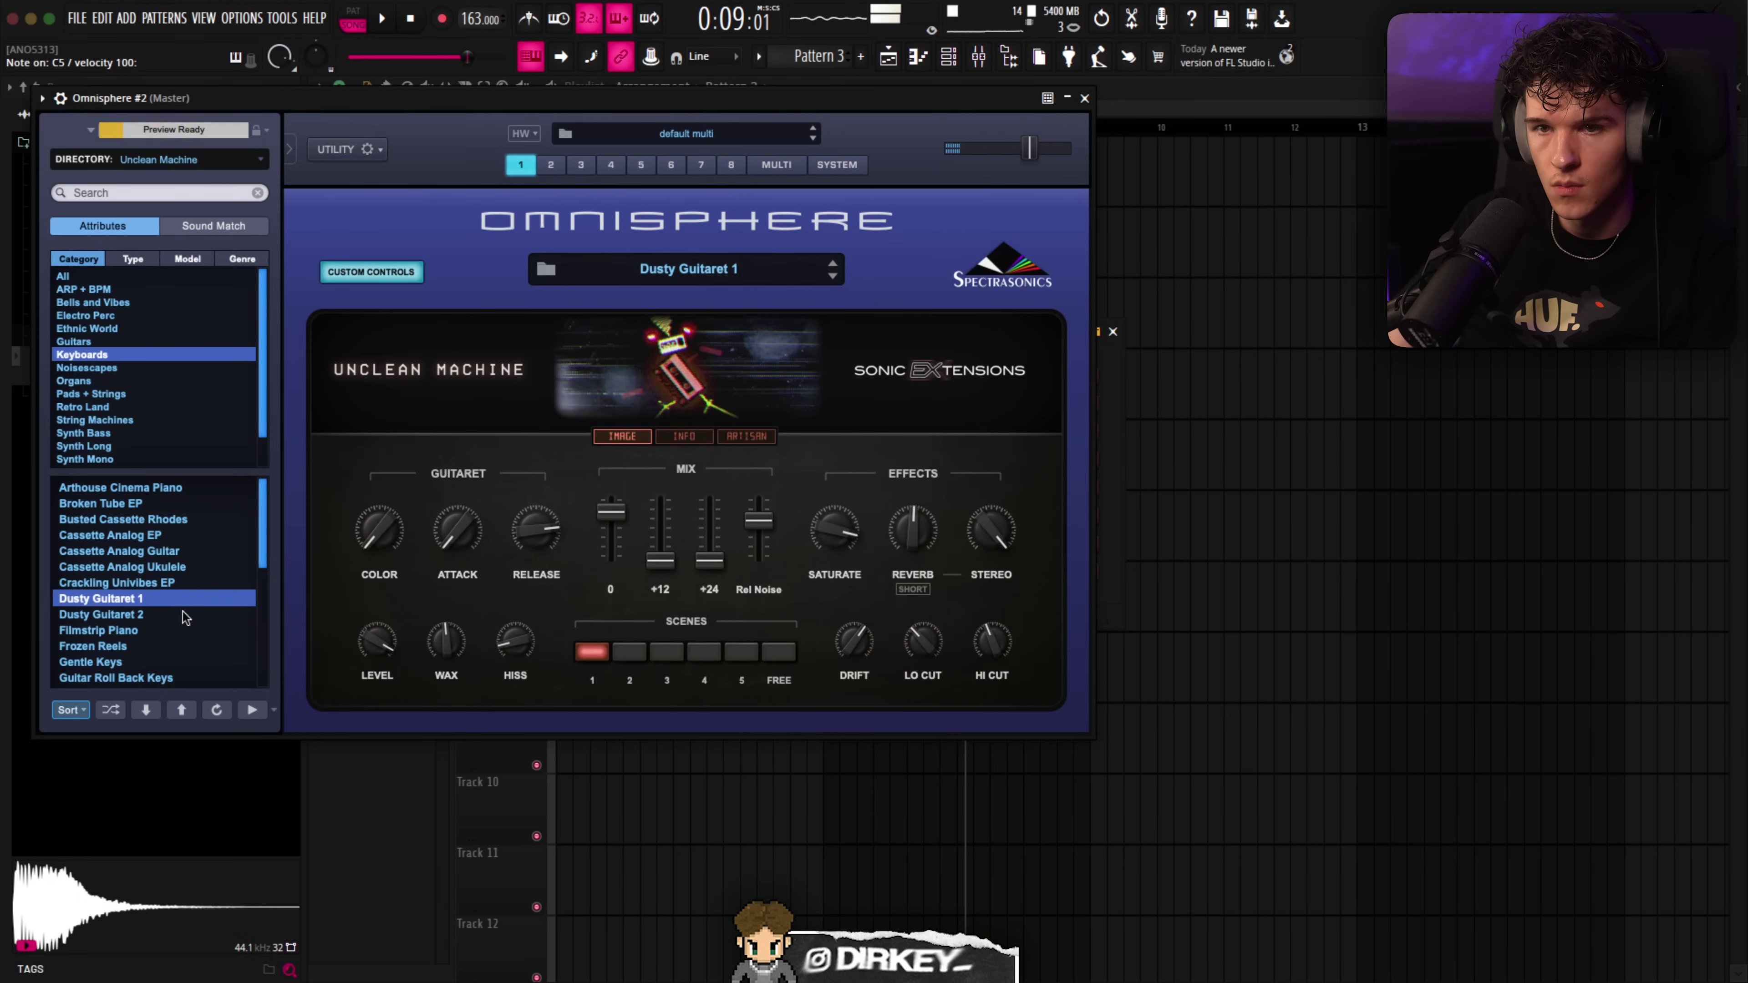
Audition Unclean Machine keyboard patches in the second Omnisphere and load Shabby Keys 2
click(177, 626)
click(166, 611)
click(146, 595)
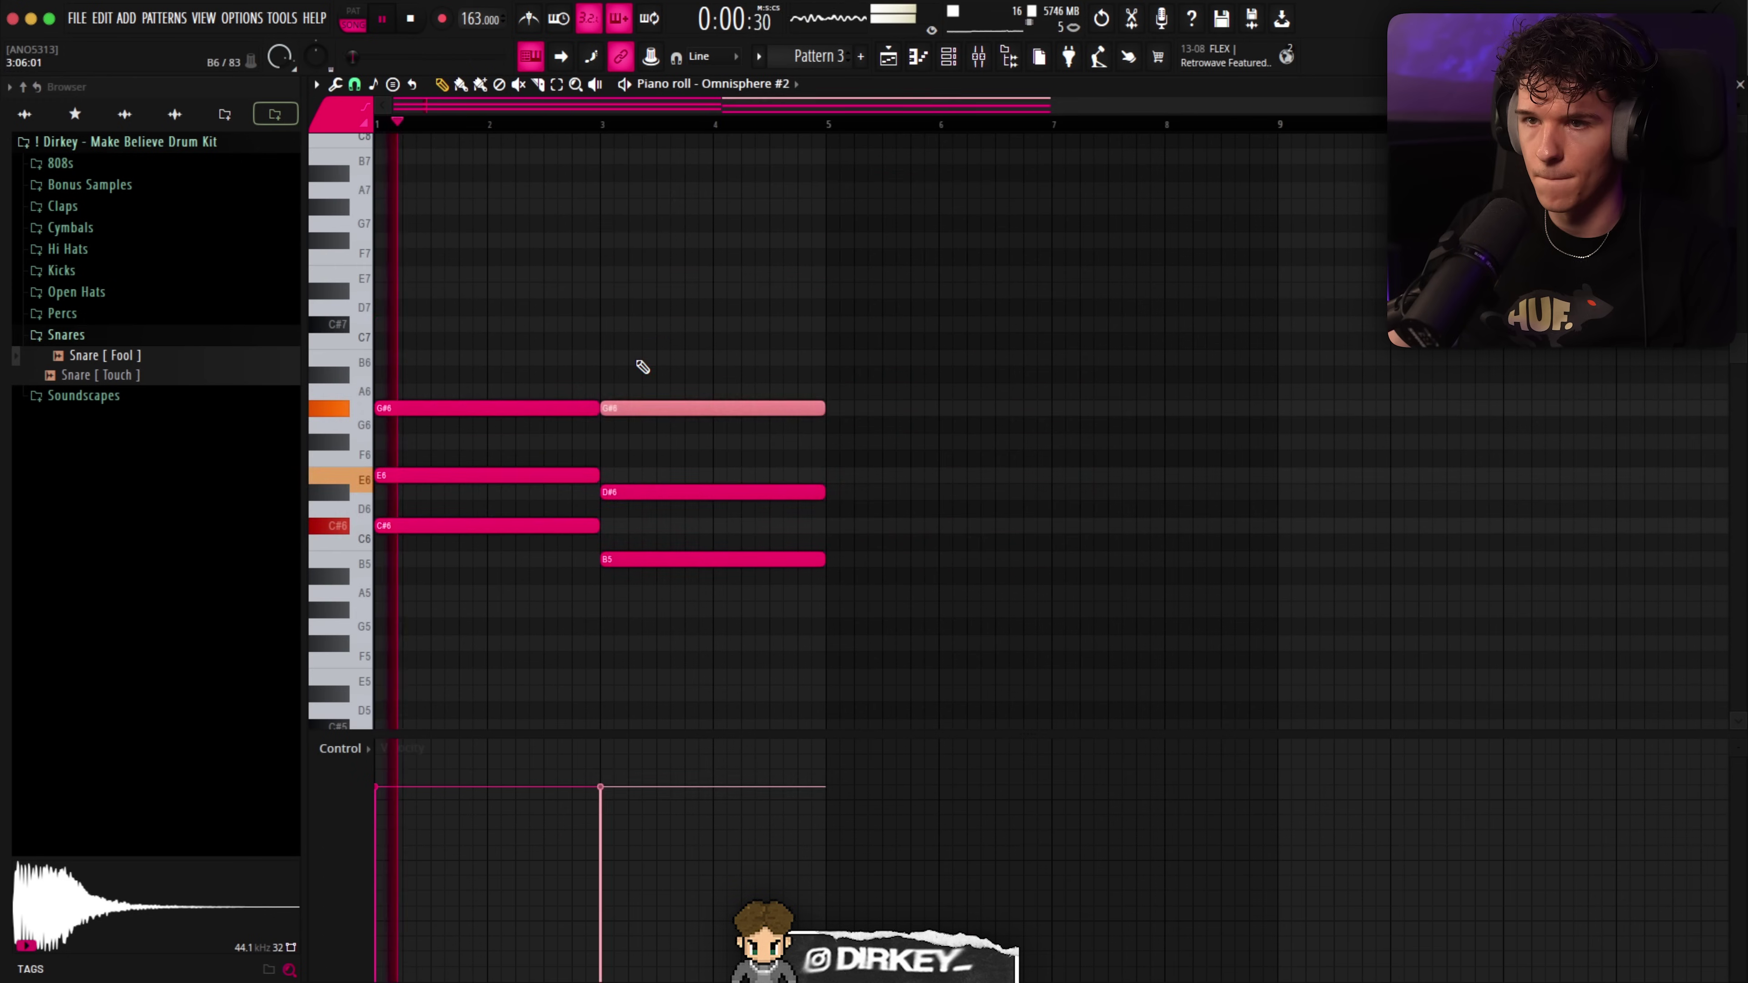
Randomize the velocity levels of the two Omnisphere chords with the piano roll randomizer
scroll(643, 367, down, 3)
scroll(642, 367, up, 3)
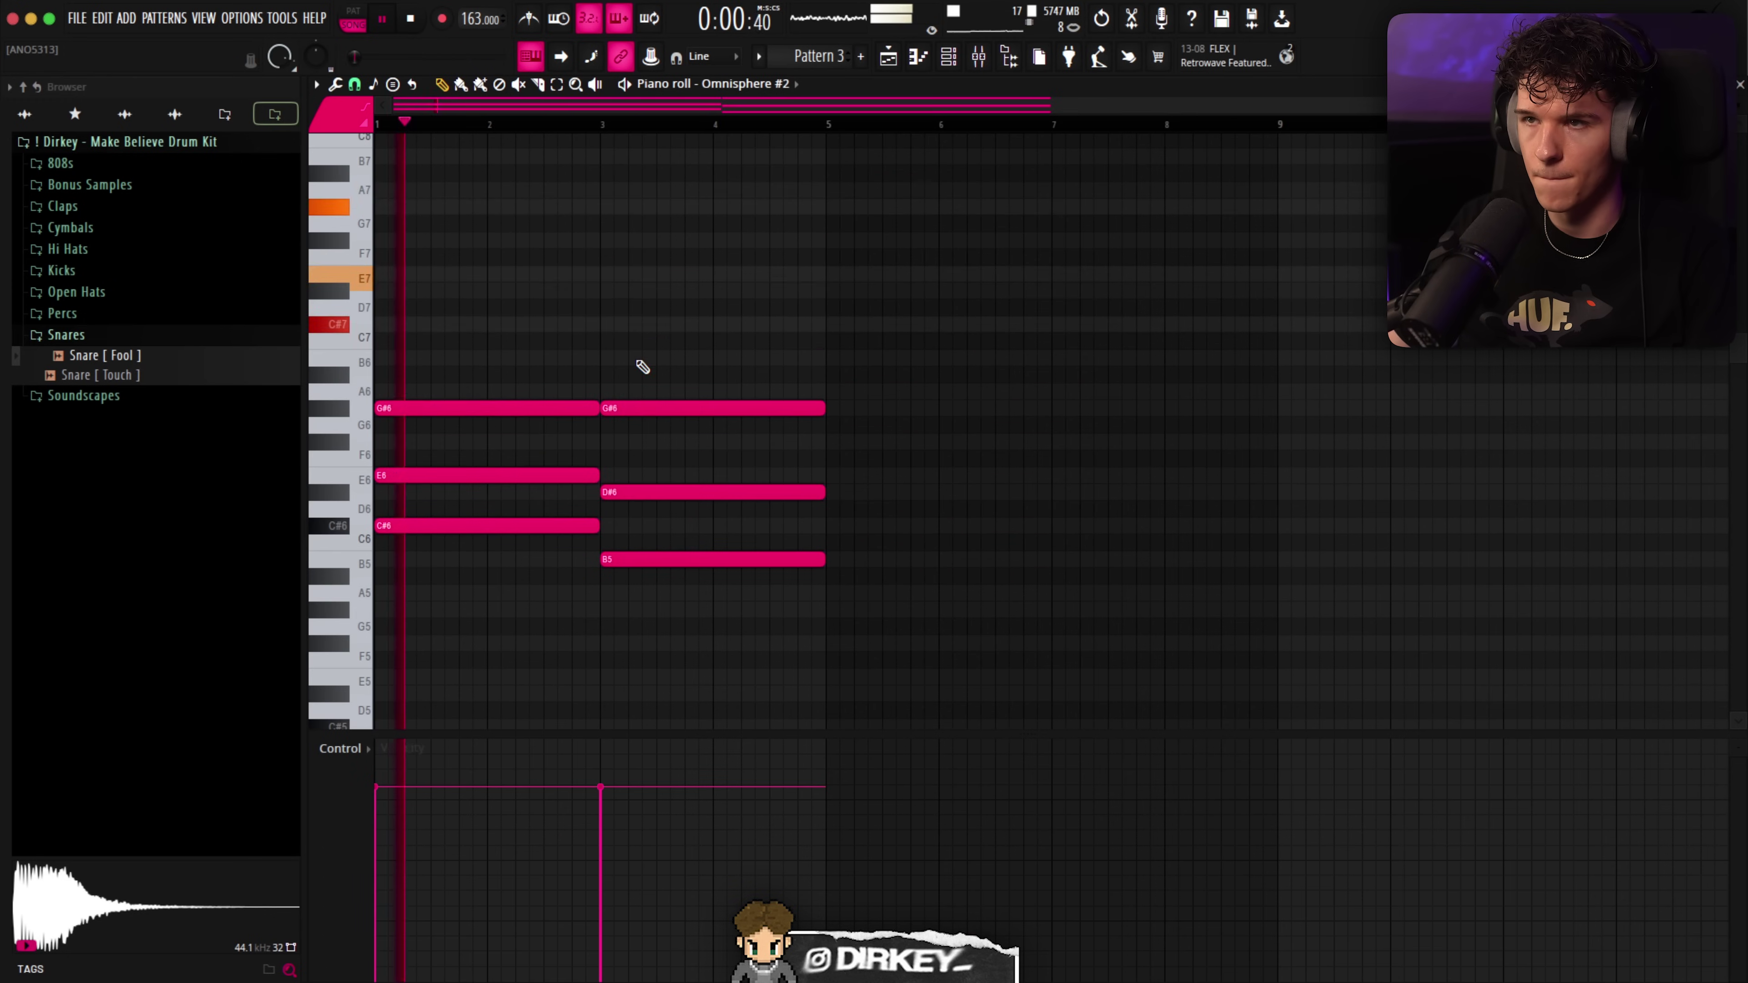
key(alt+r)
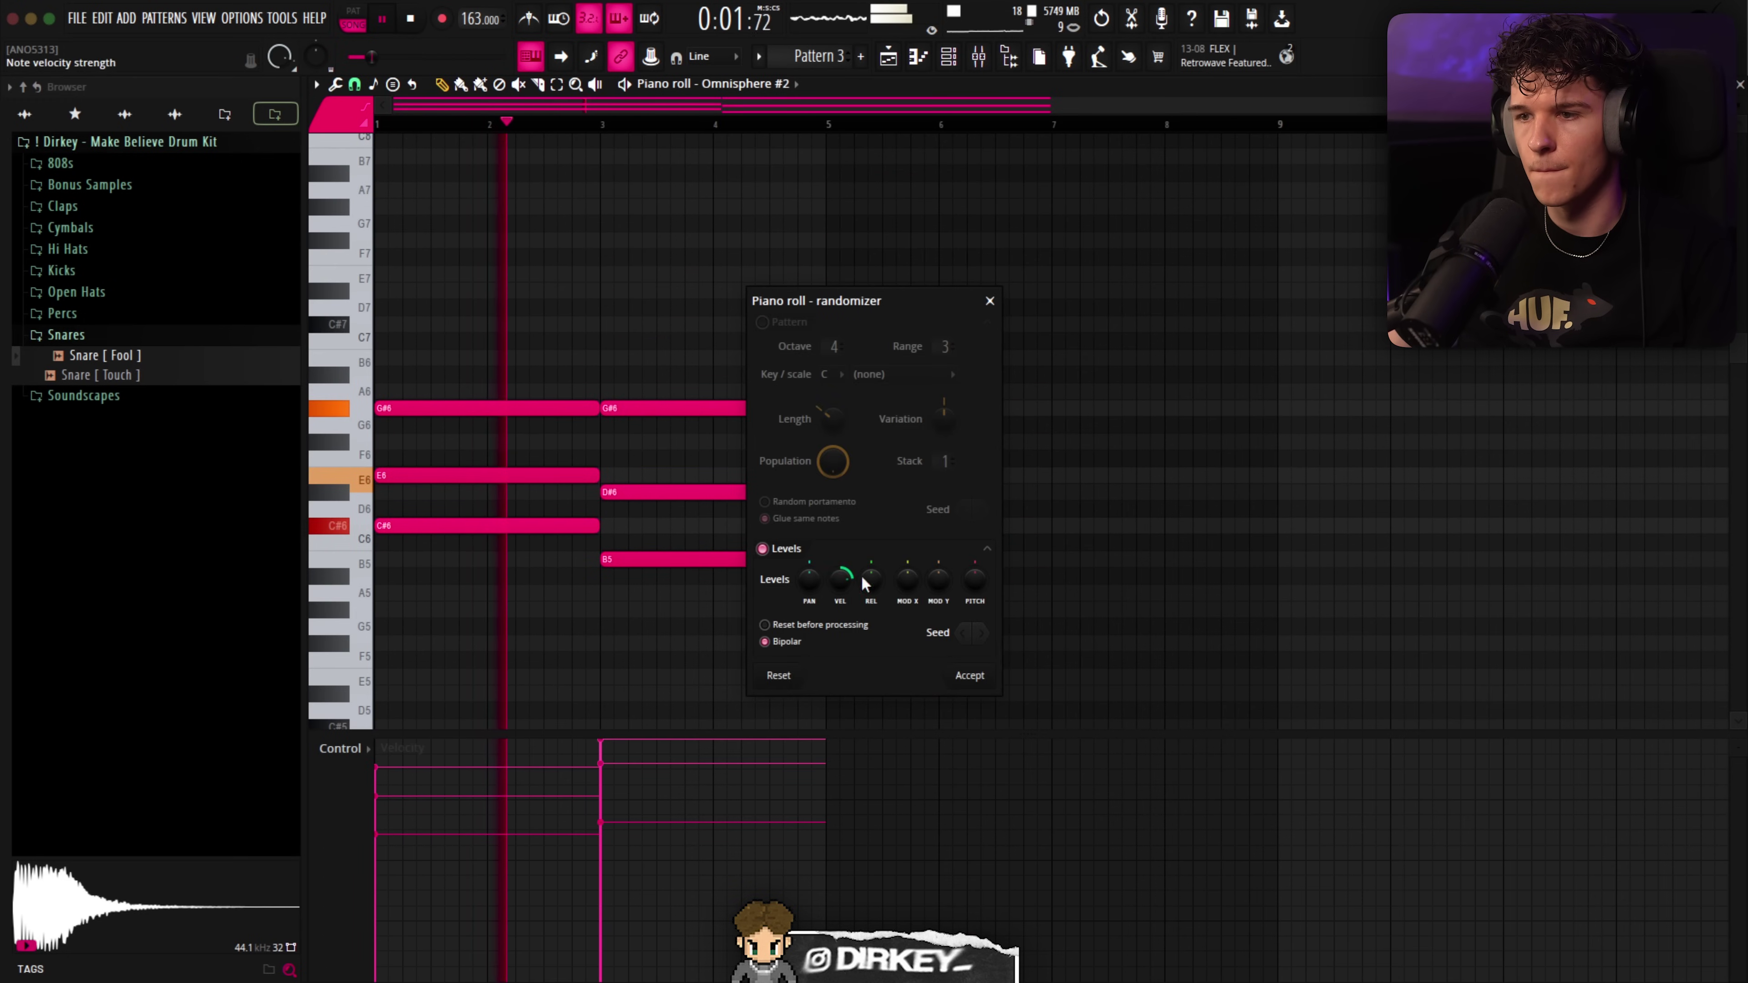
click(971, 675)
Strum the note starts of the eight-bar Omnisphere chords with the Strumizer, raising the start time strength and preserving the note ends
click(948, 56)
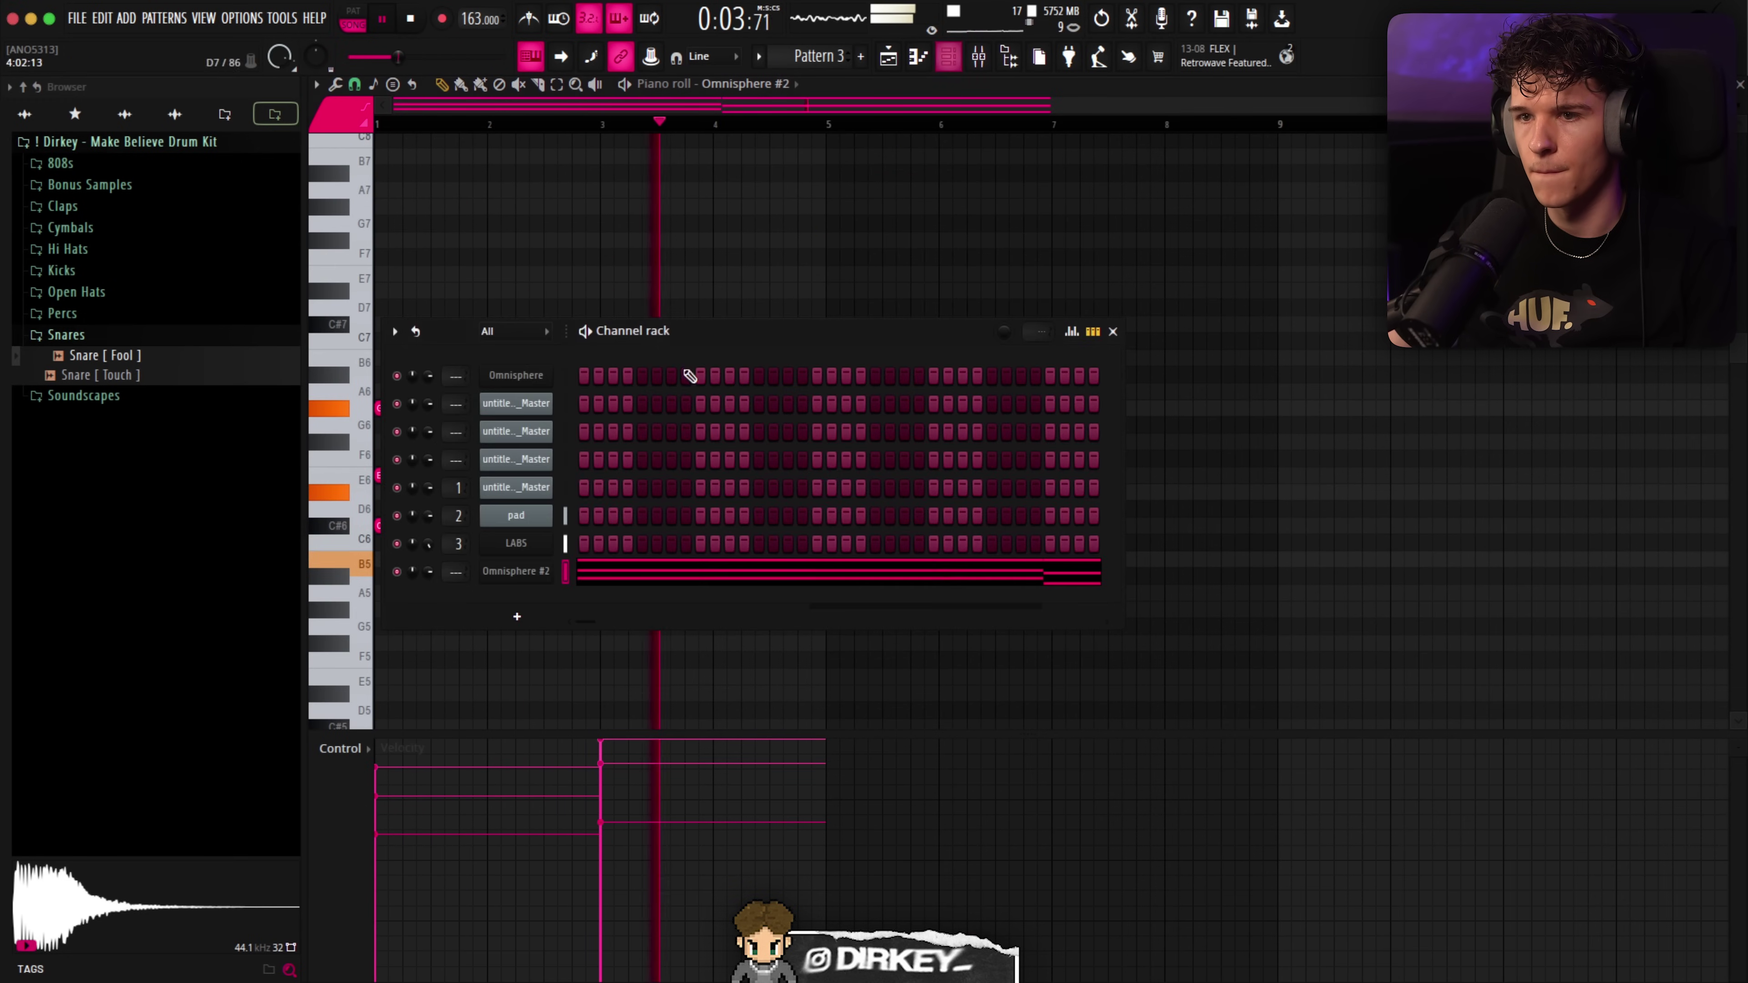
click(498, 224)
right_click(501, 225)
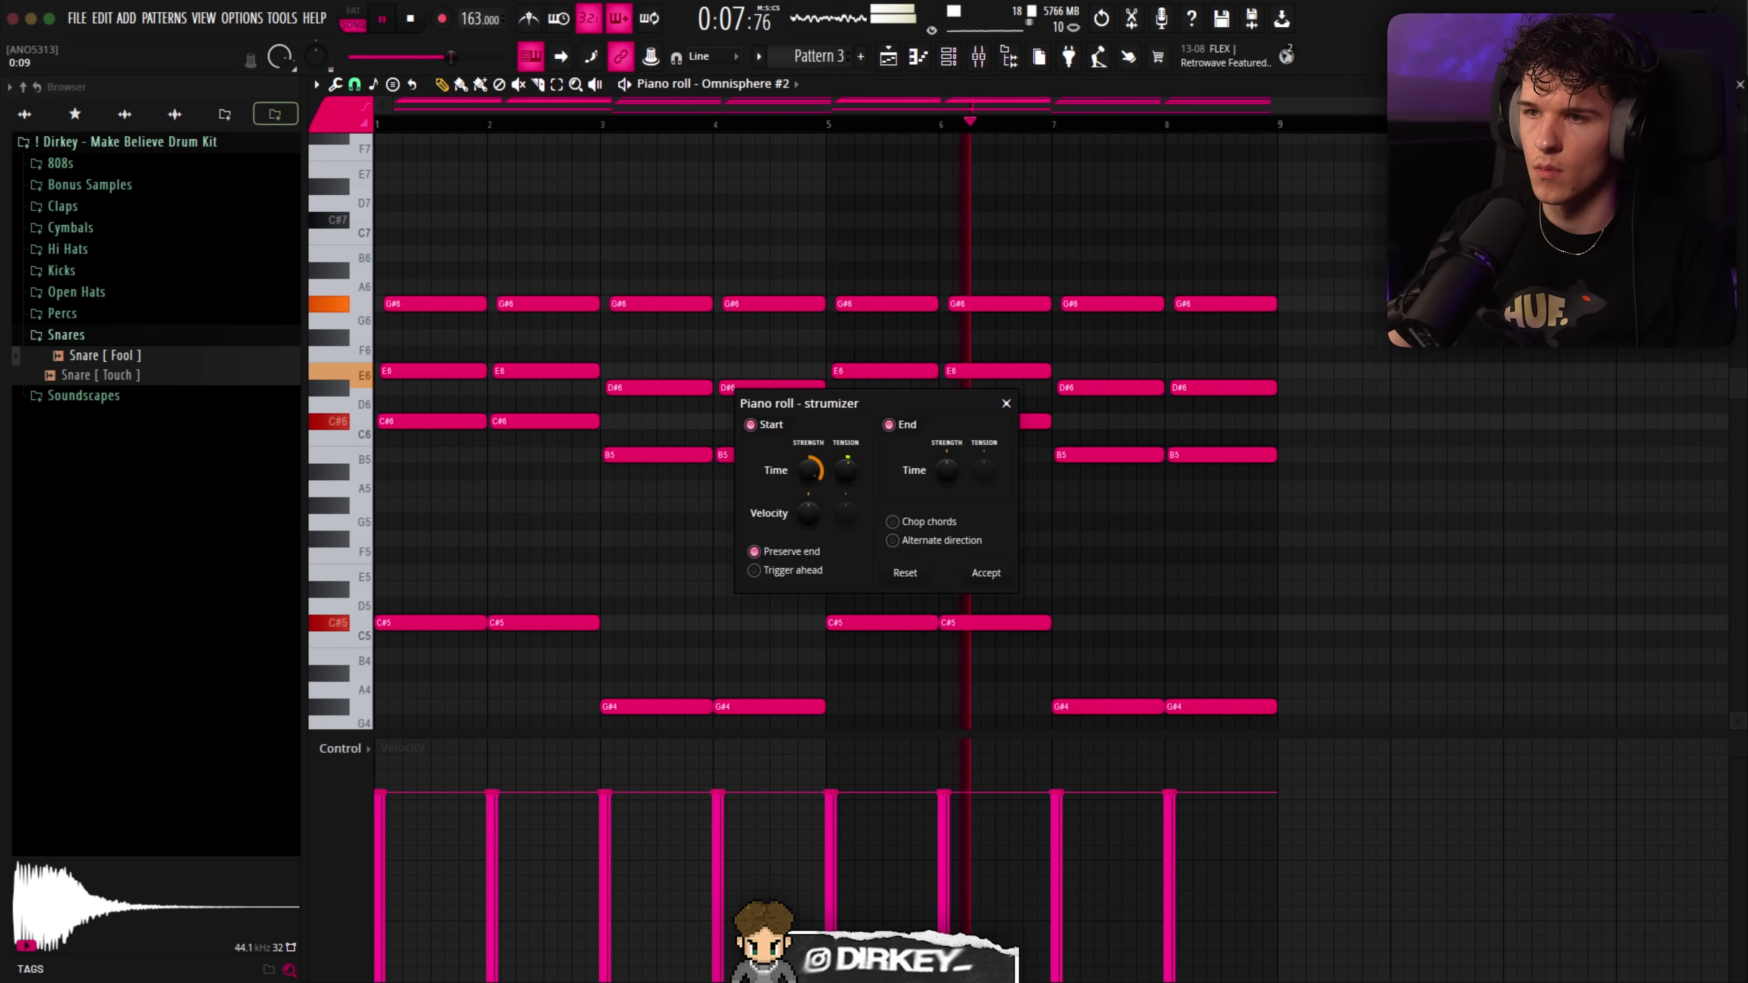
drag(814, 467, 814, 458)
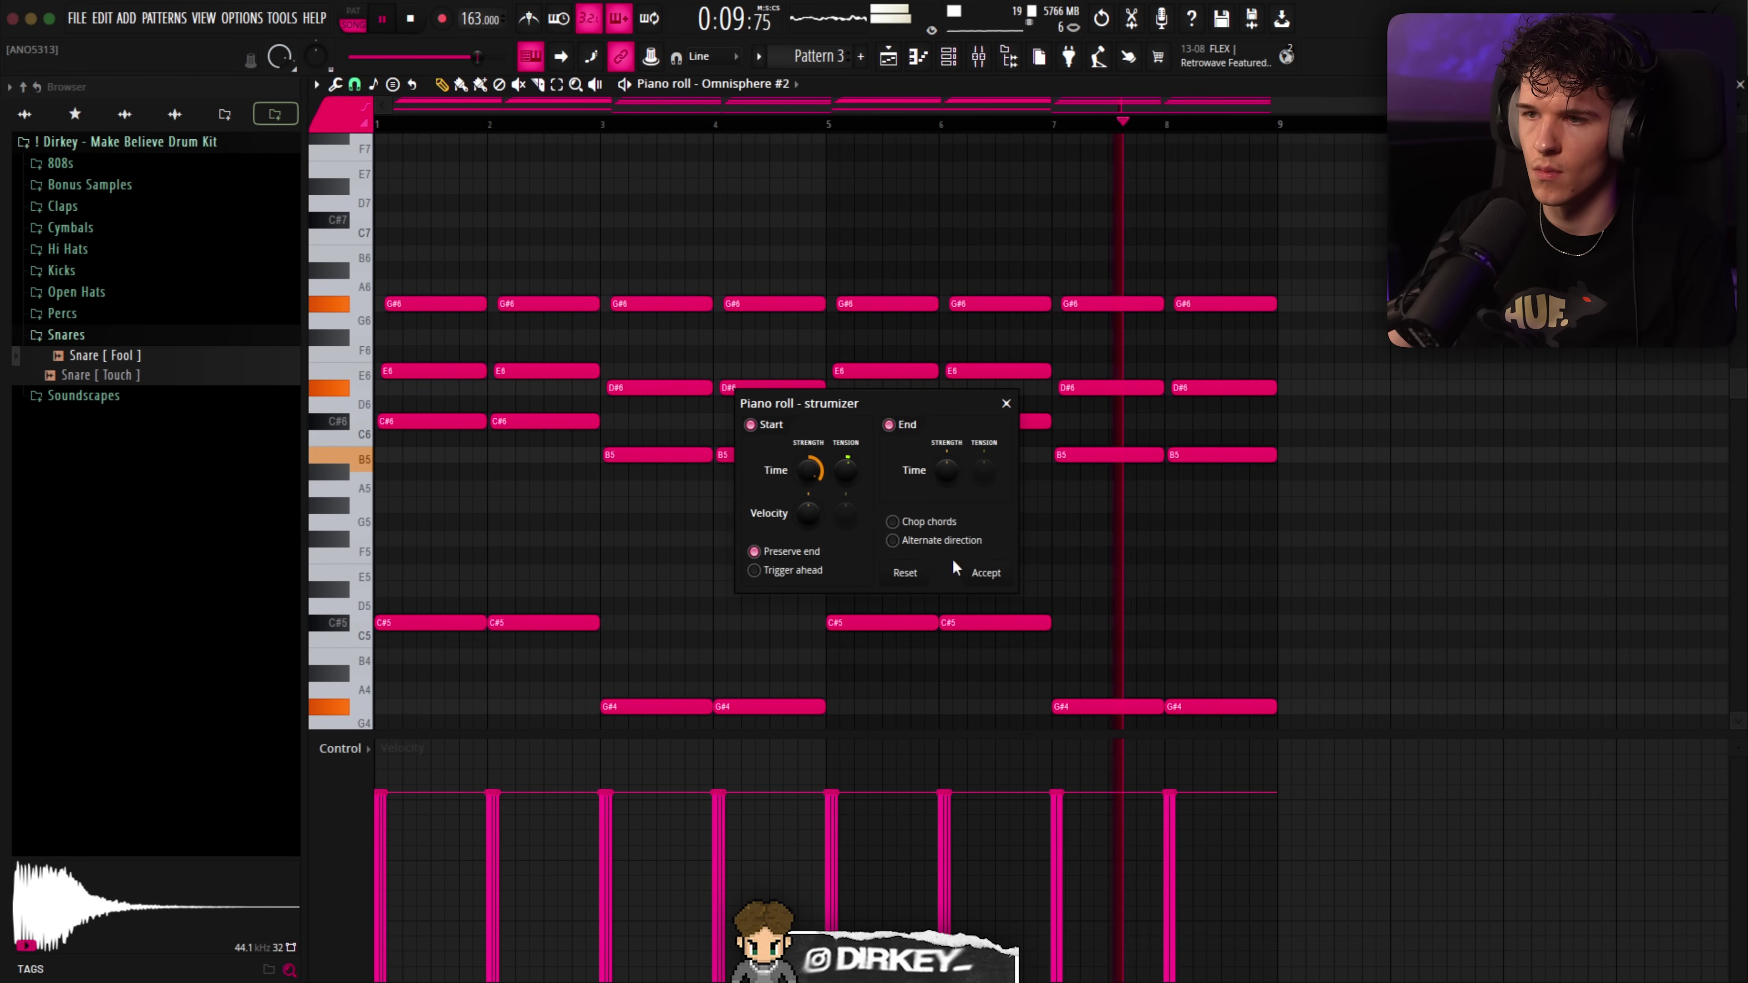
click(985, 574)
key(alt+a)
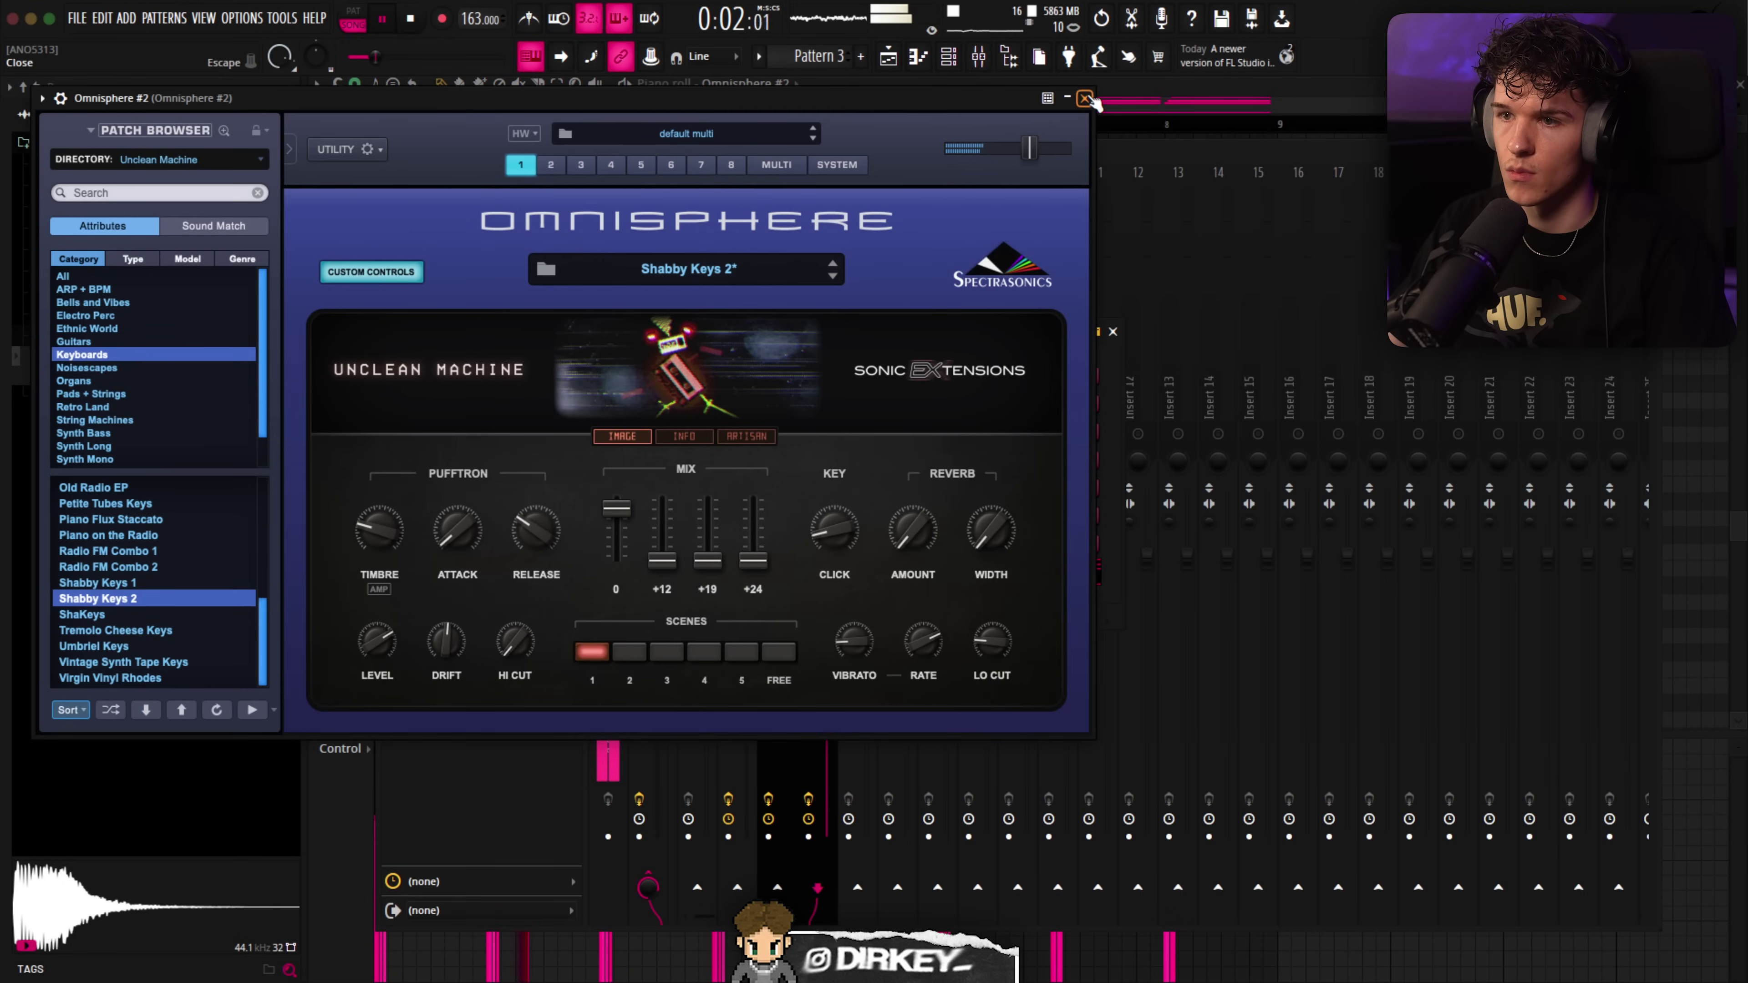
Close the second Omnisphere's window and select the LABS mixer track
key(Escape)
click(792, 309)
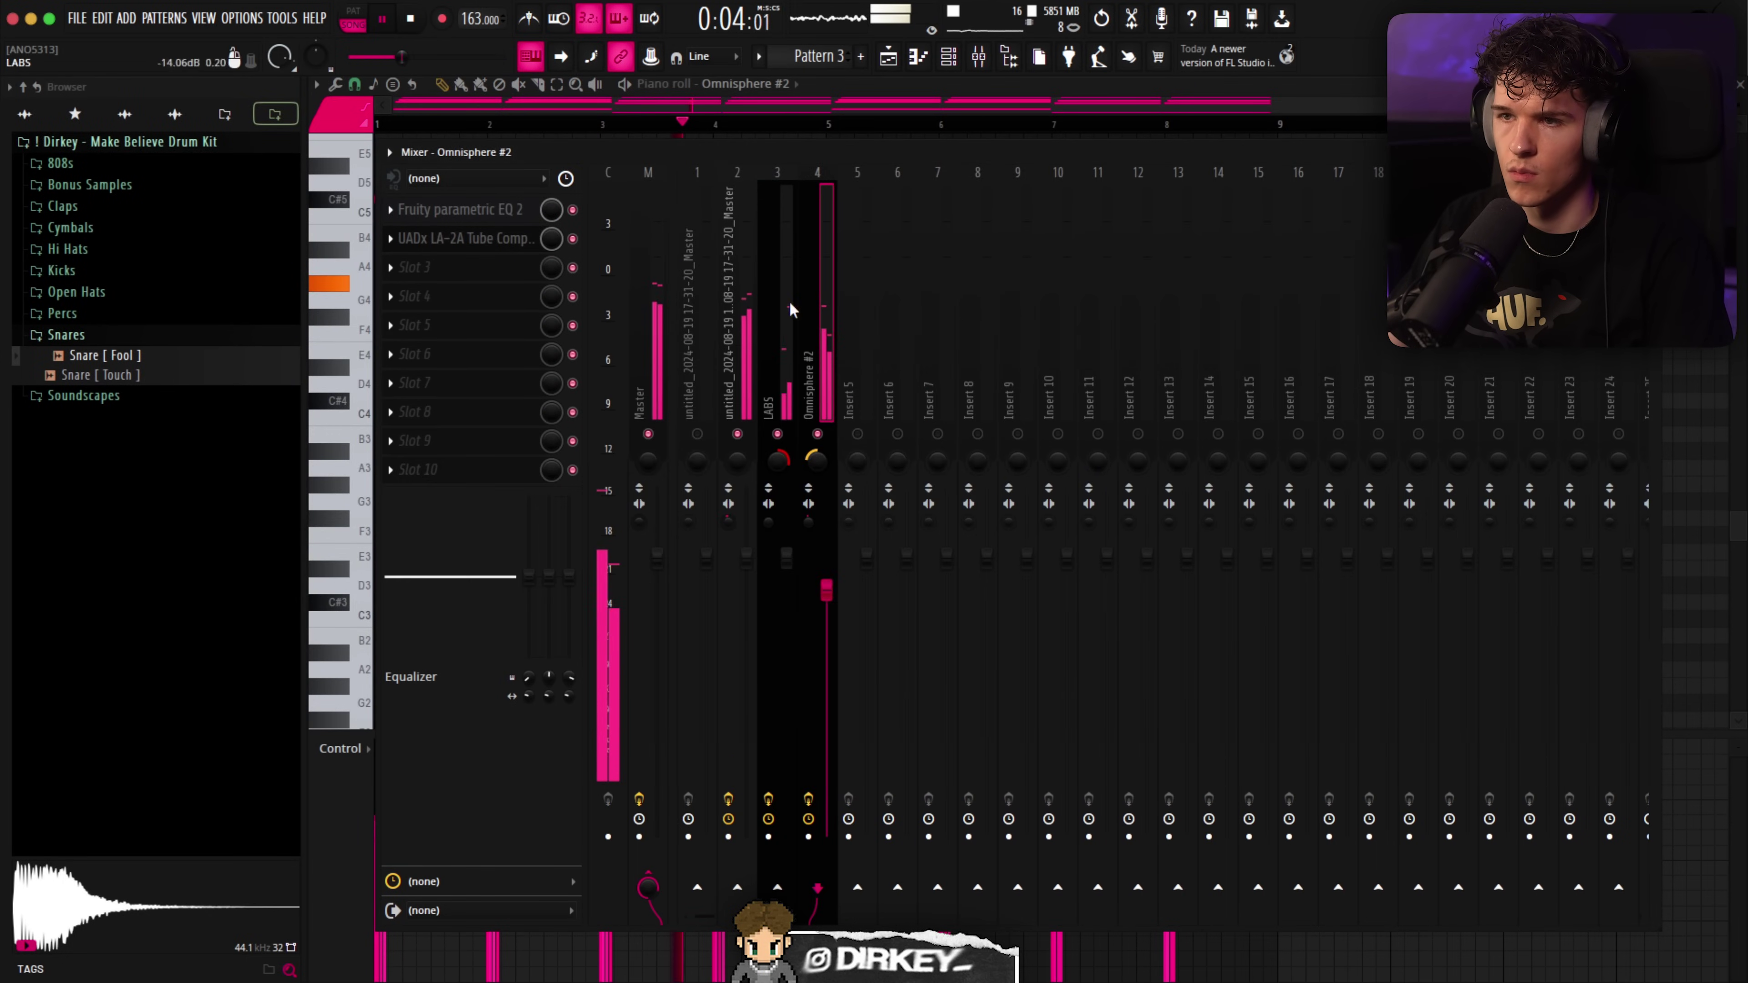